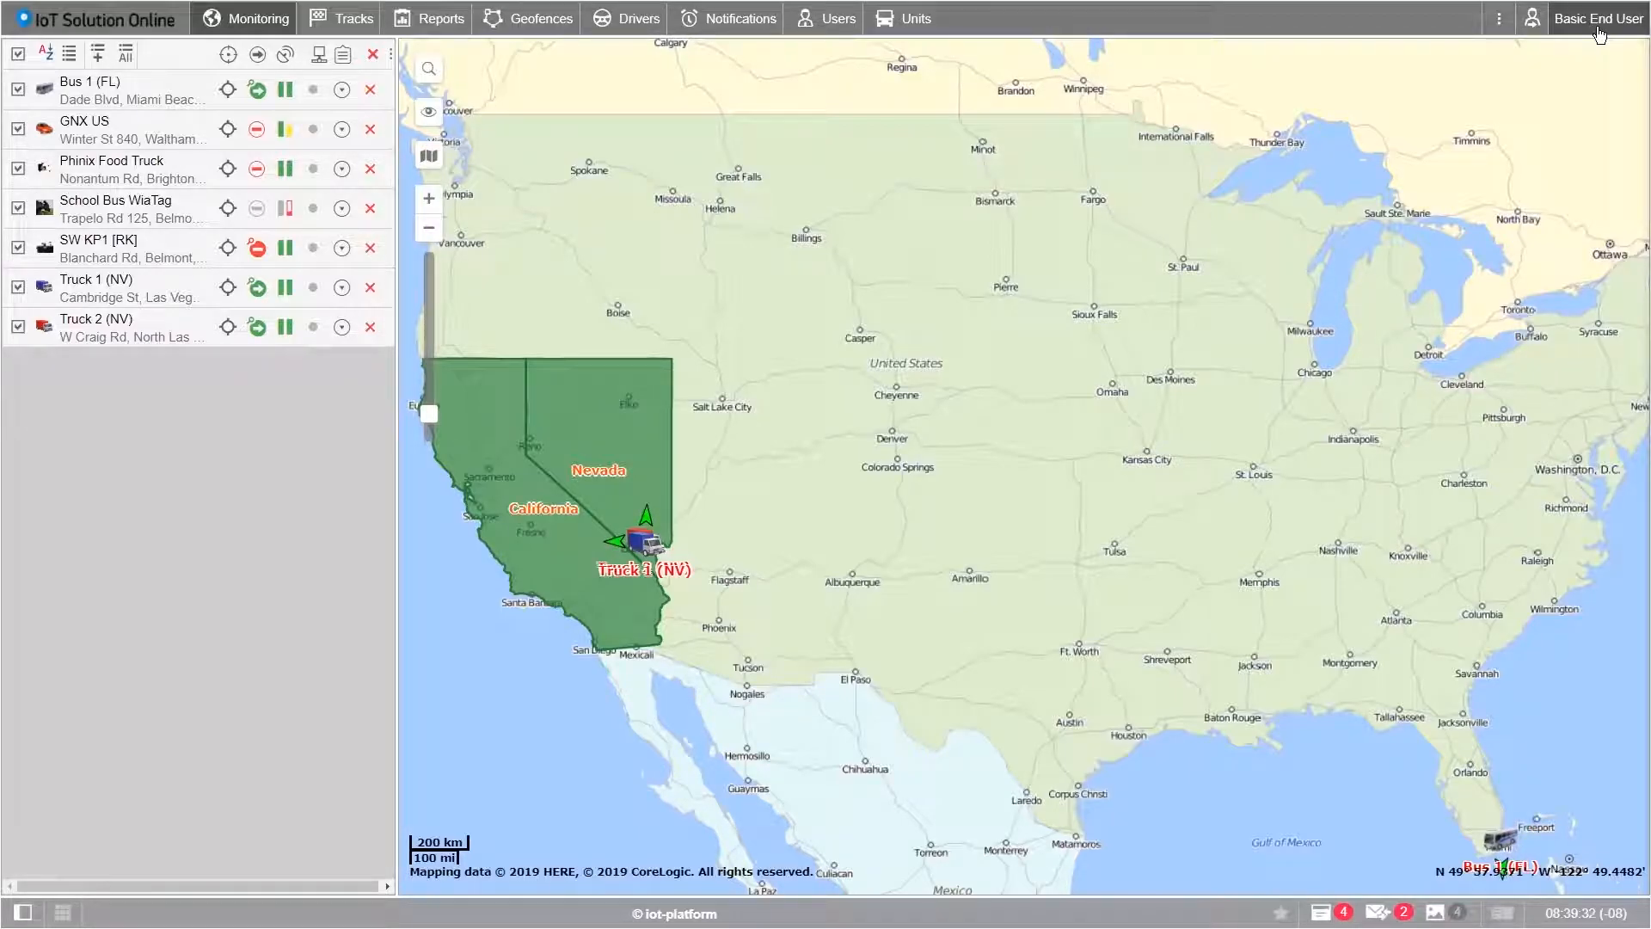
Step: Preview the account options, then hide and restore the Notifications, Users and Units menu sections
left_click(1601, 34)
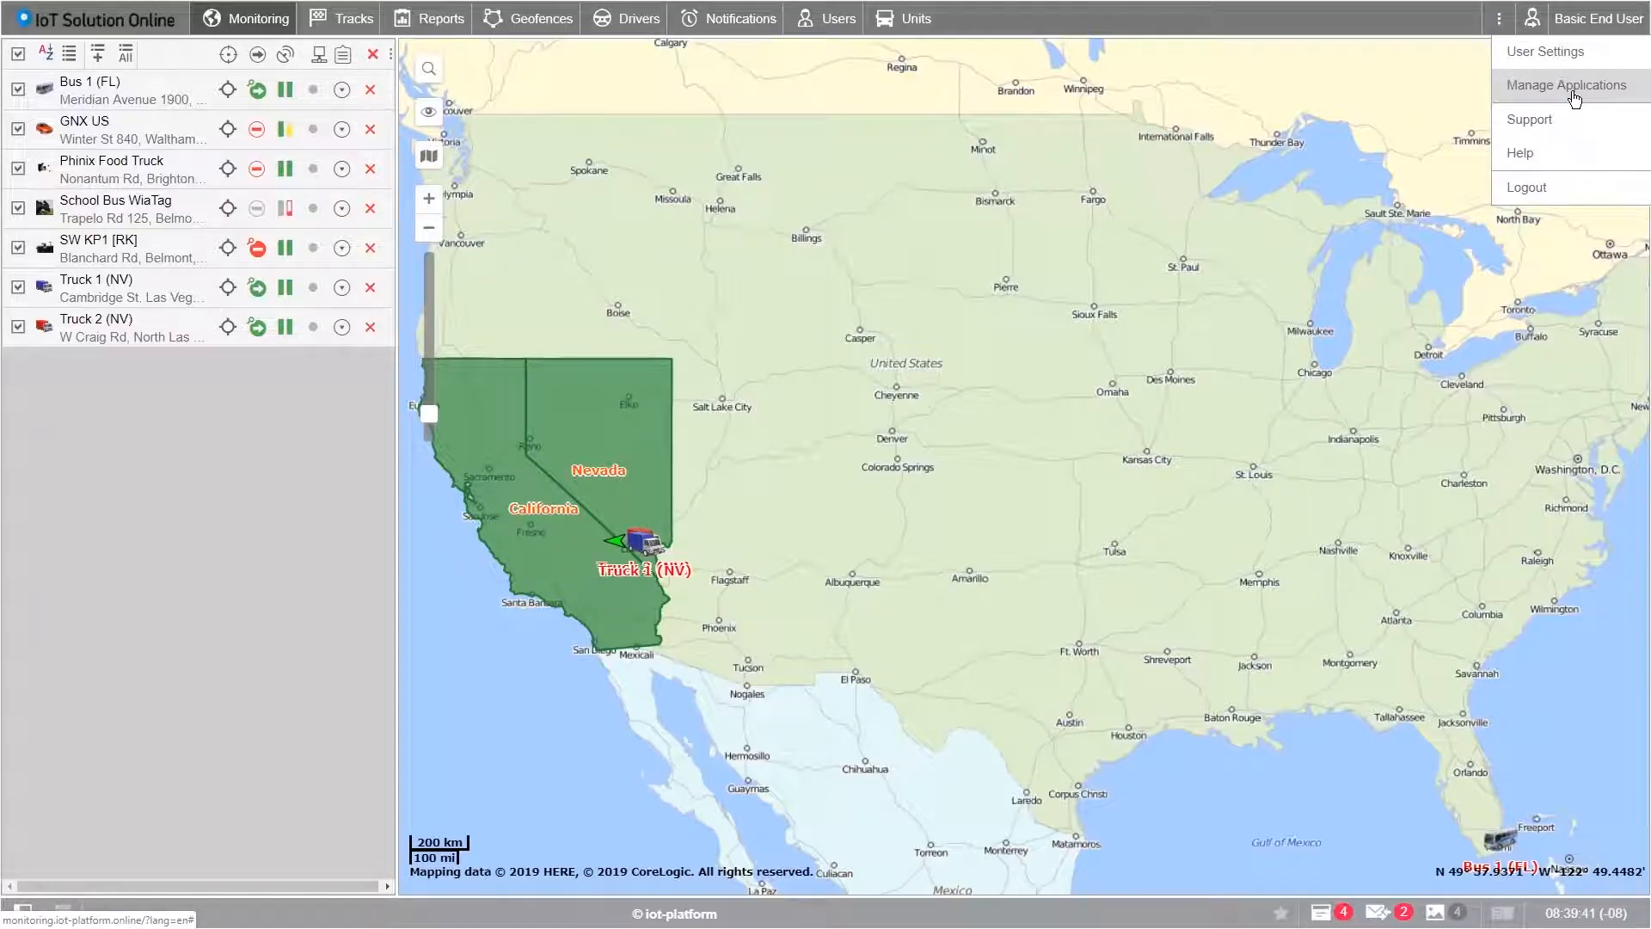
left_click(1539, 220)
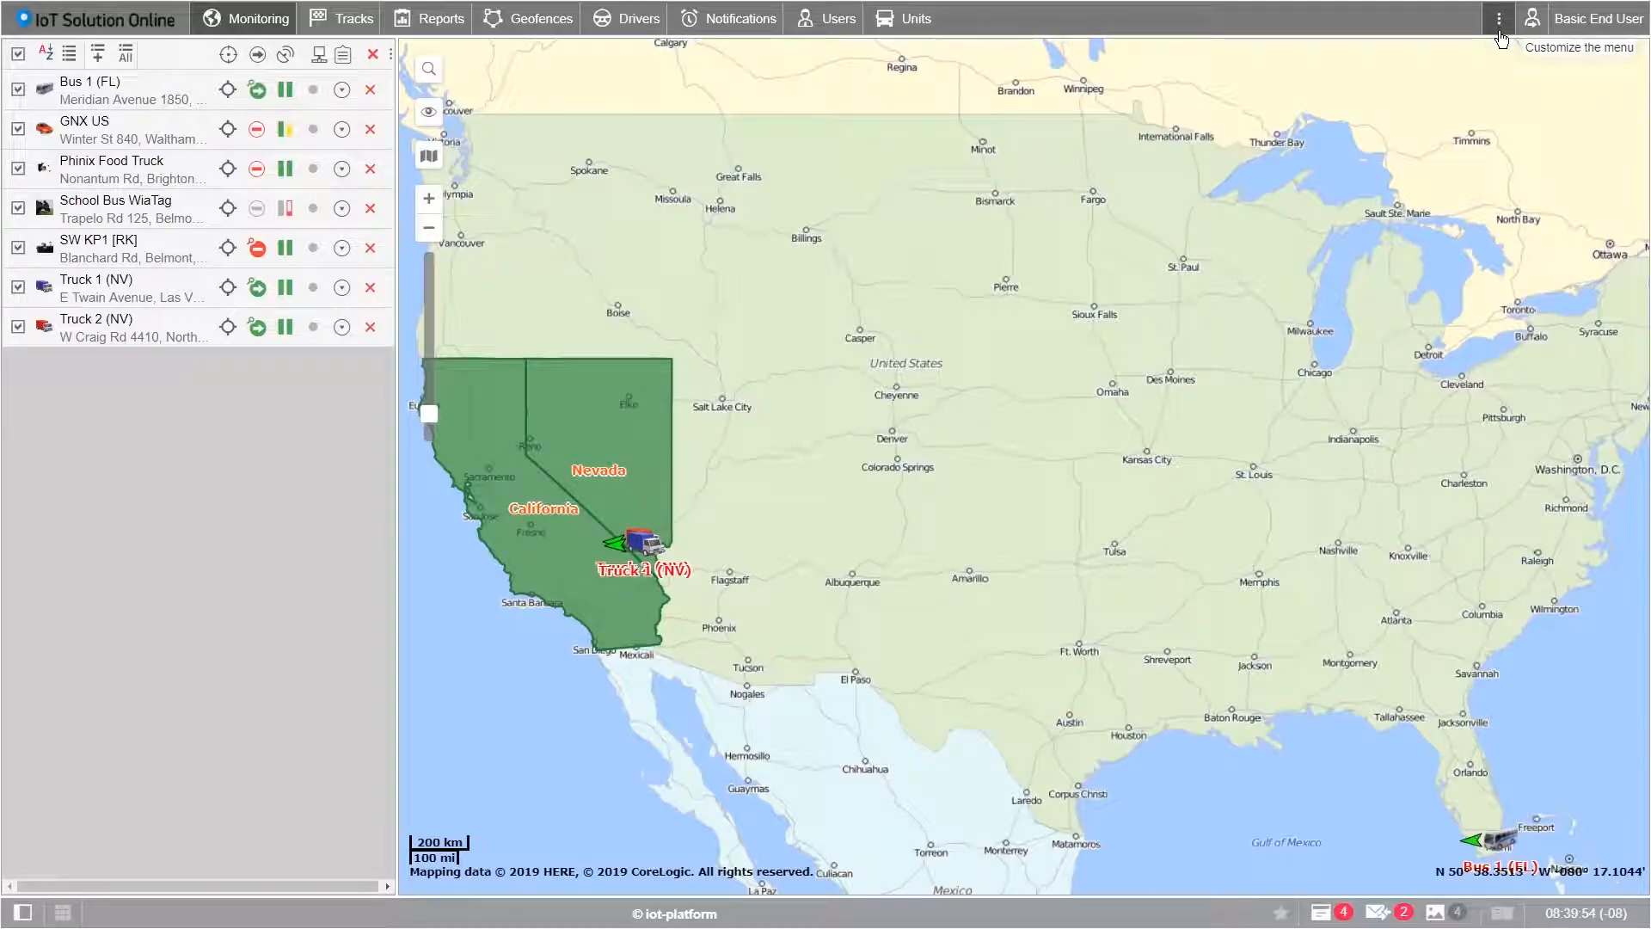
left_click(1499, 26)
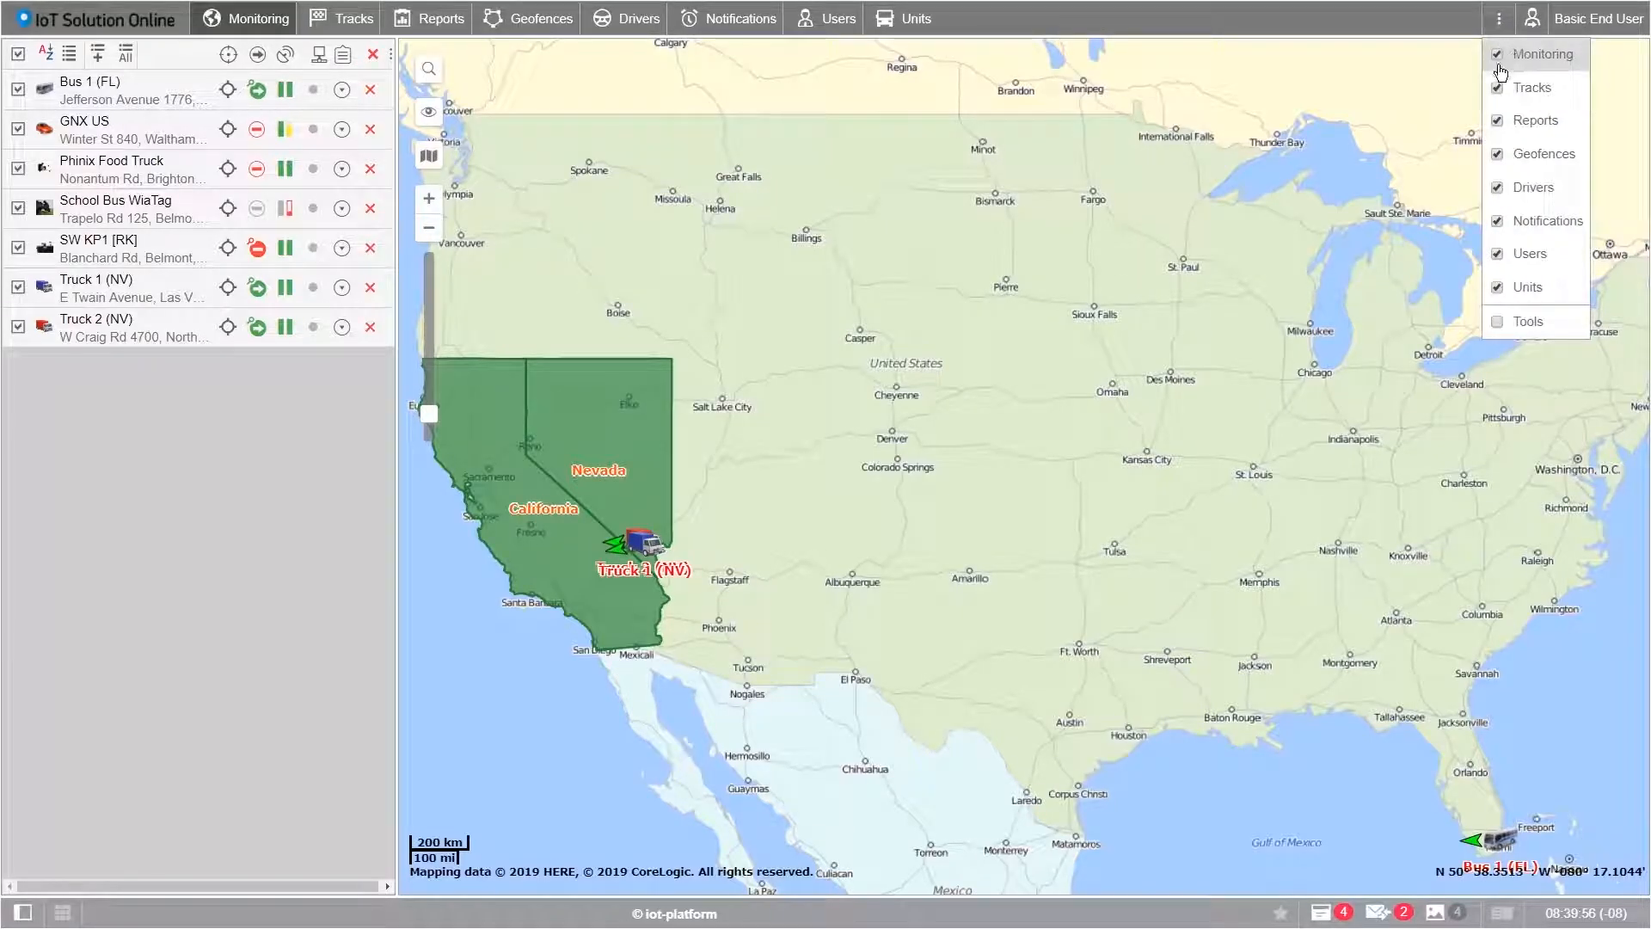
left_click(1497, 222)
left_click(1497, 254)
left_click(1497, 288)
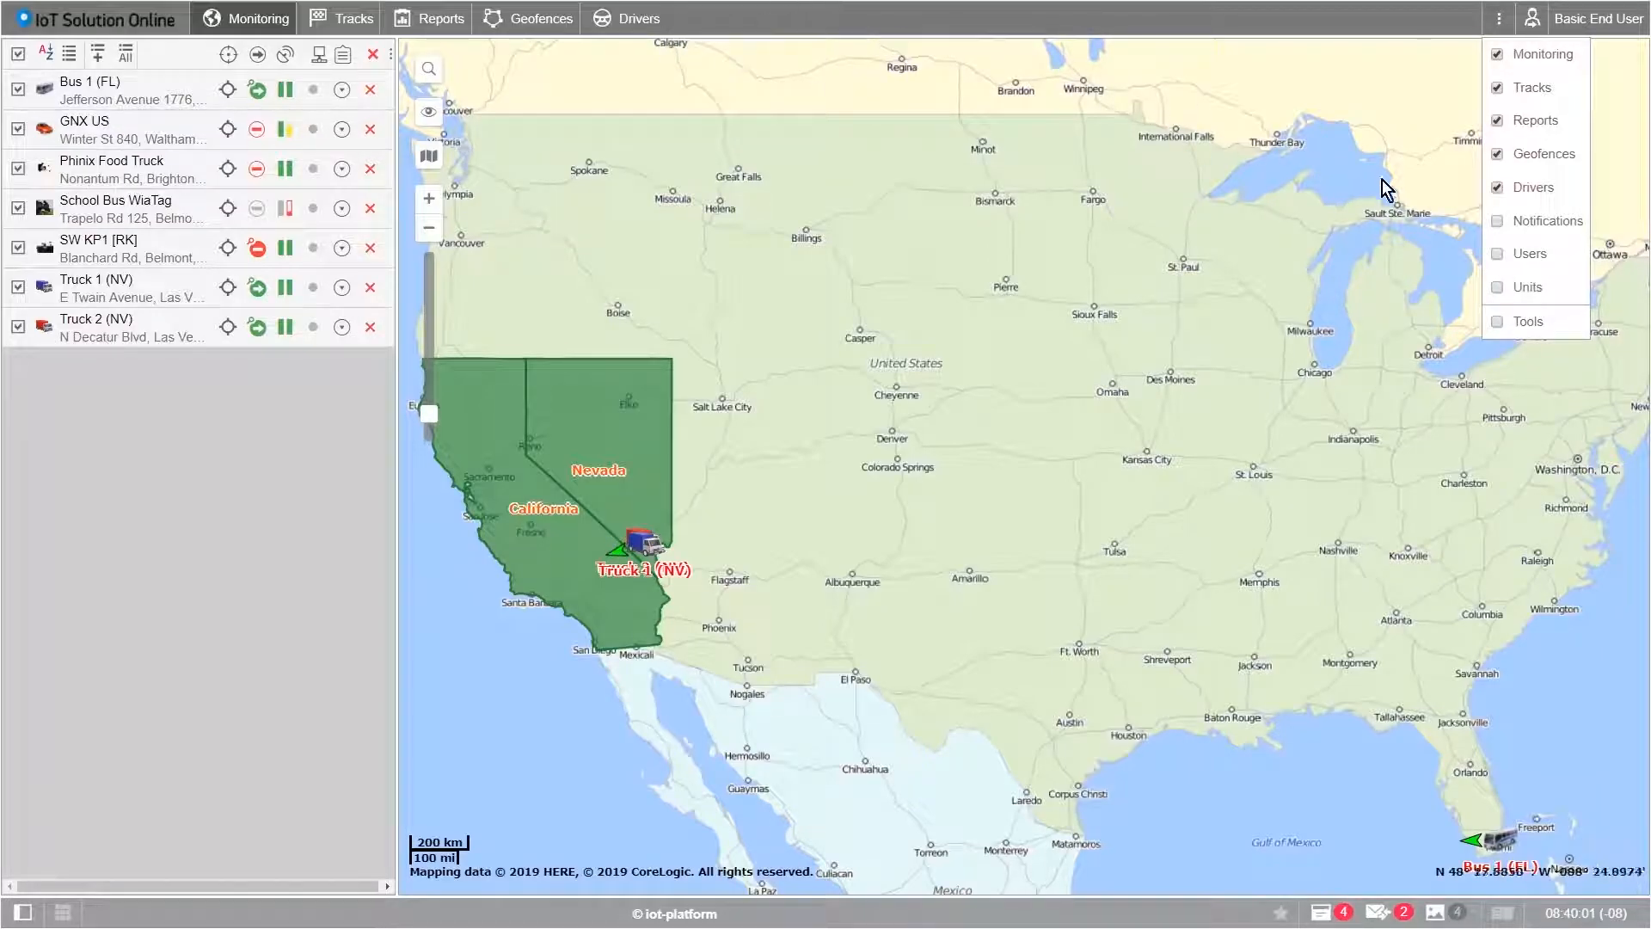
left_click(1499, 222)
left_click(1498, 254)
left_click(1499, 289)
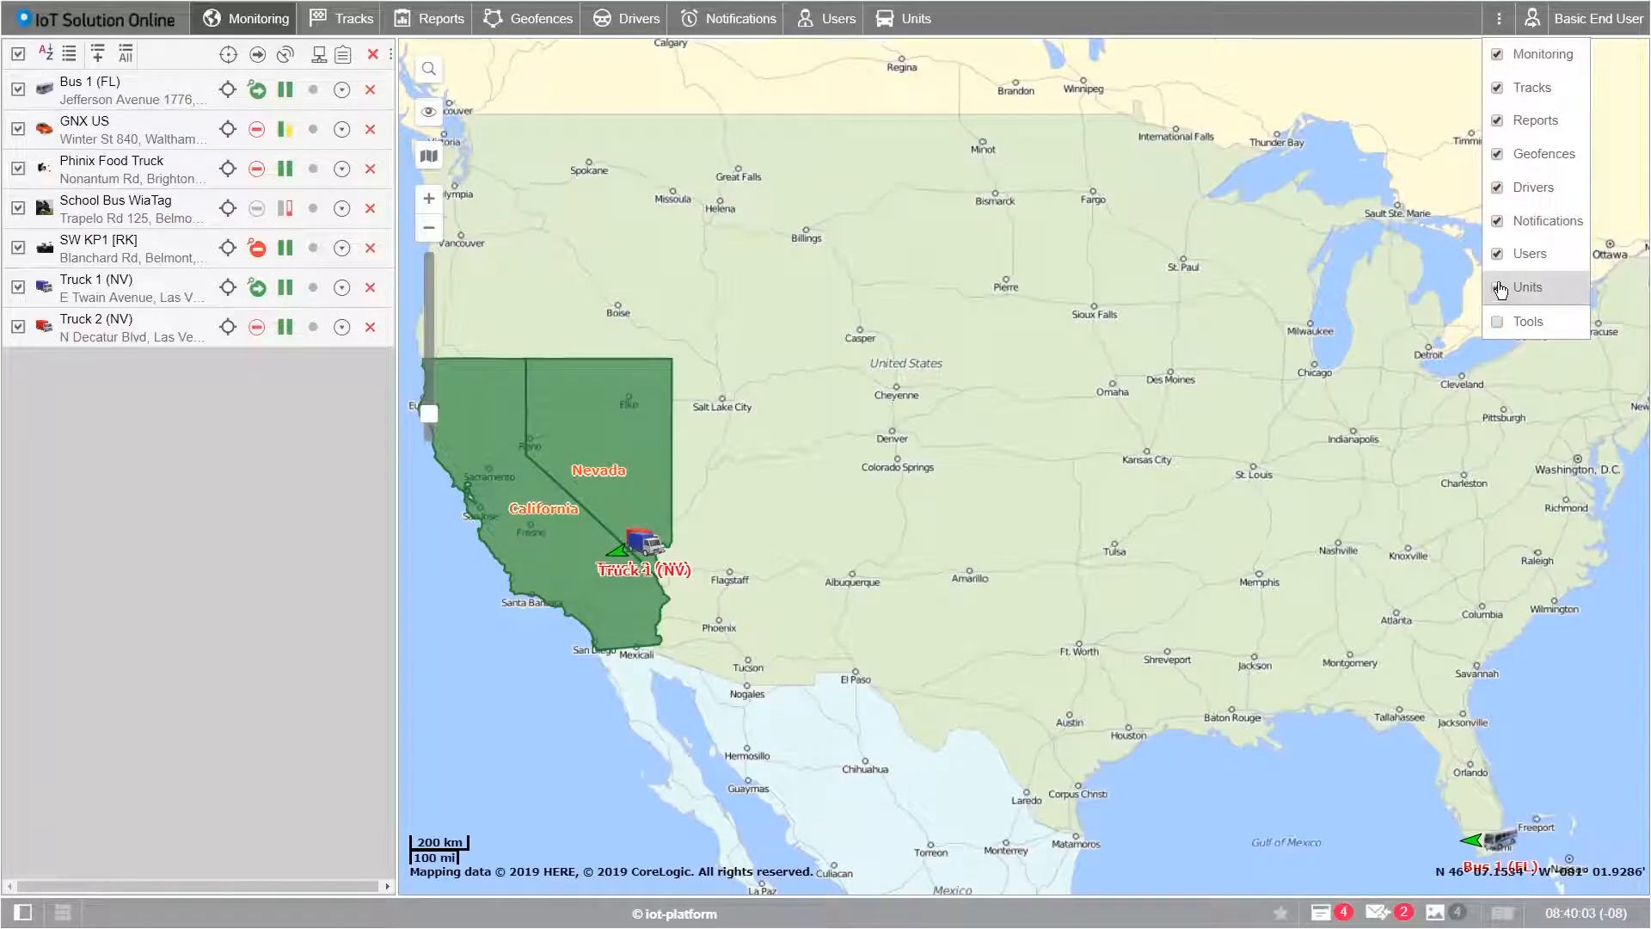
left_click(1085, 22)
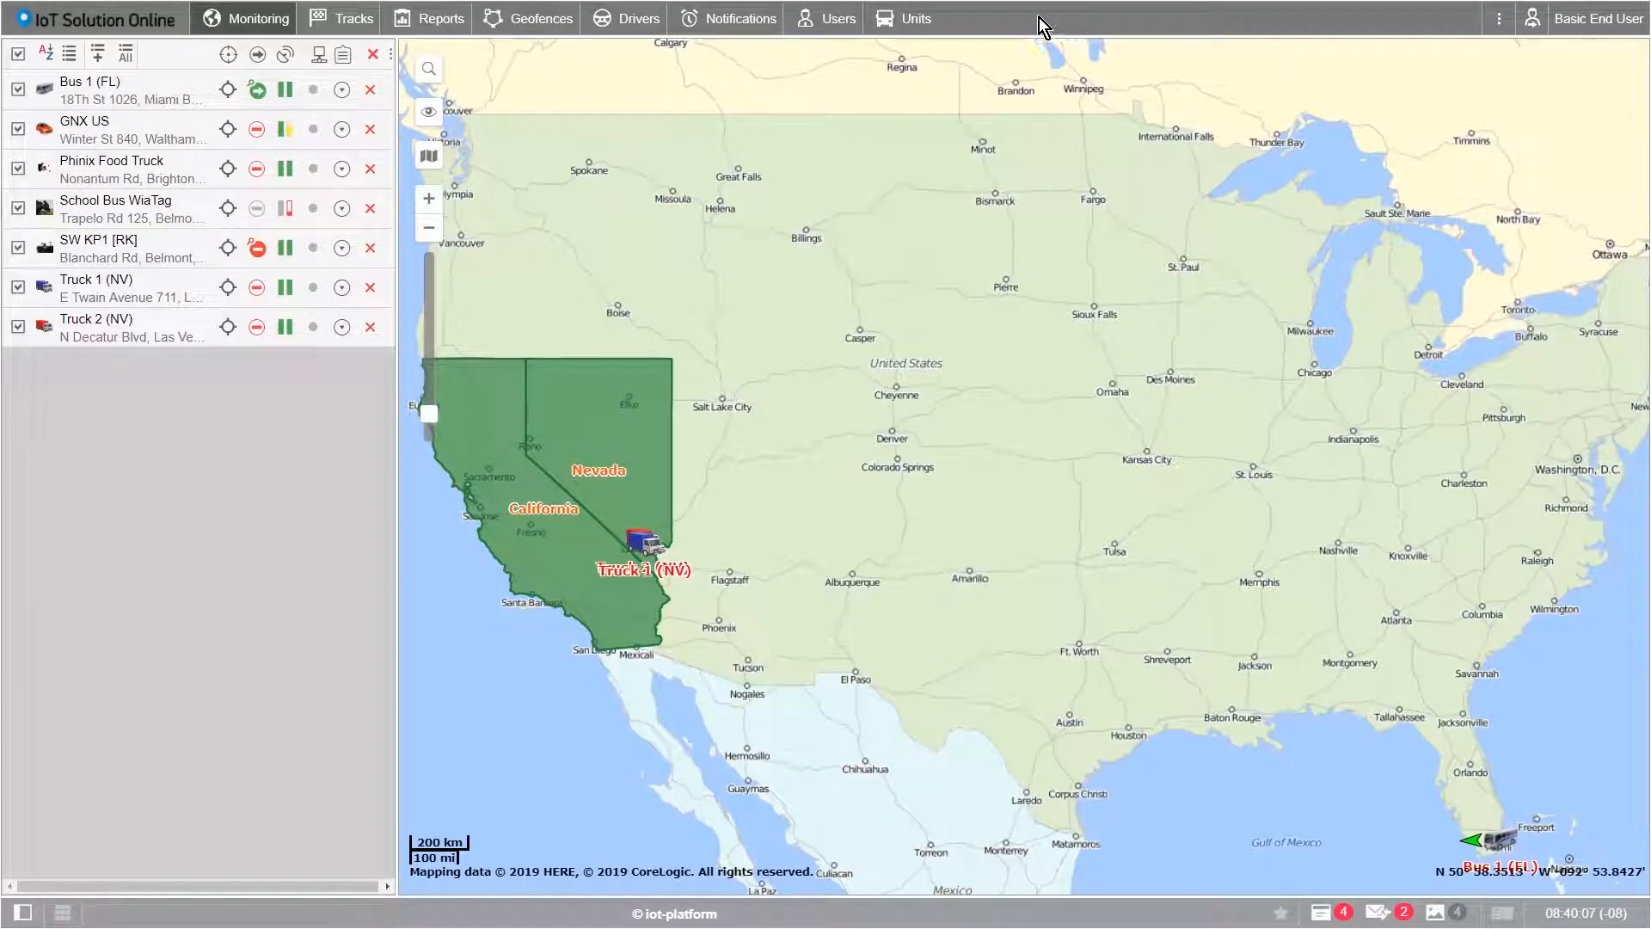
Step: Visit Units, Users, Notifications, Drivers, Geofences and Tracks in turn, then return to Monitoring
left_click(906, 23)
left_click(804, 19)
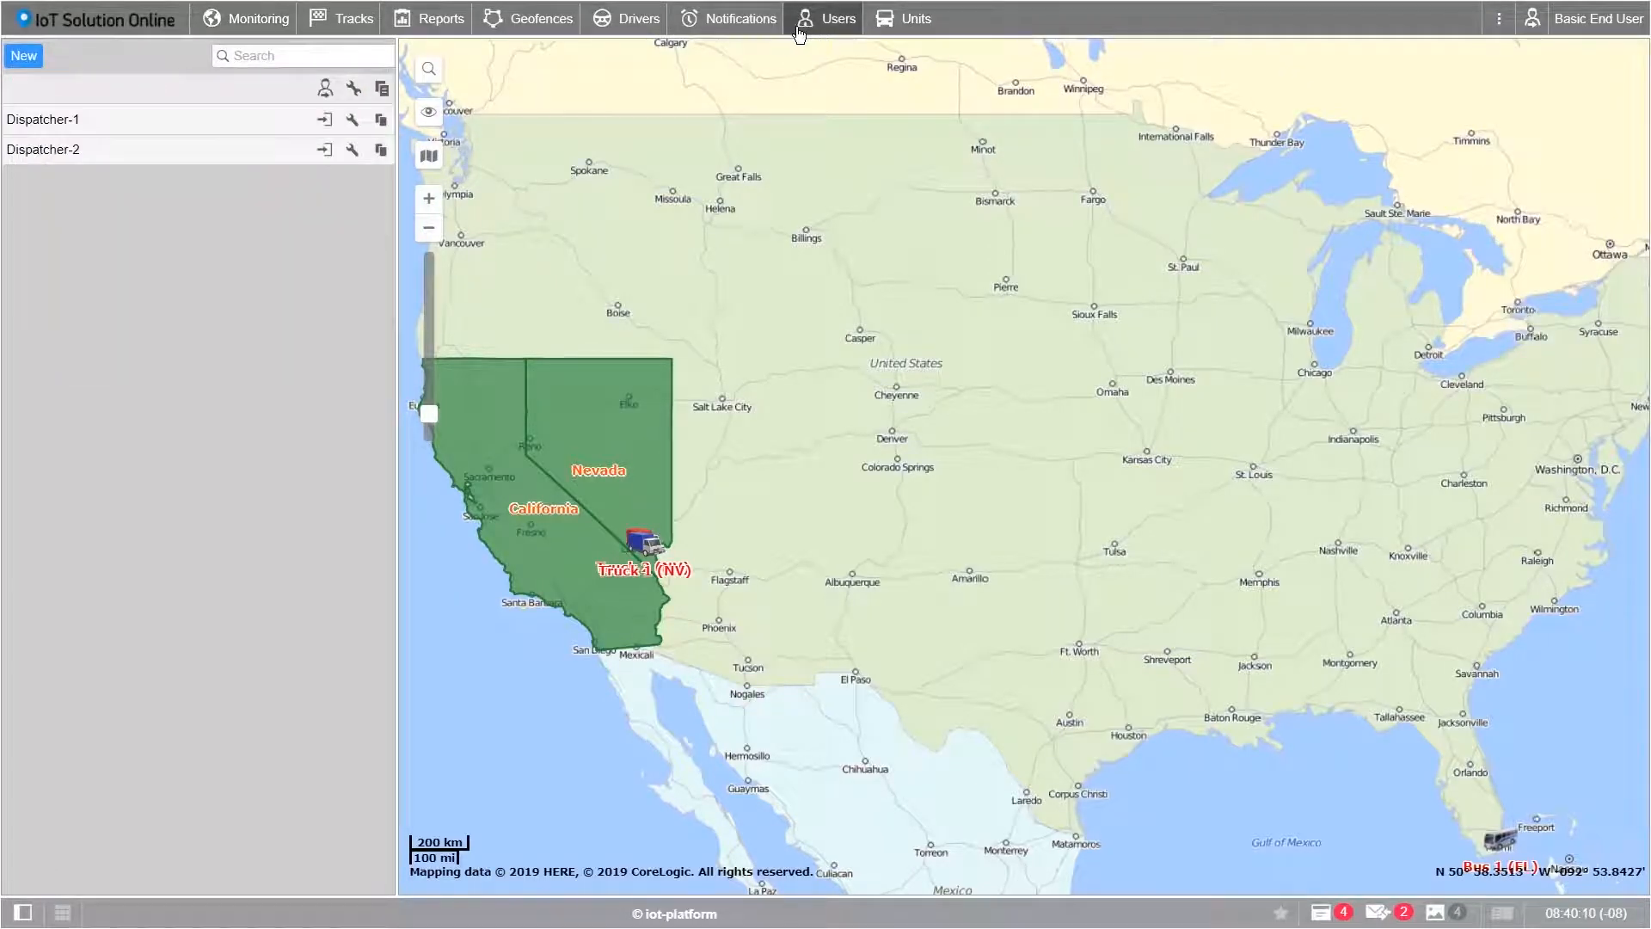
left_click(730, 30)
left_click(628, 19)
left_click(533, 19)
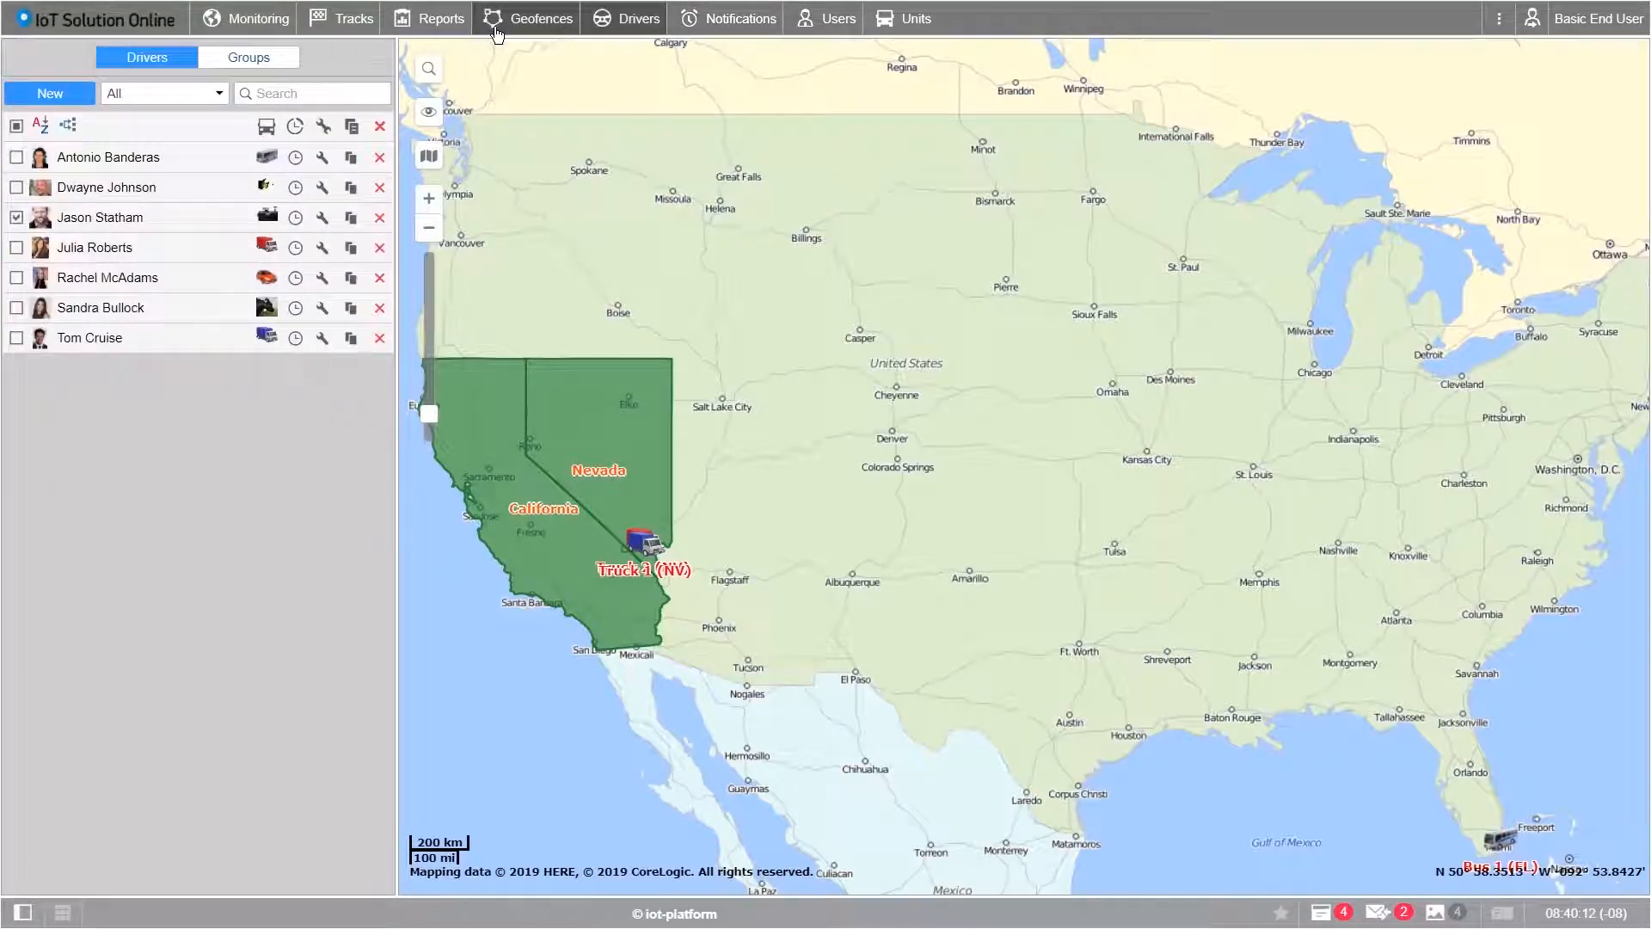
left_click(355, 26)
left_click(237, 28)
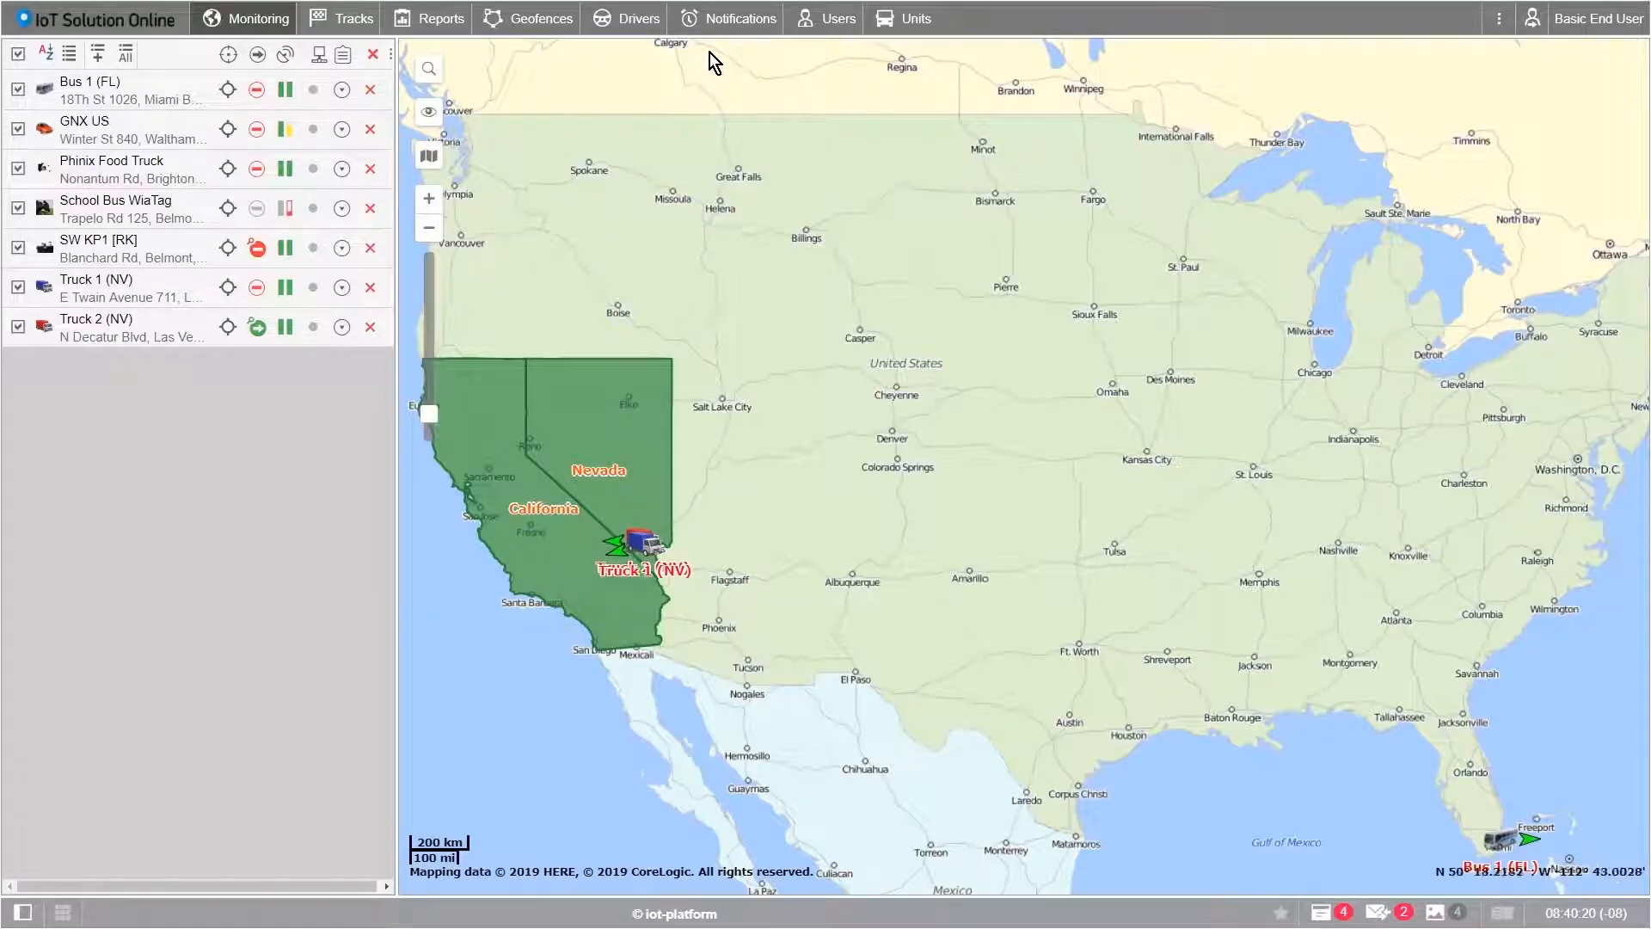
Step: Filter the Notifications list by 'Sam' so only Sample Notification remains
left_click(731, 19)
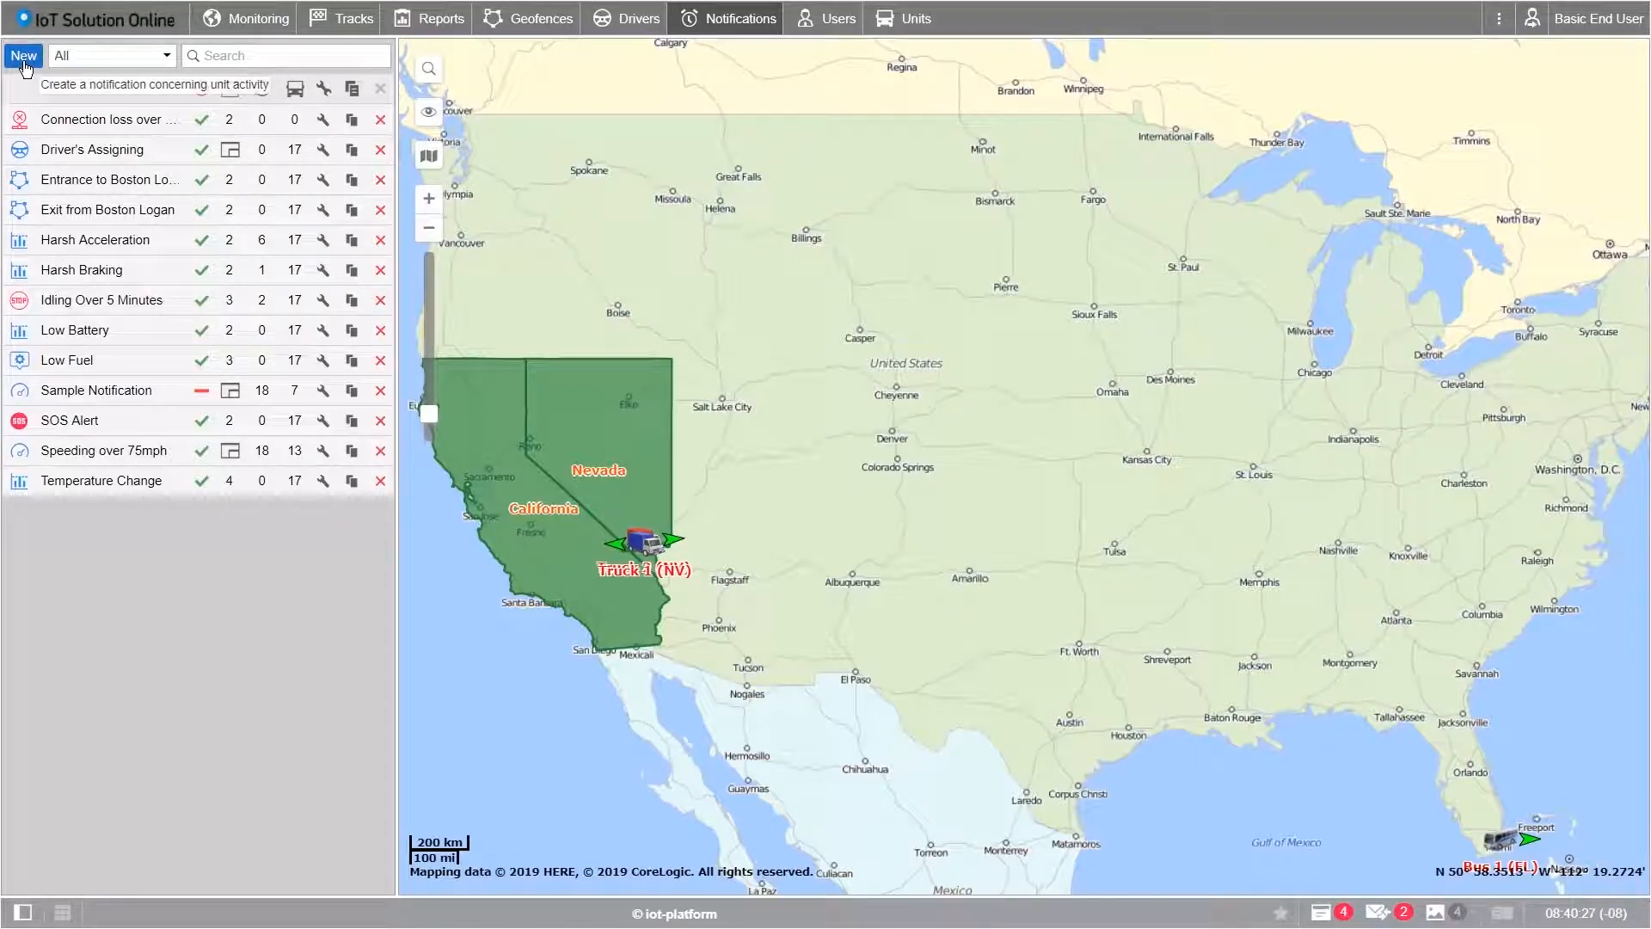
left_click(215, 56)
type("Sam")
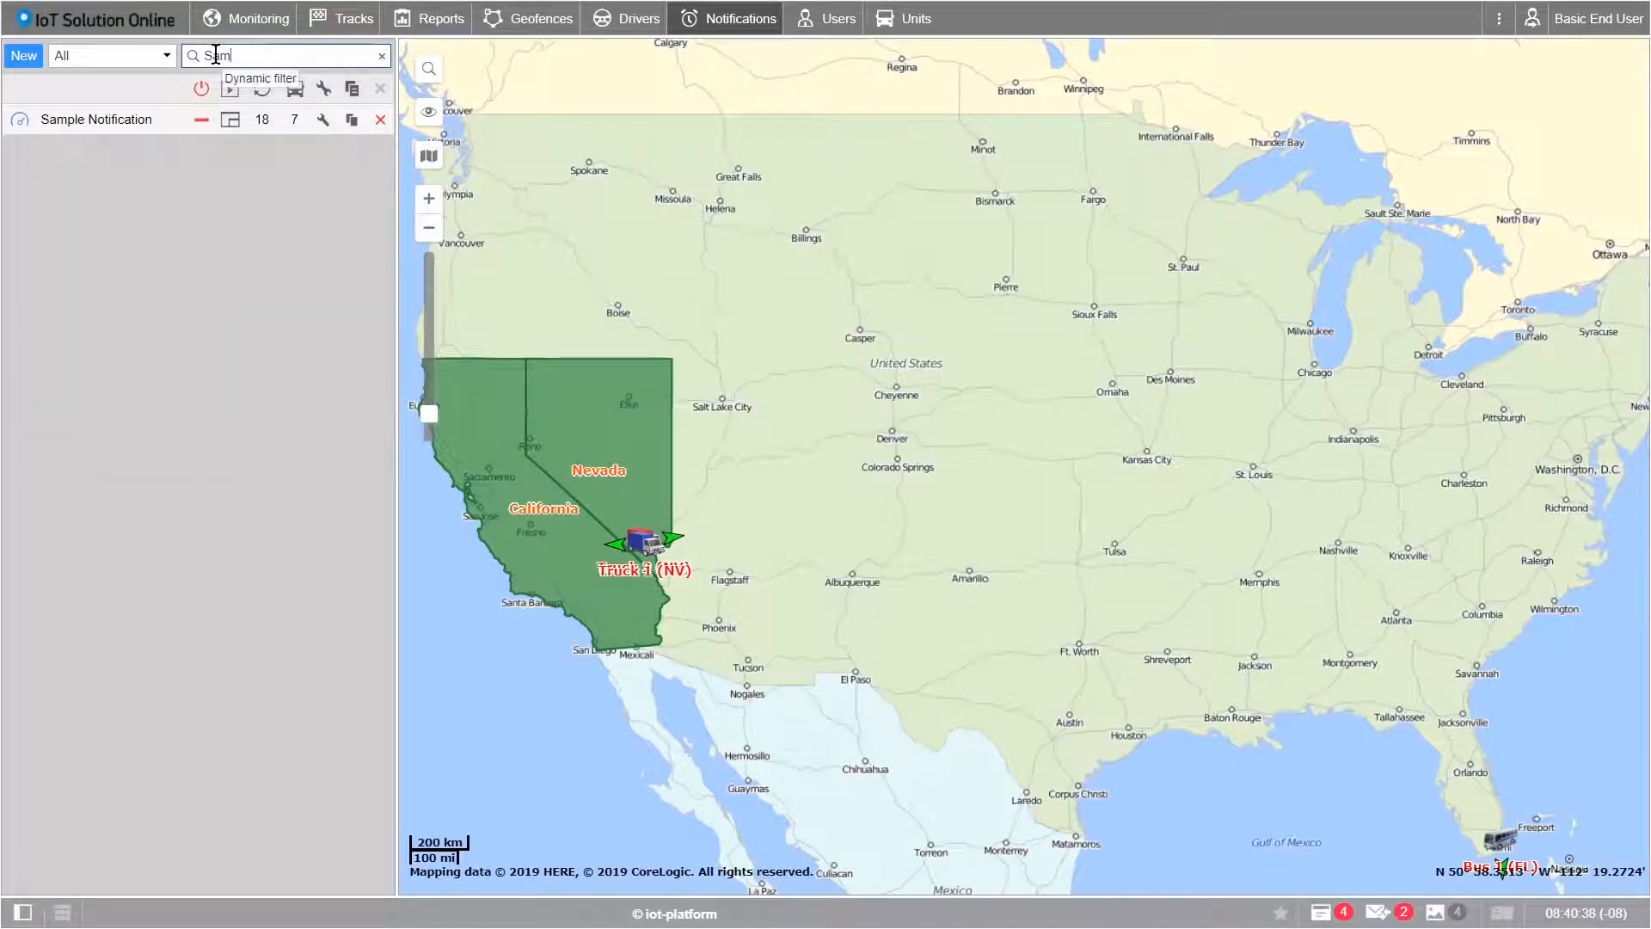
mouse_move(153, 117)
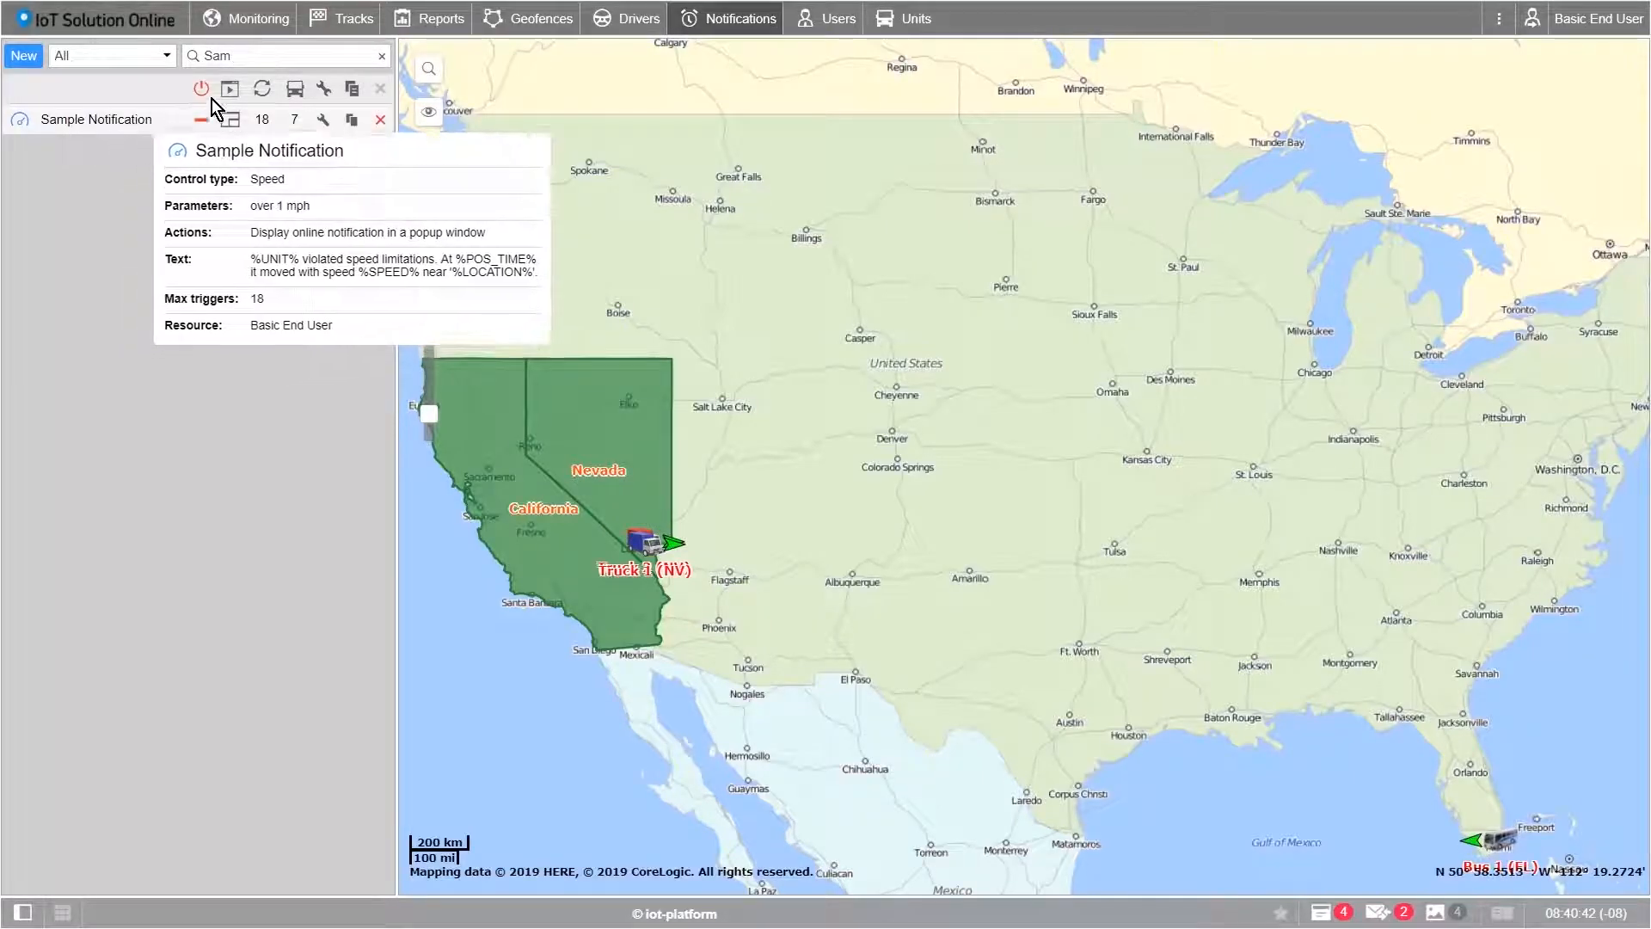
Step: Return to Monitoring, narrow the unit list, collapse the work area and nudge the map
left_click(266, 19)
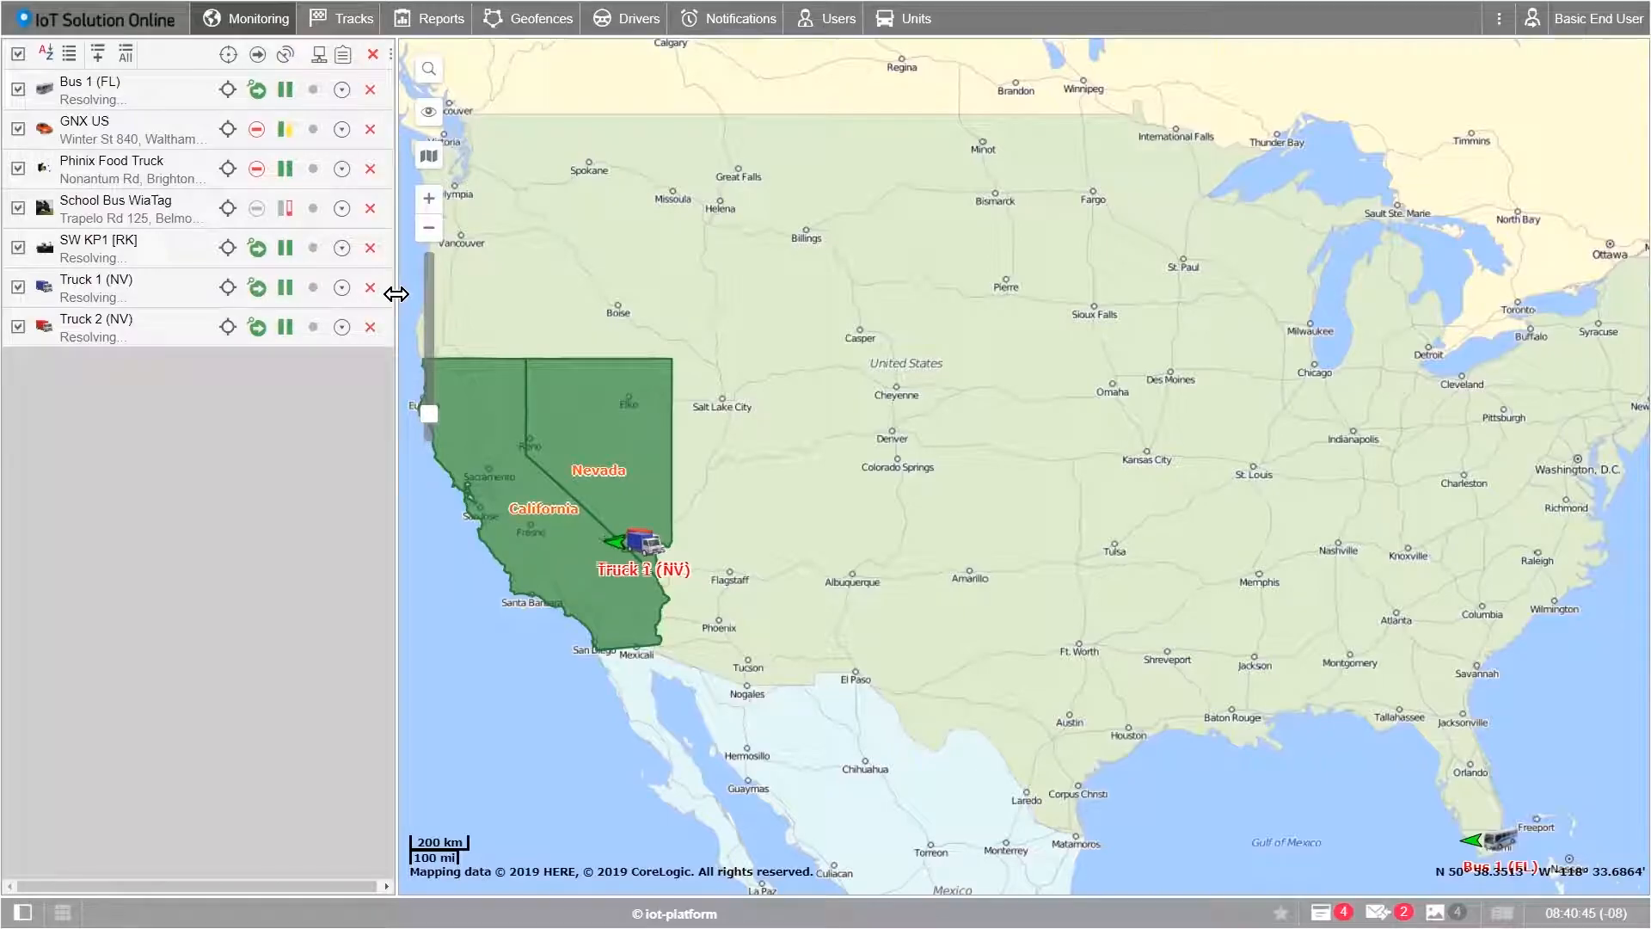
left_click_drag(523, 296, 372, 287)
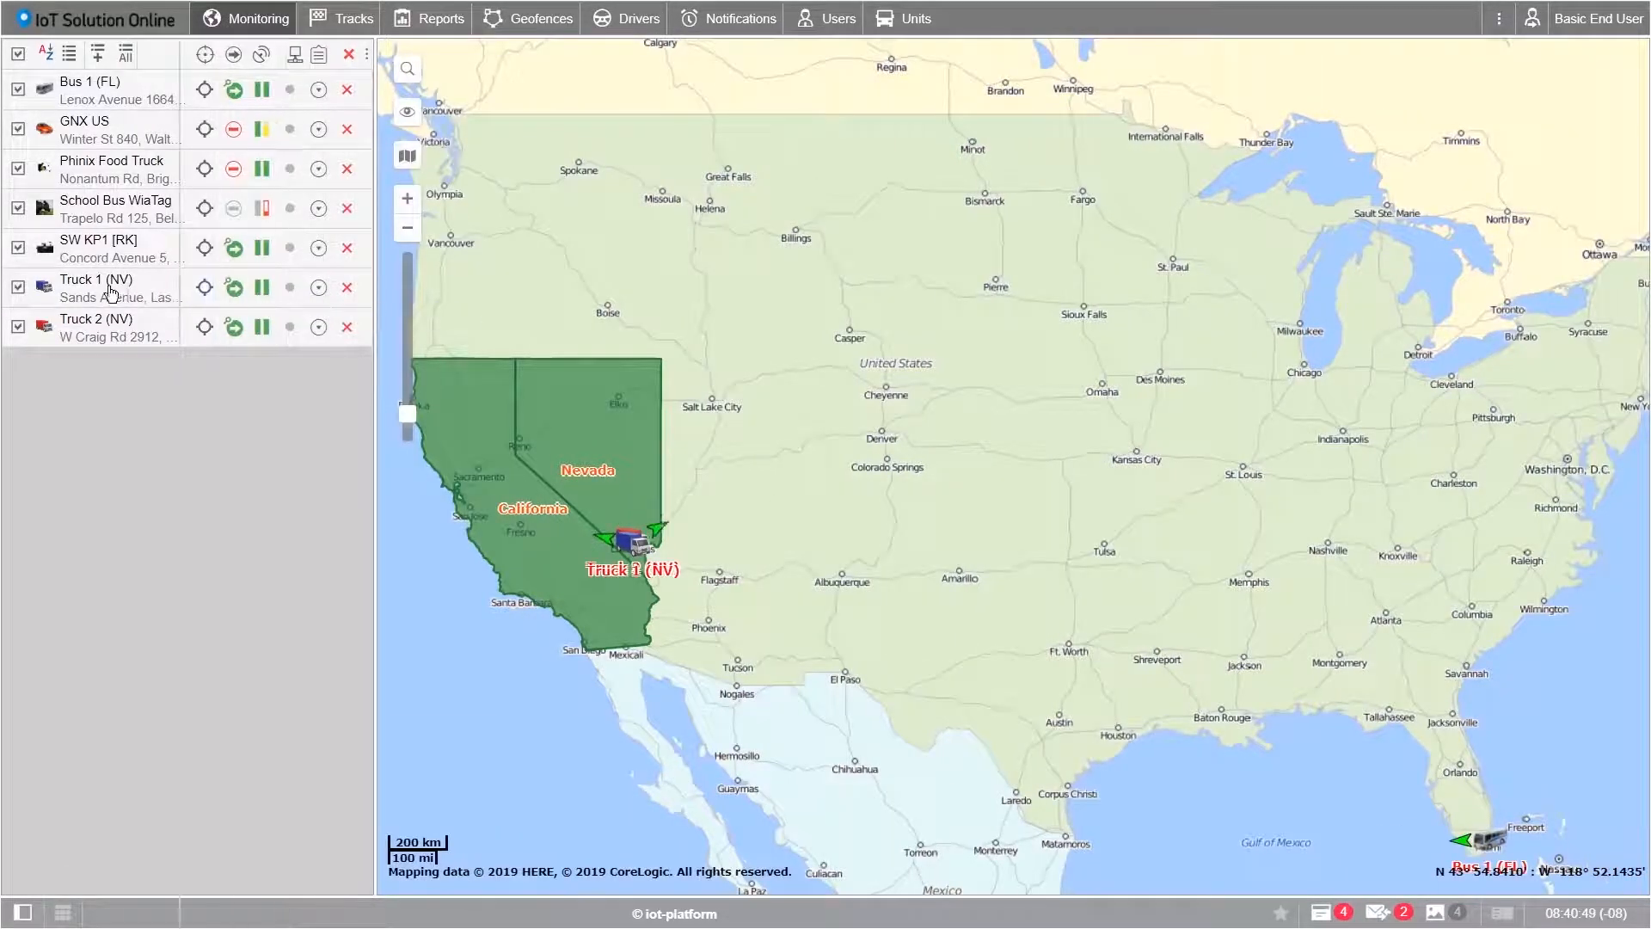
left_click(1, 279)
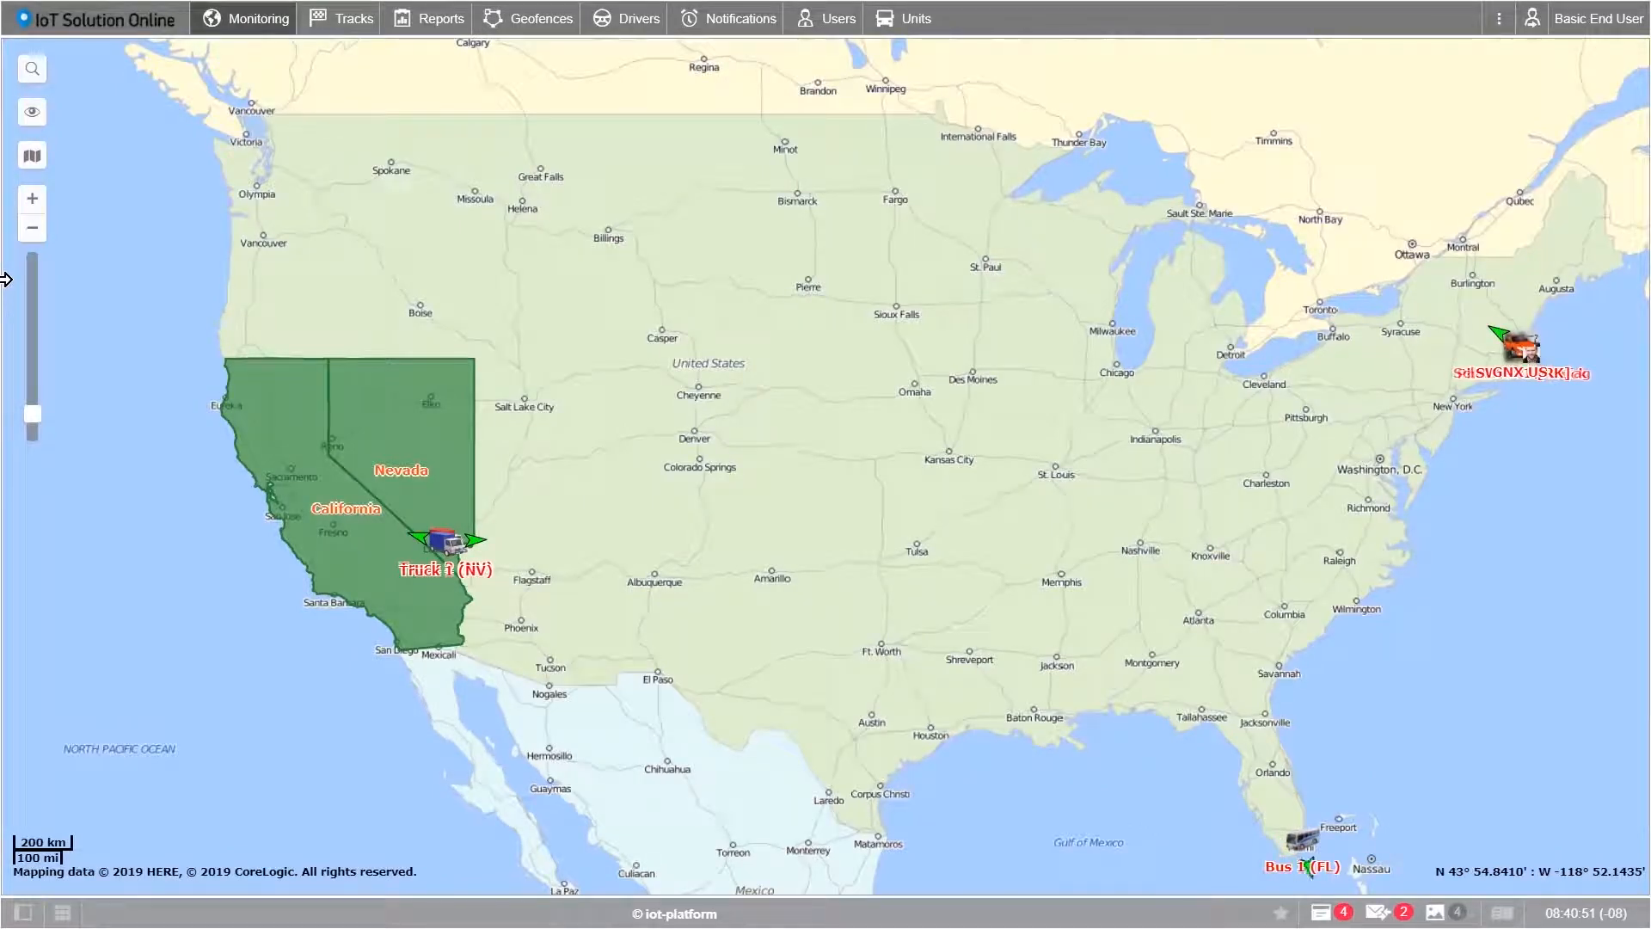
mouse_move(795, 396)
left_mouse_down()
mouse_move(798, 379)
mouse_move(741, 398)
mouse_move(773, 409)
left_mouse_up()
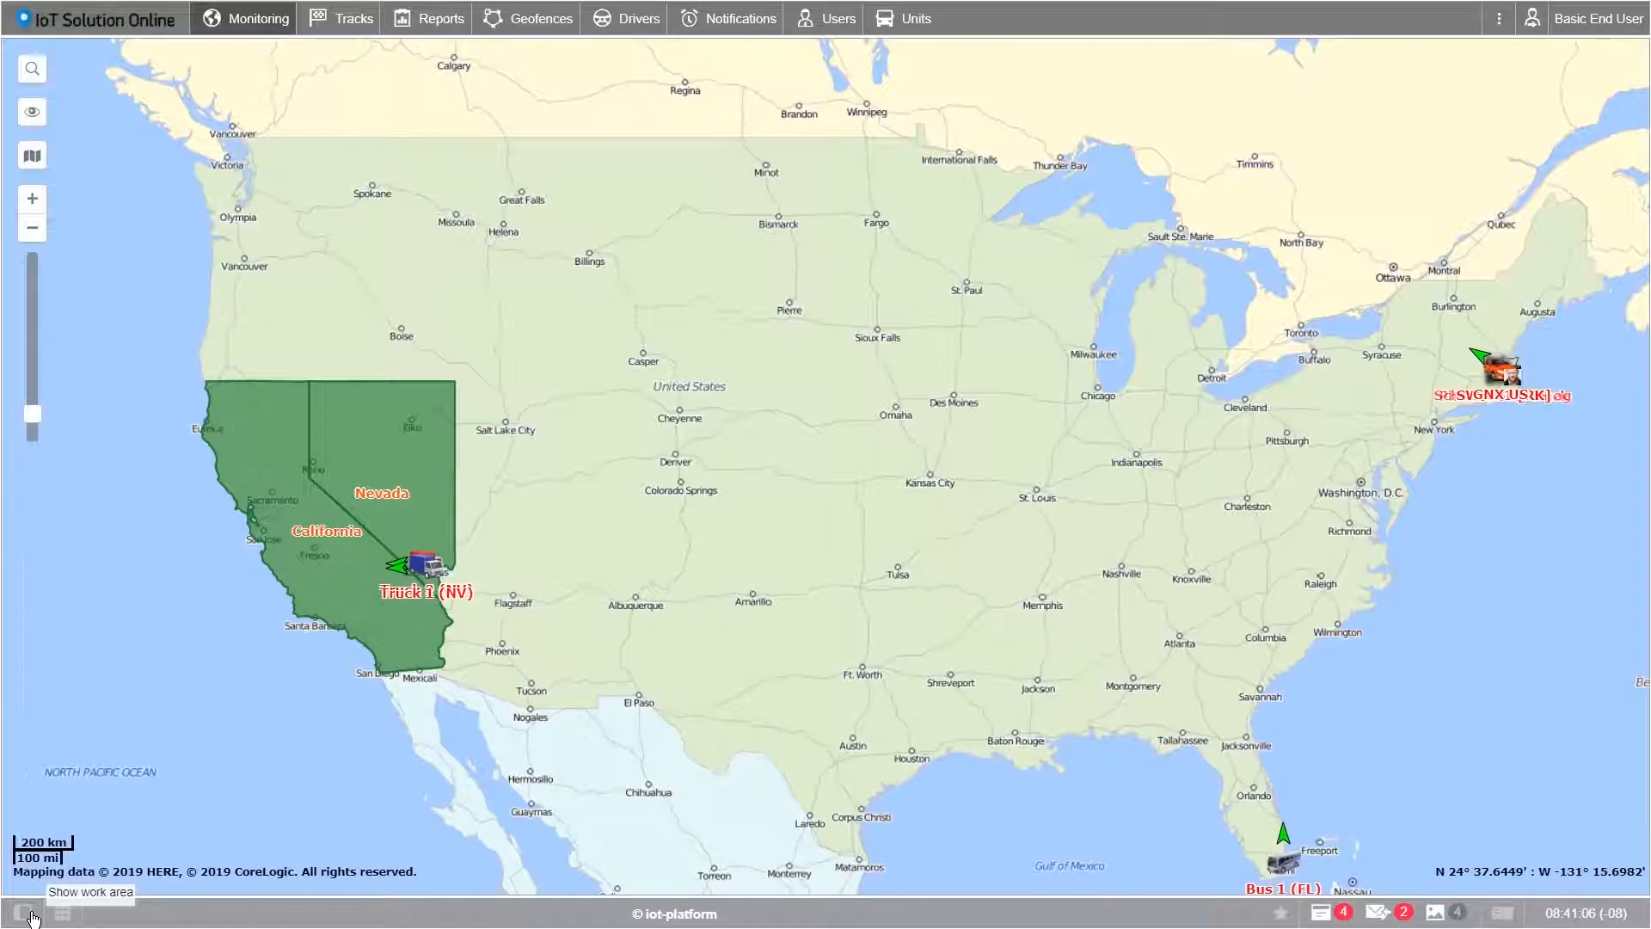
Step: Restore the unit list work area and toggle the Truck 1 and Truck 2 minimaps twice
left_click(30, 918)
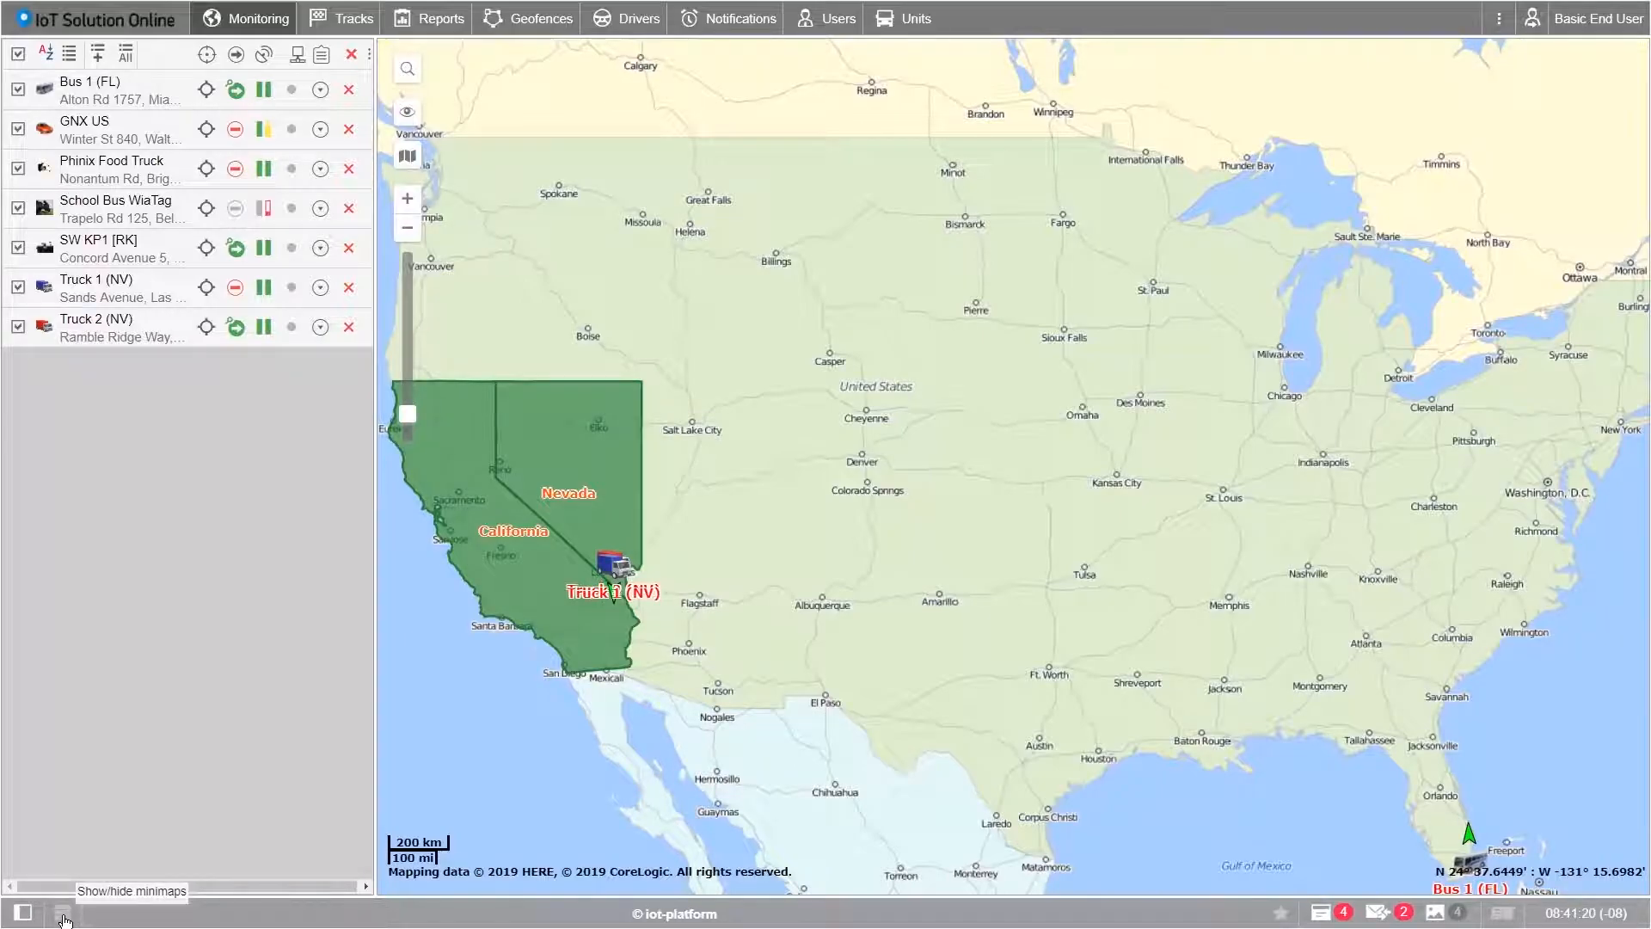
left_click(63, 911)
left_click(63, 911)
left_click(63, 913)
left_click(63, 914)
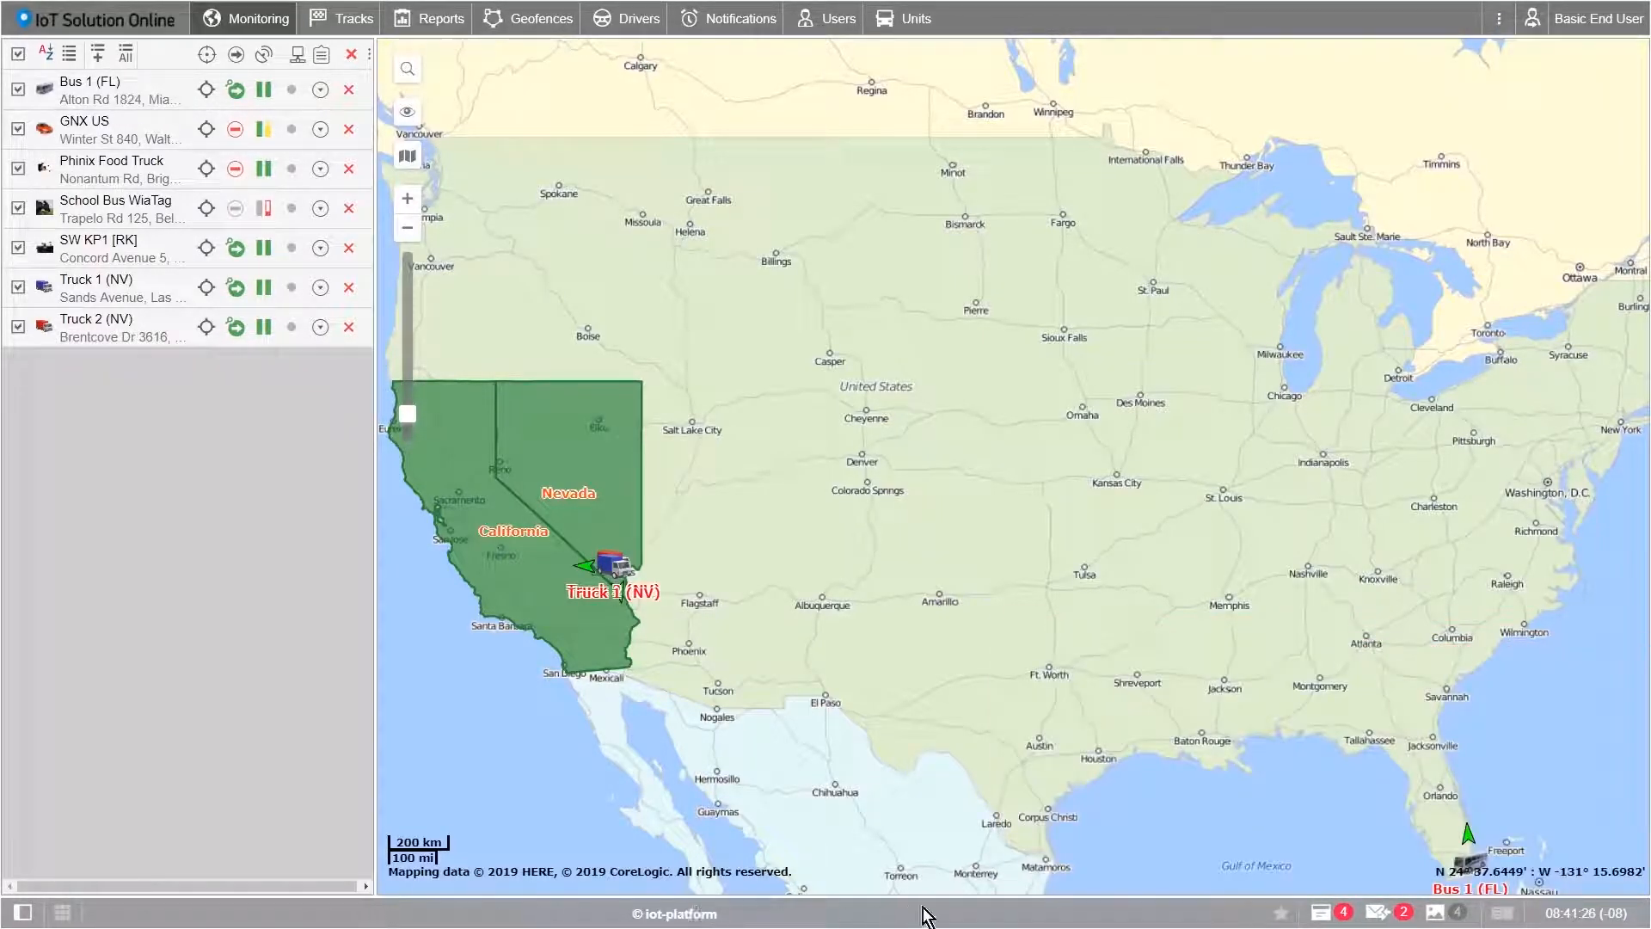
left_click(1280, 913)
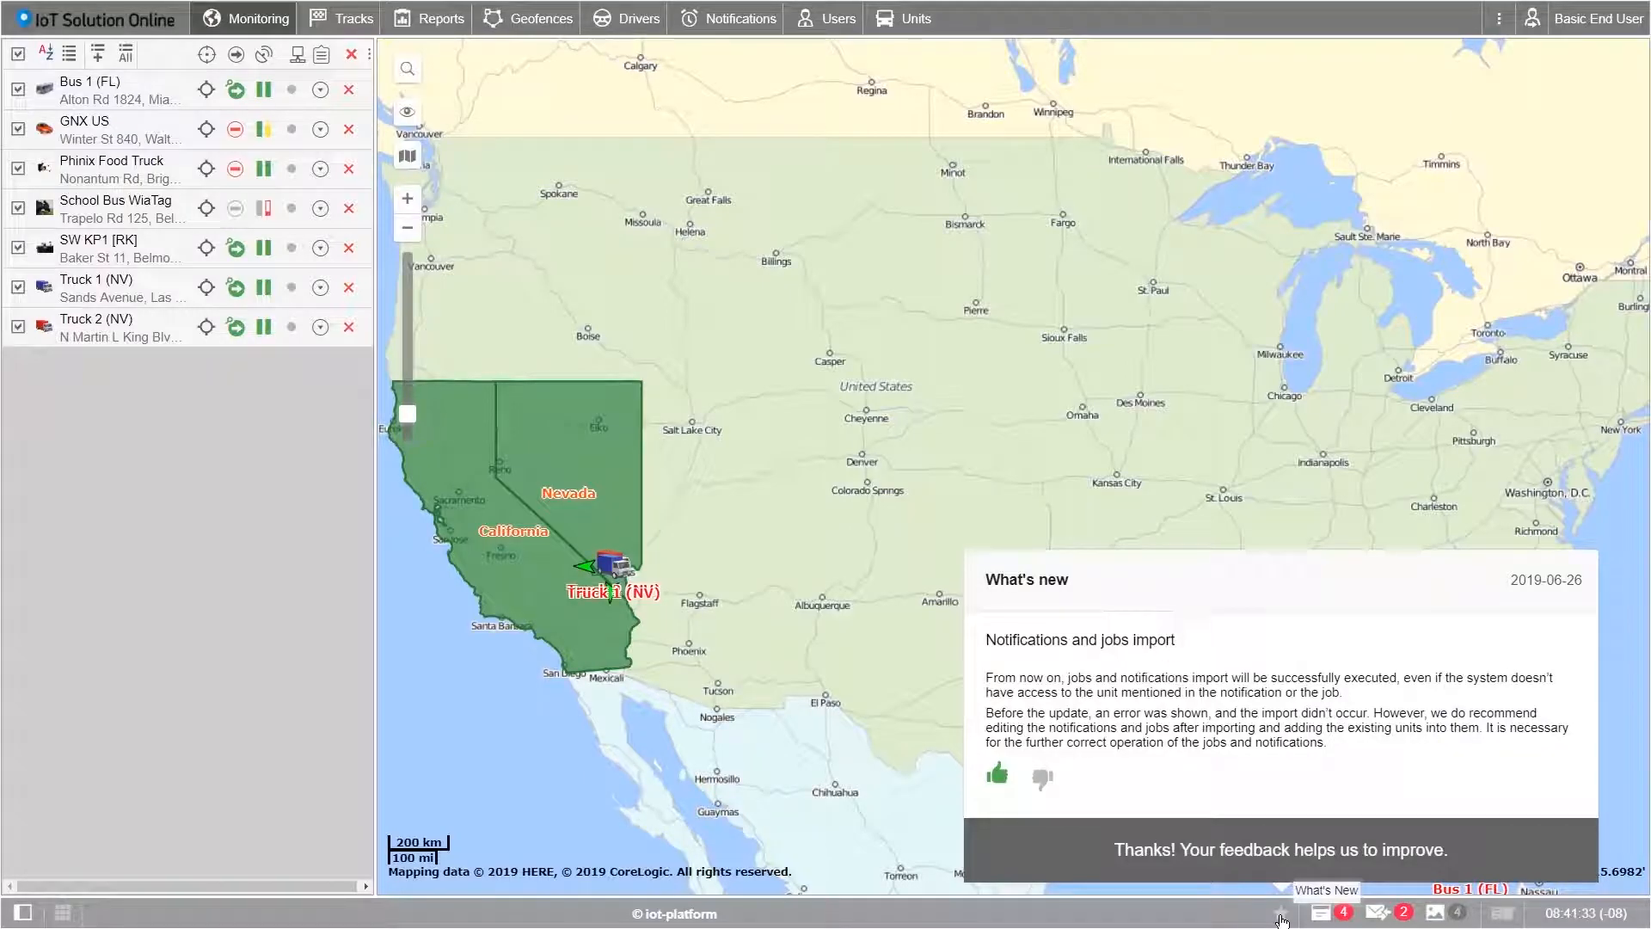
left_click(1280, 916)
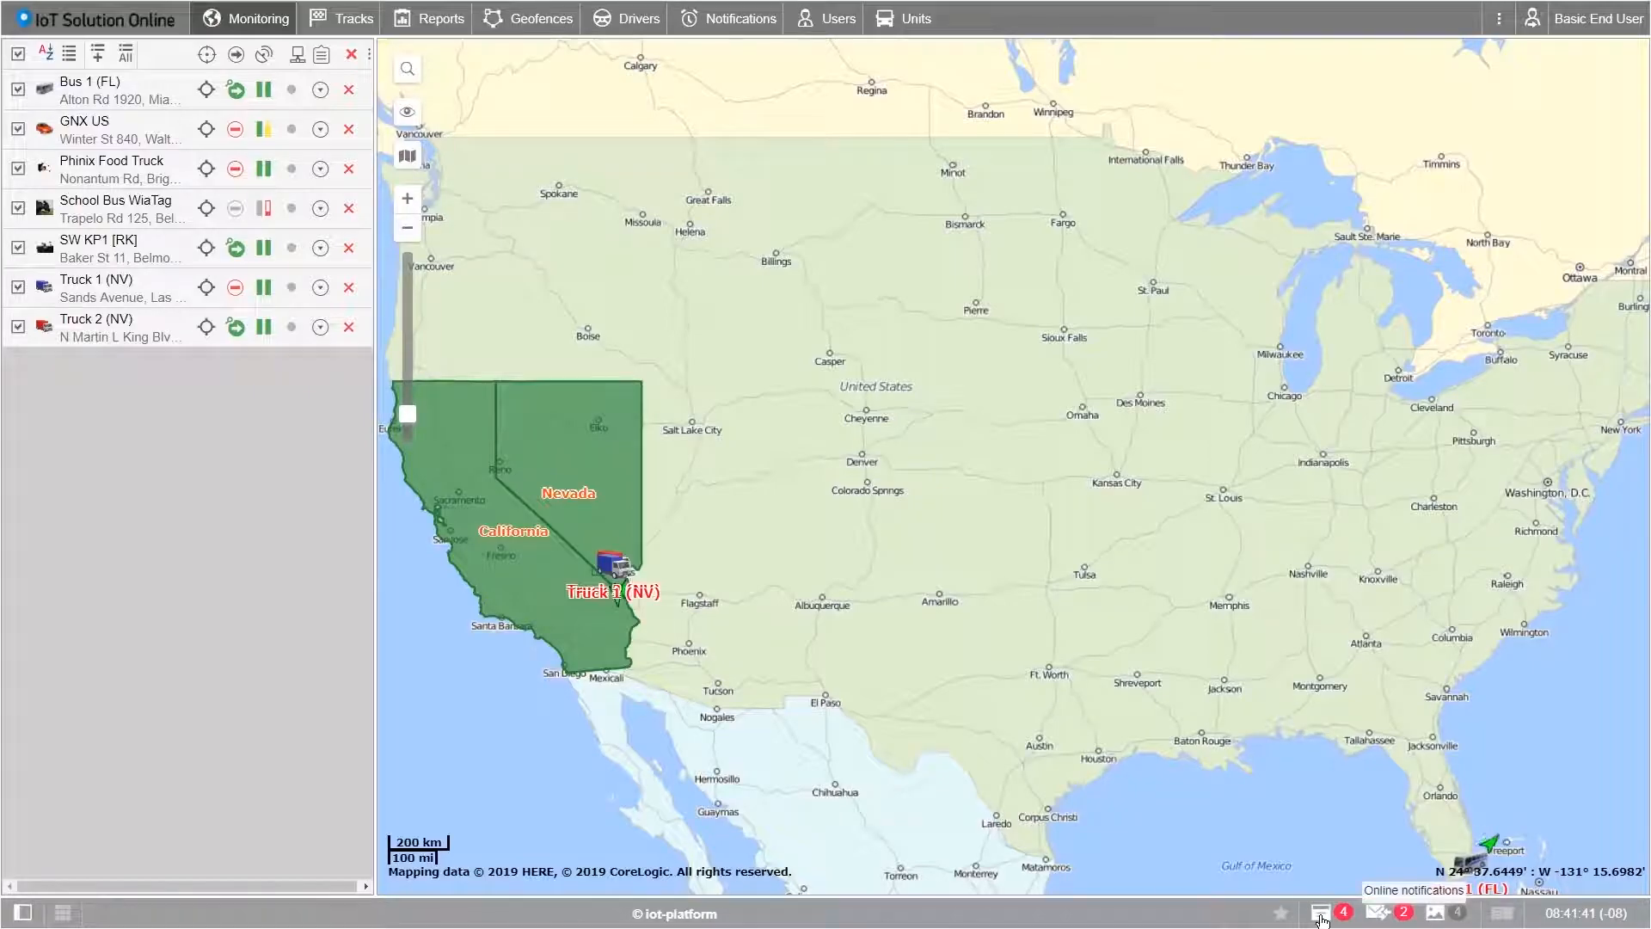
Step: Check the online notifications, driver chat and latest unit camera image, closing each afterwards
left_click(1322, 915)
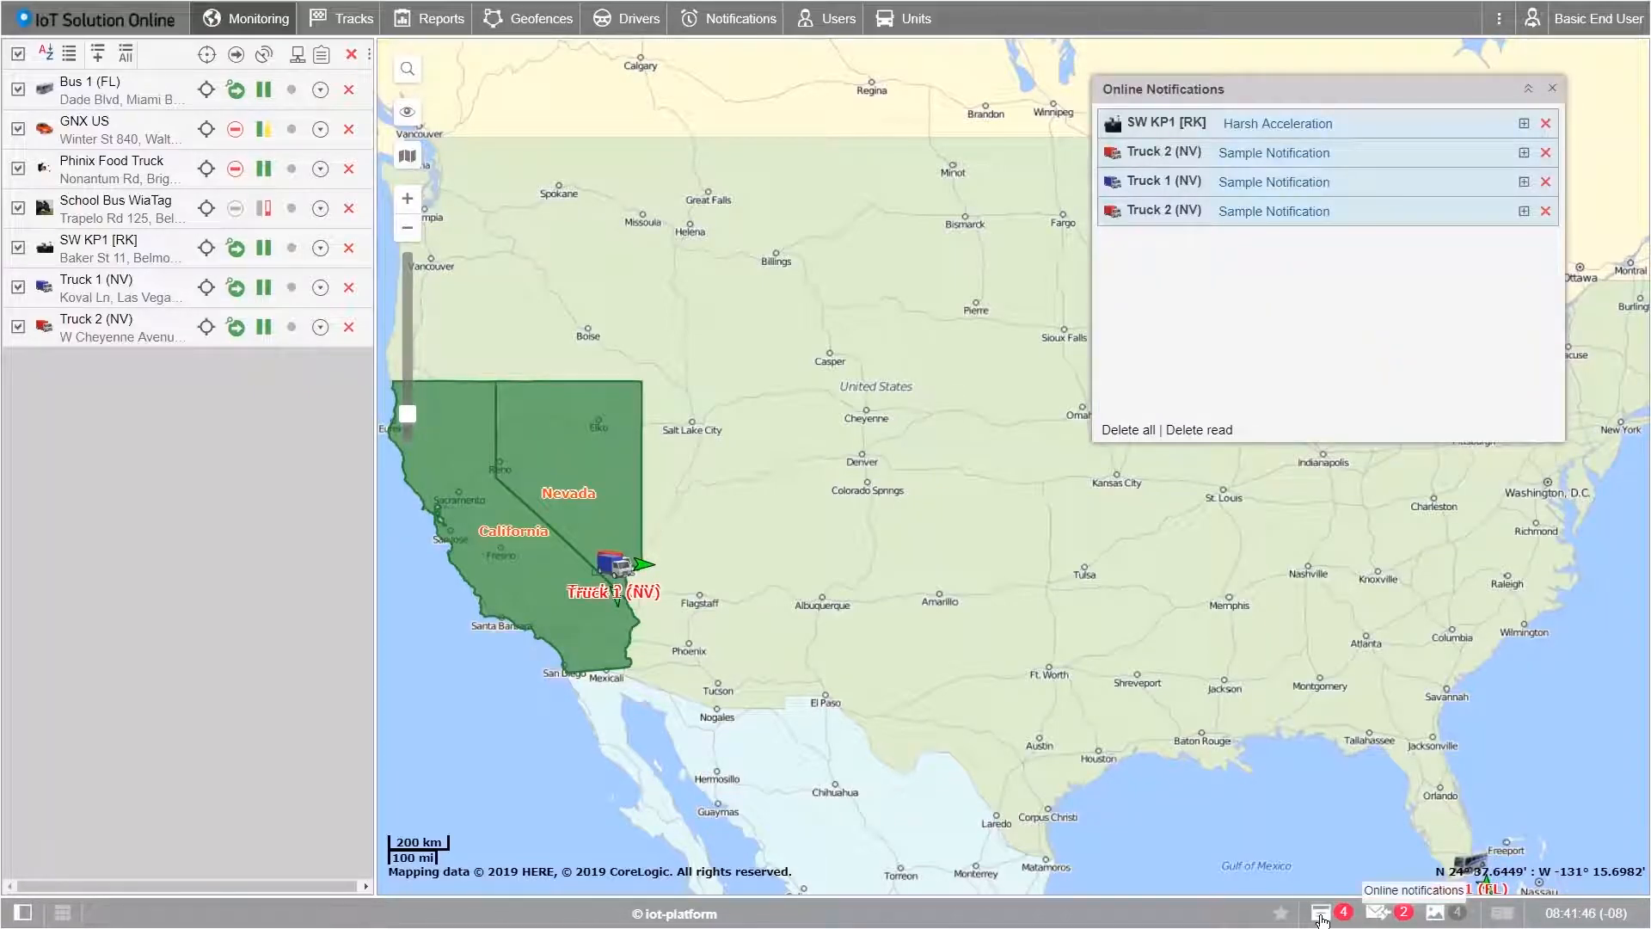
left_click(1322, 919)
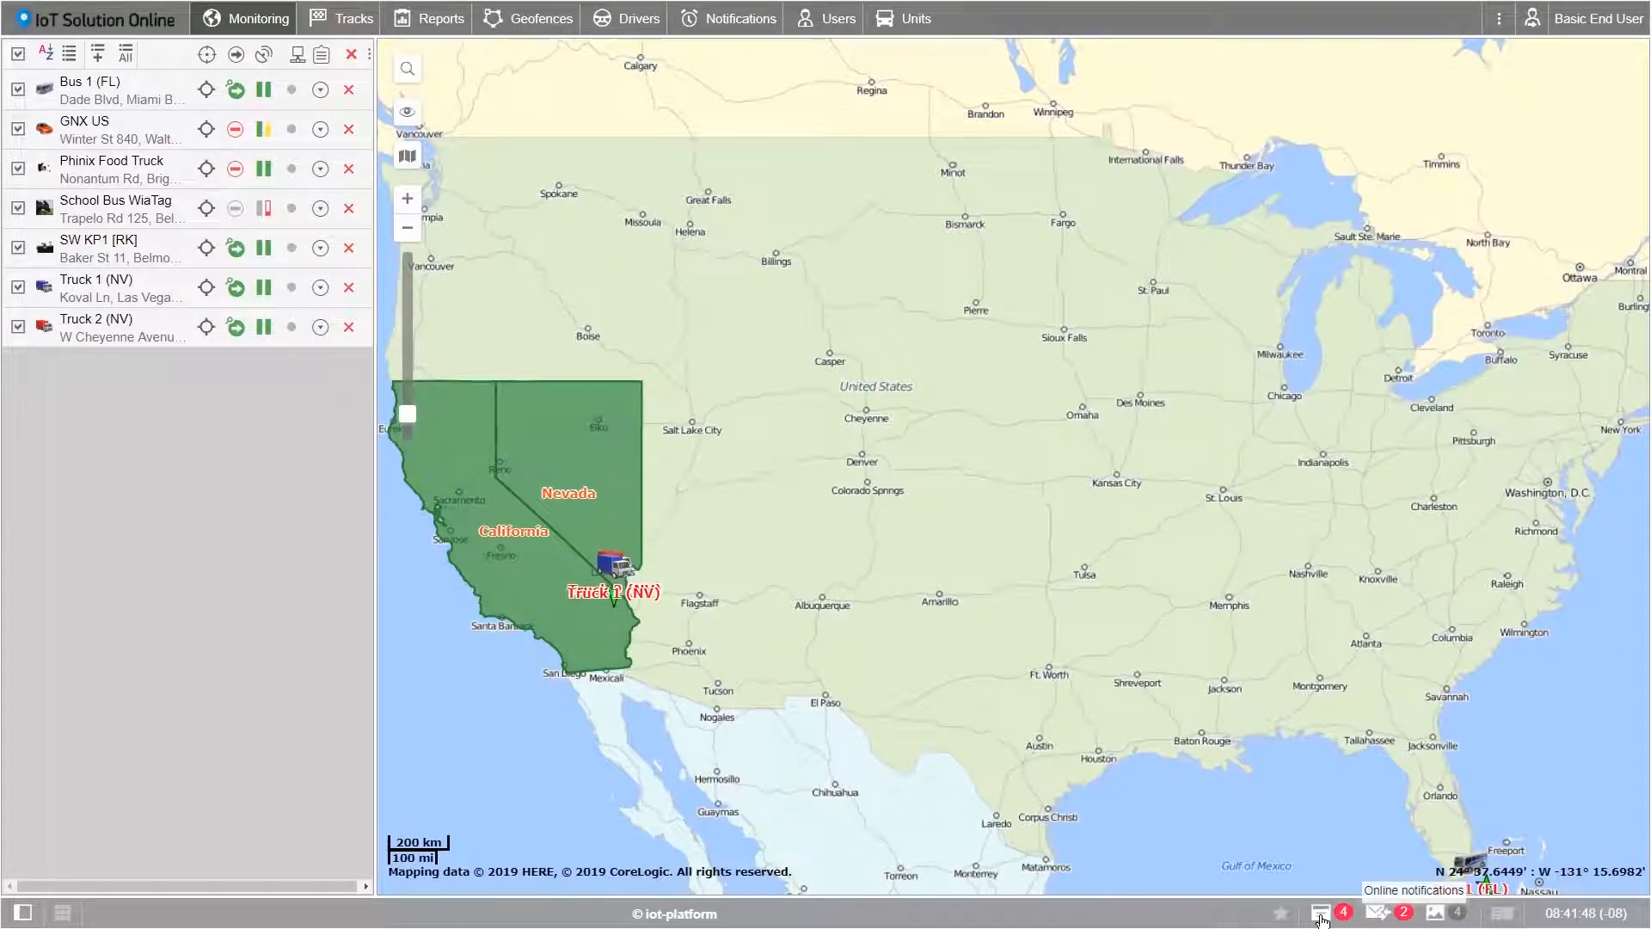
left_click(1377, 914)
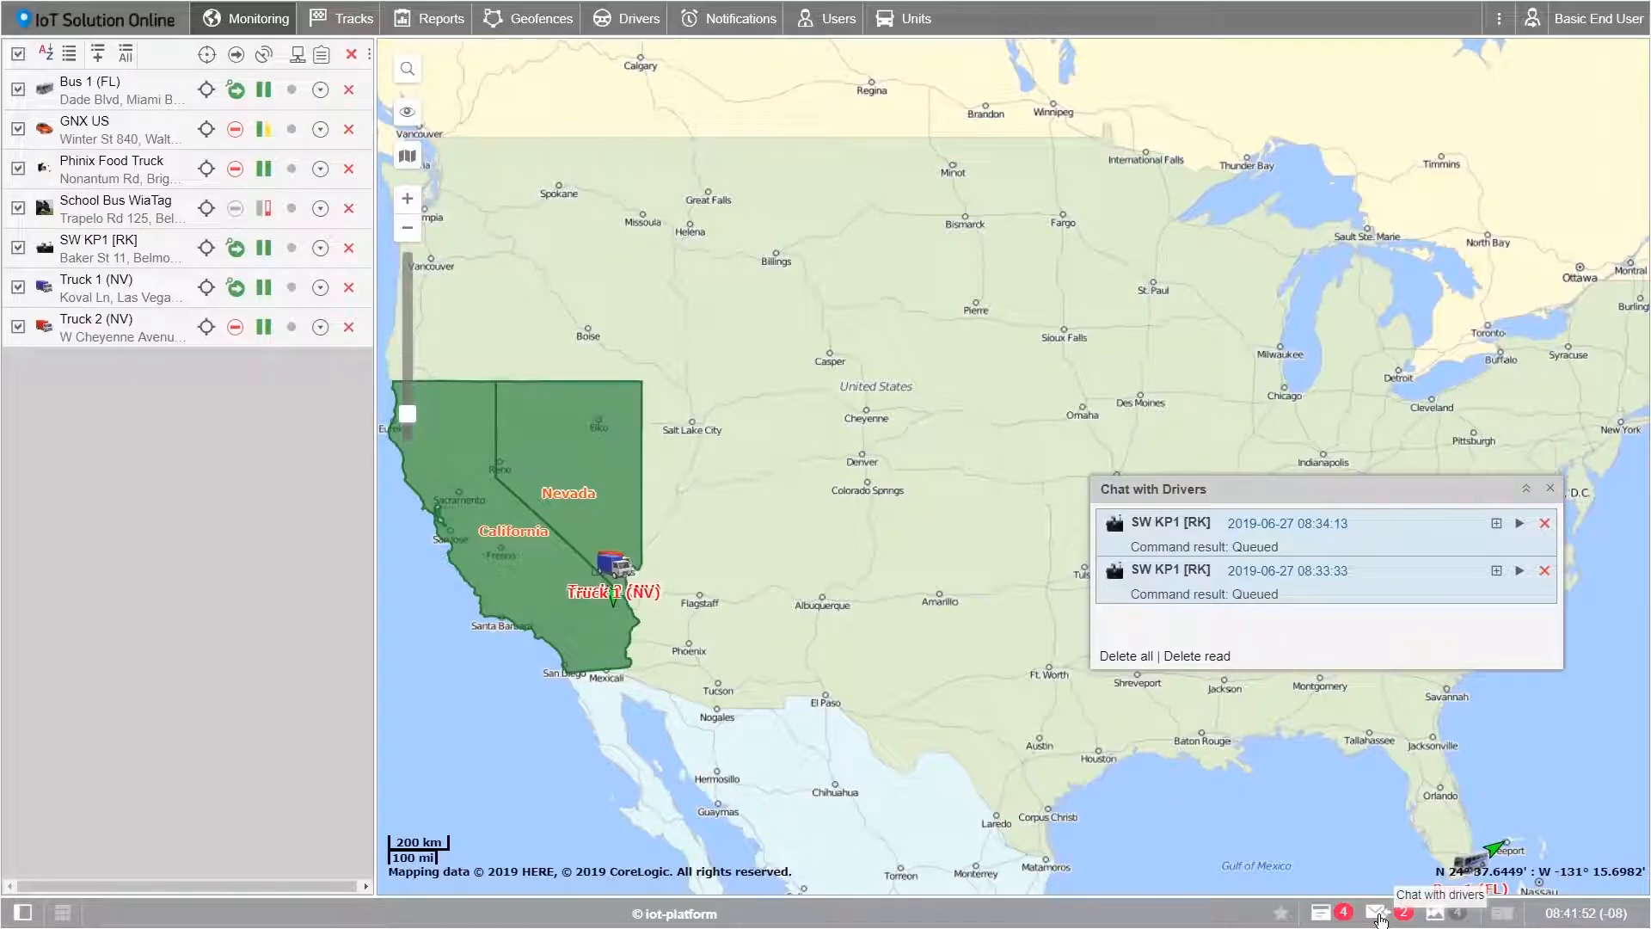
left_click(1377, 915)
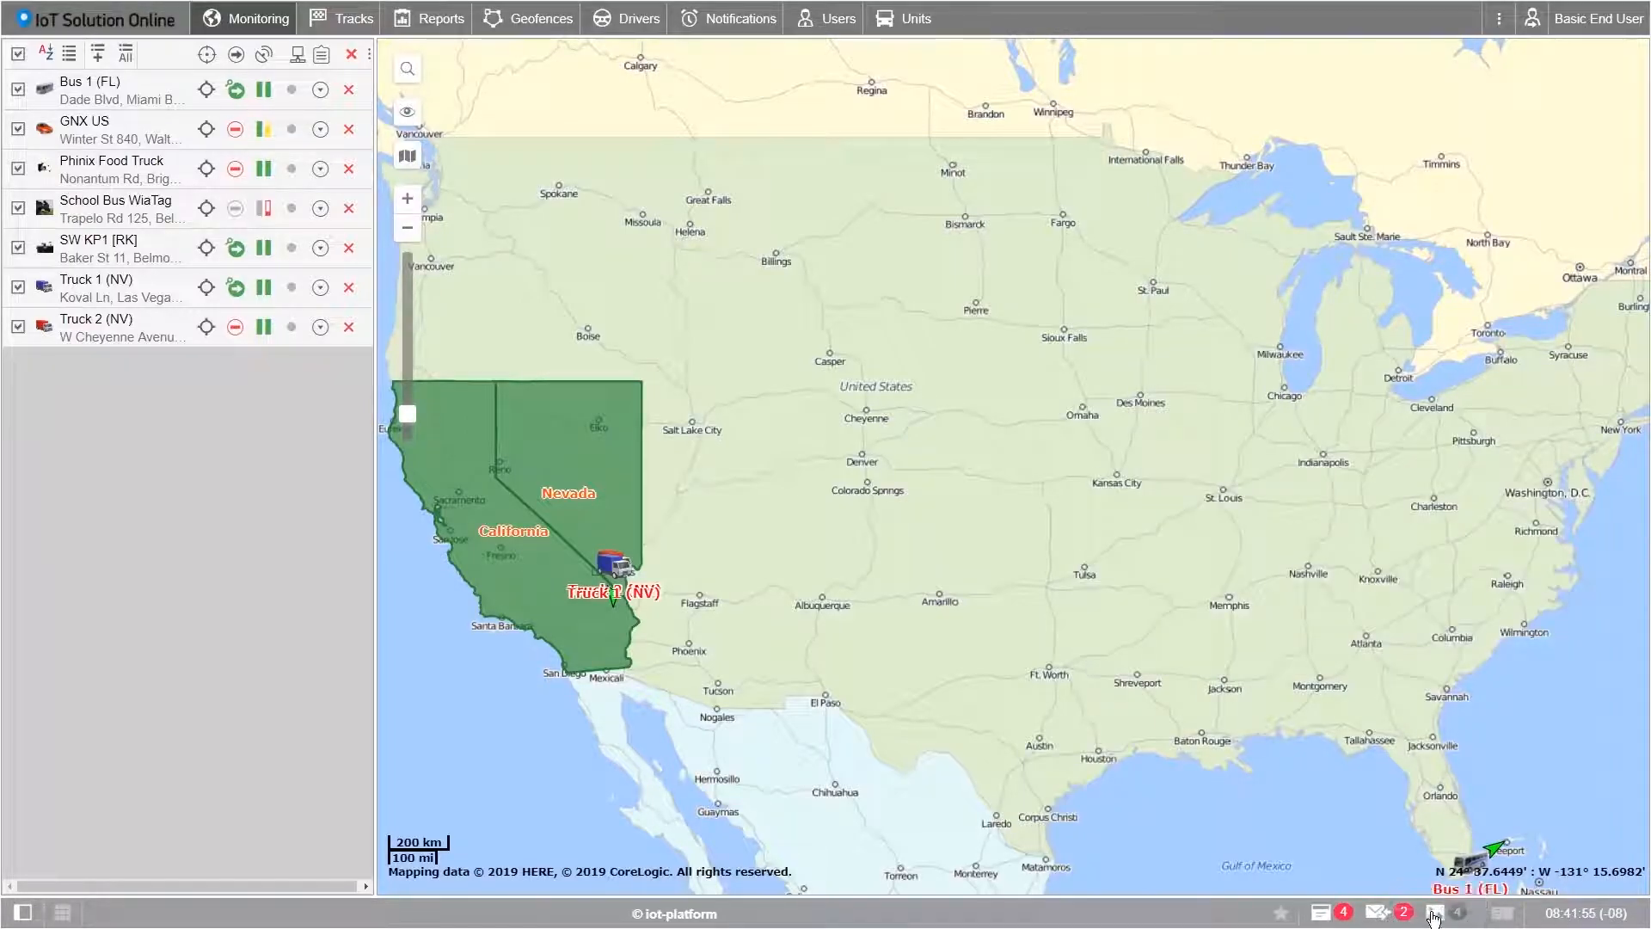
left_click(1435, 915)
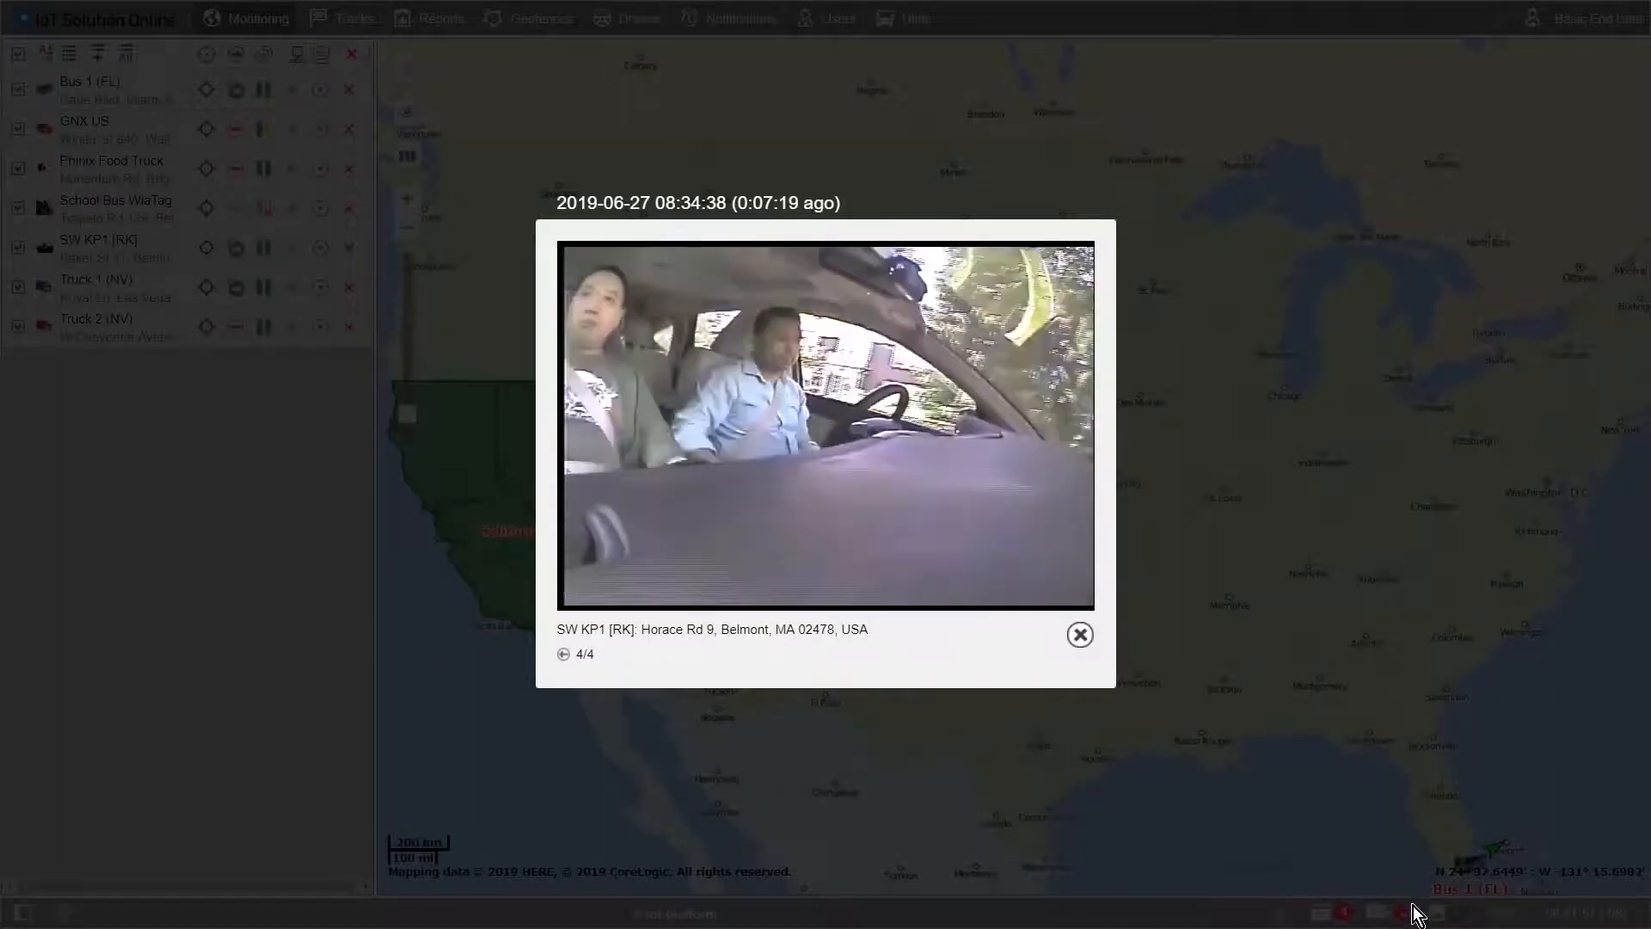
left_click(1080, 636)
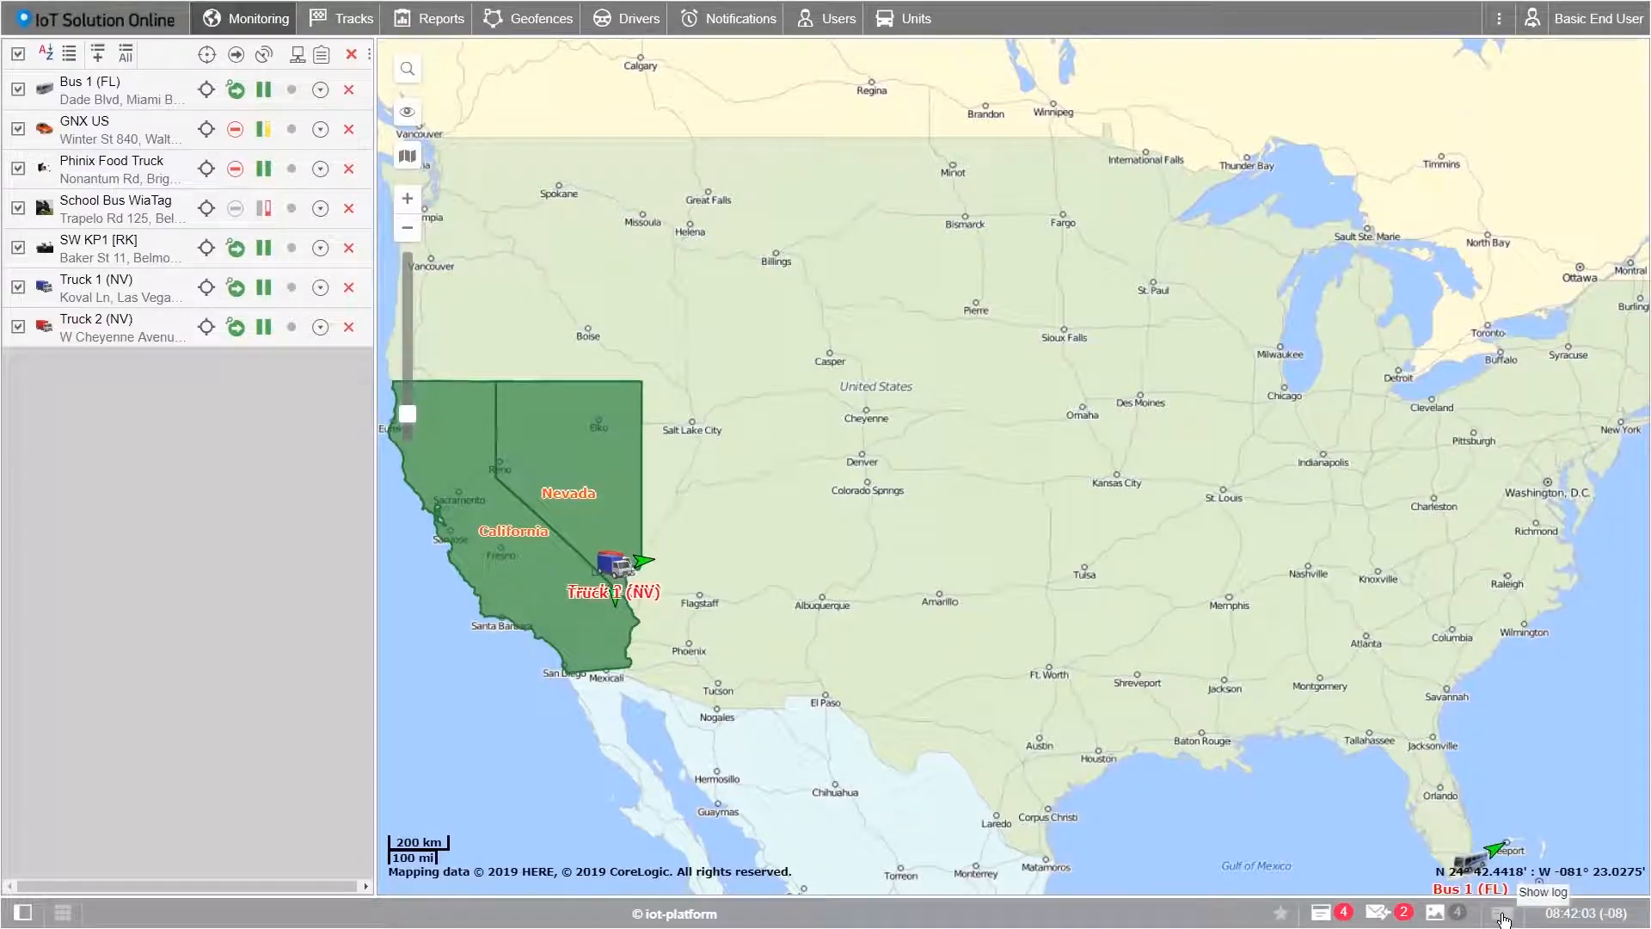
left_click(1502, 916)
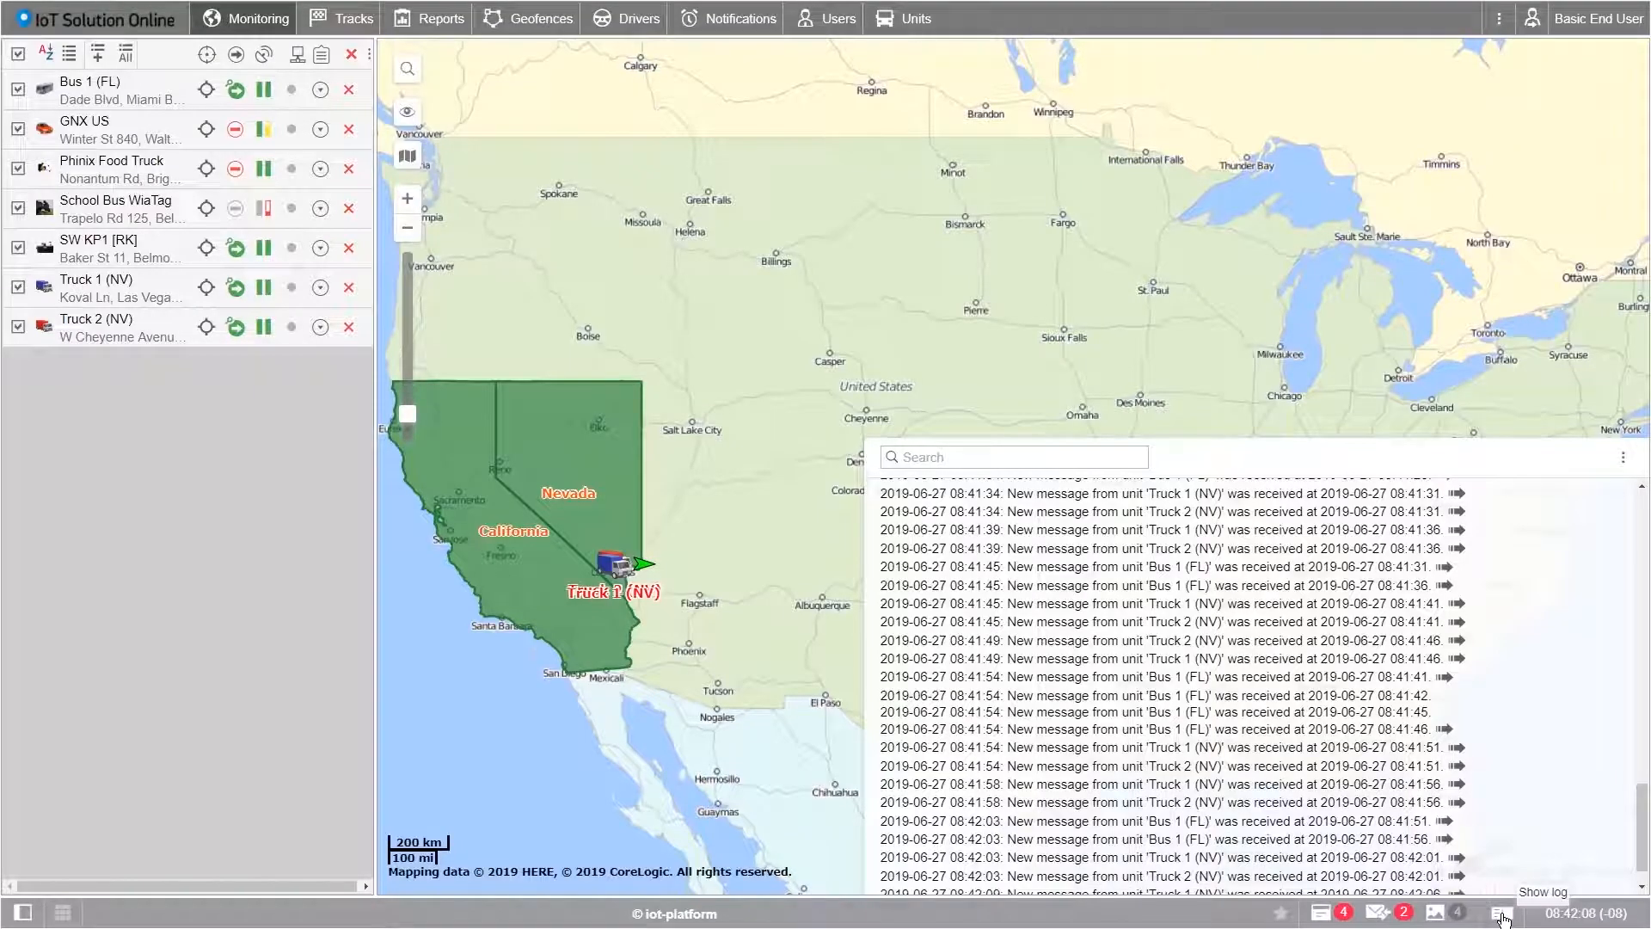
left_click(1502, 916)
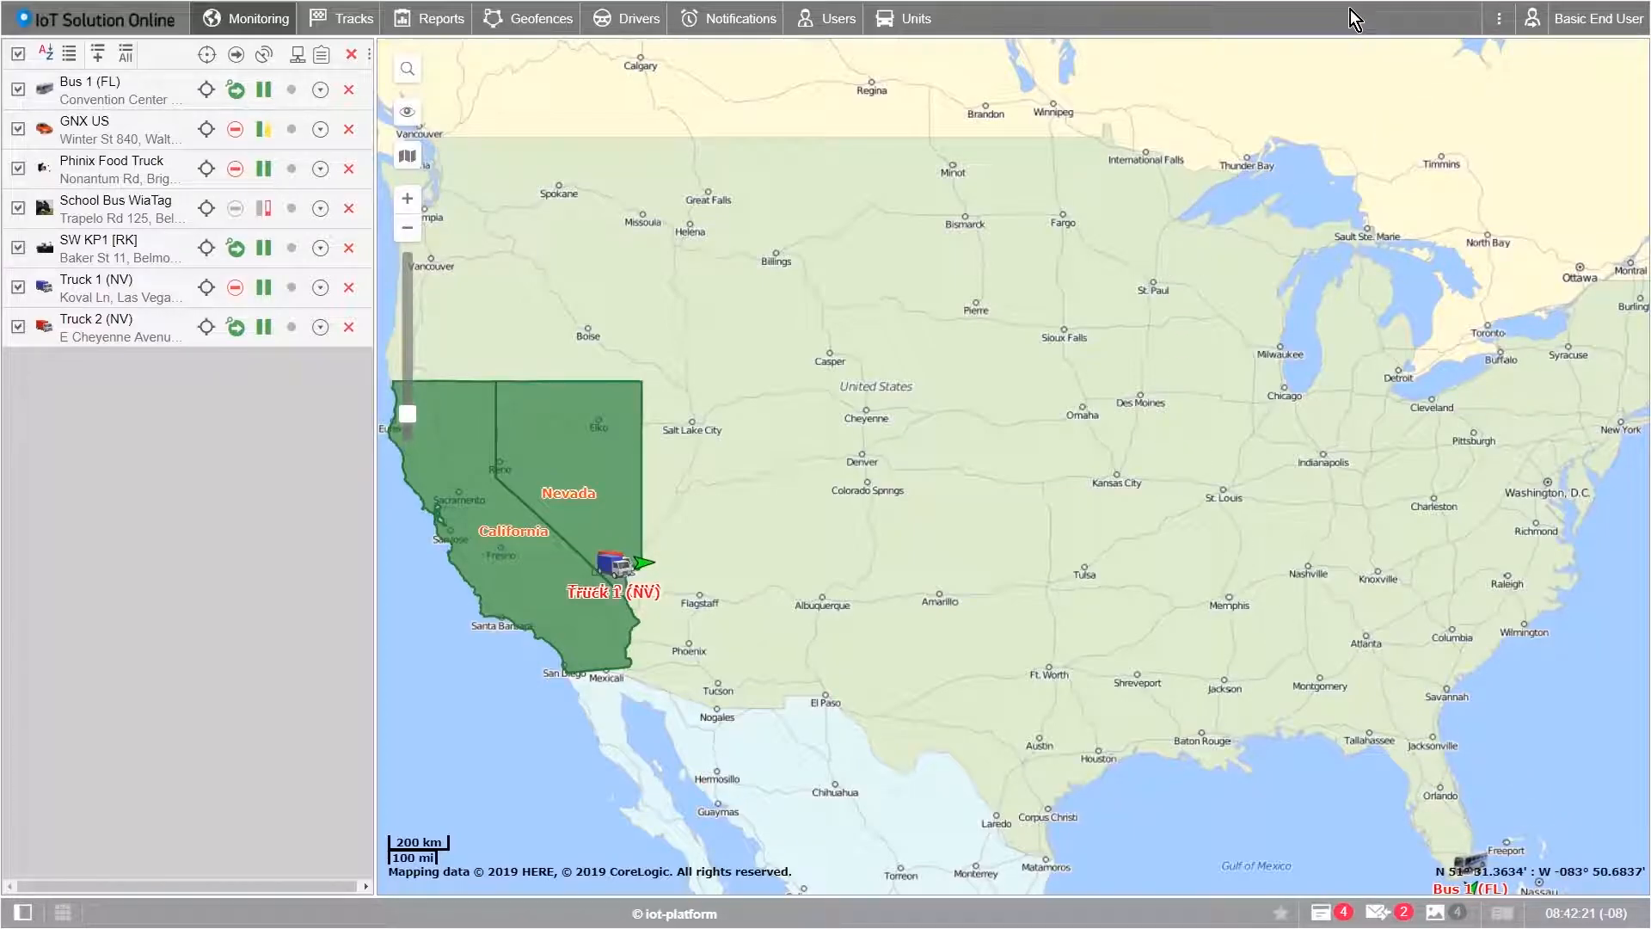
Step: In User Settings, keep English, set Central Time and the United States, Canada daylight saving rule
left_click(1605, 32)
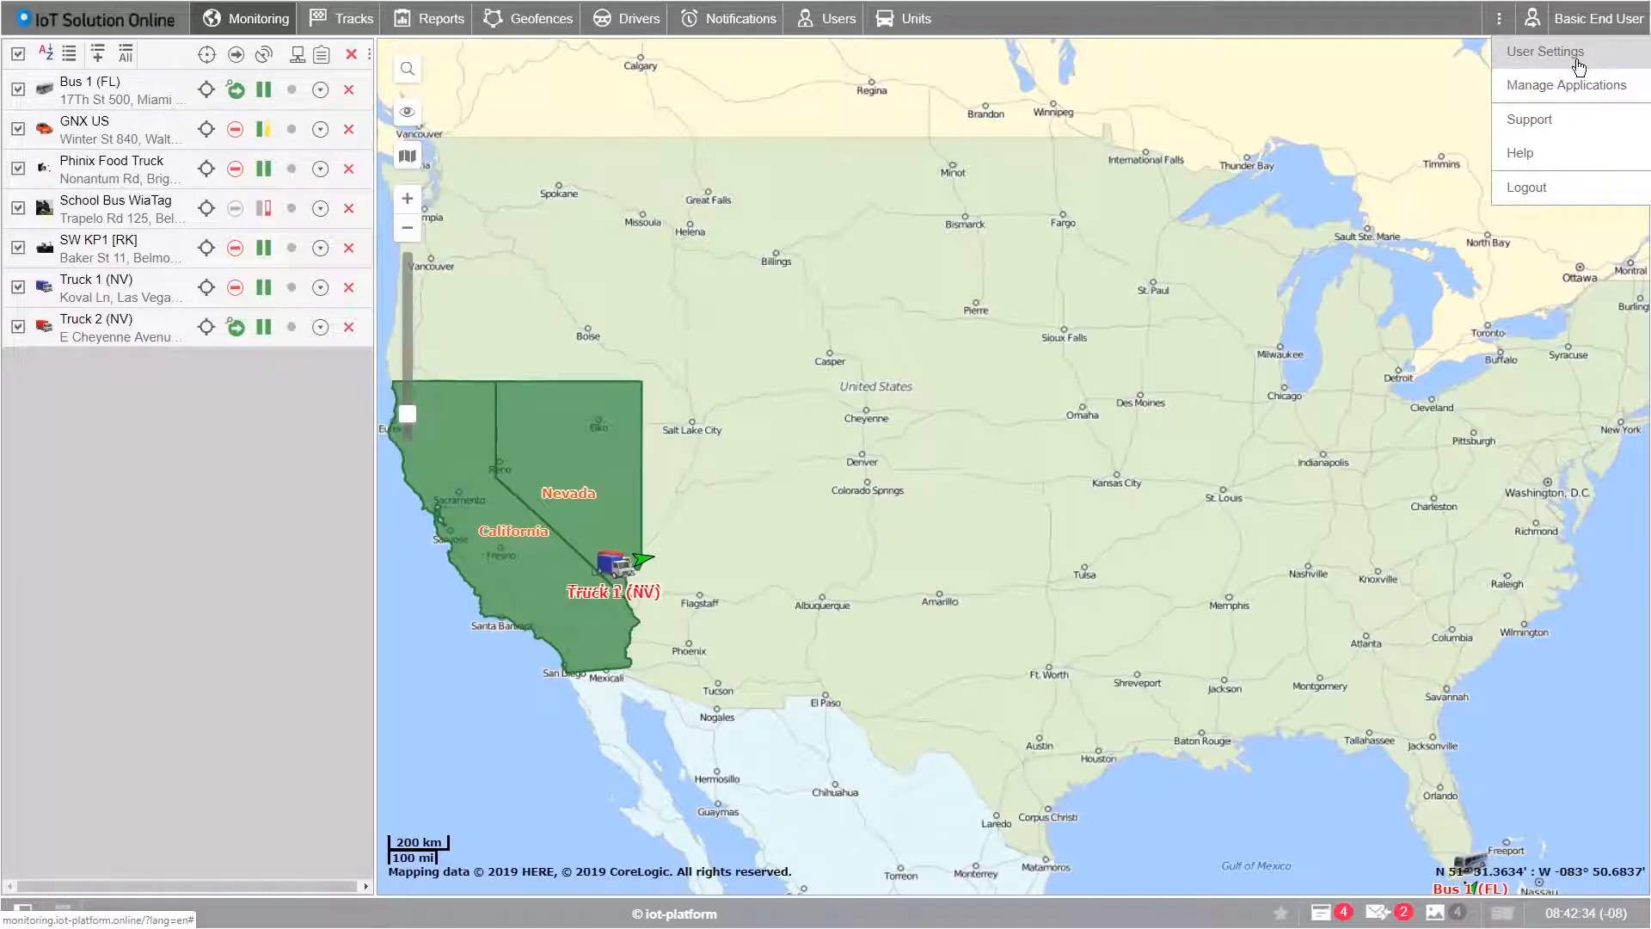
left_click(1579, 56)
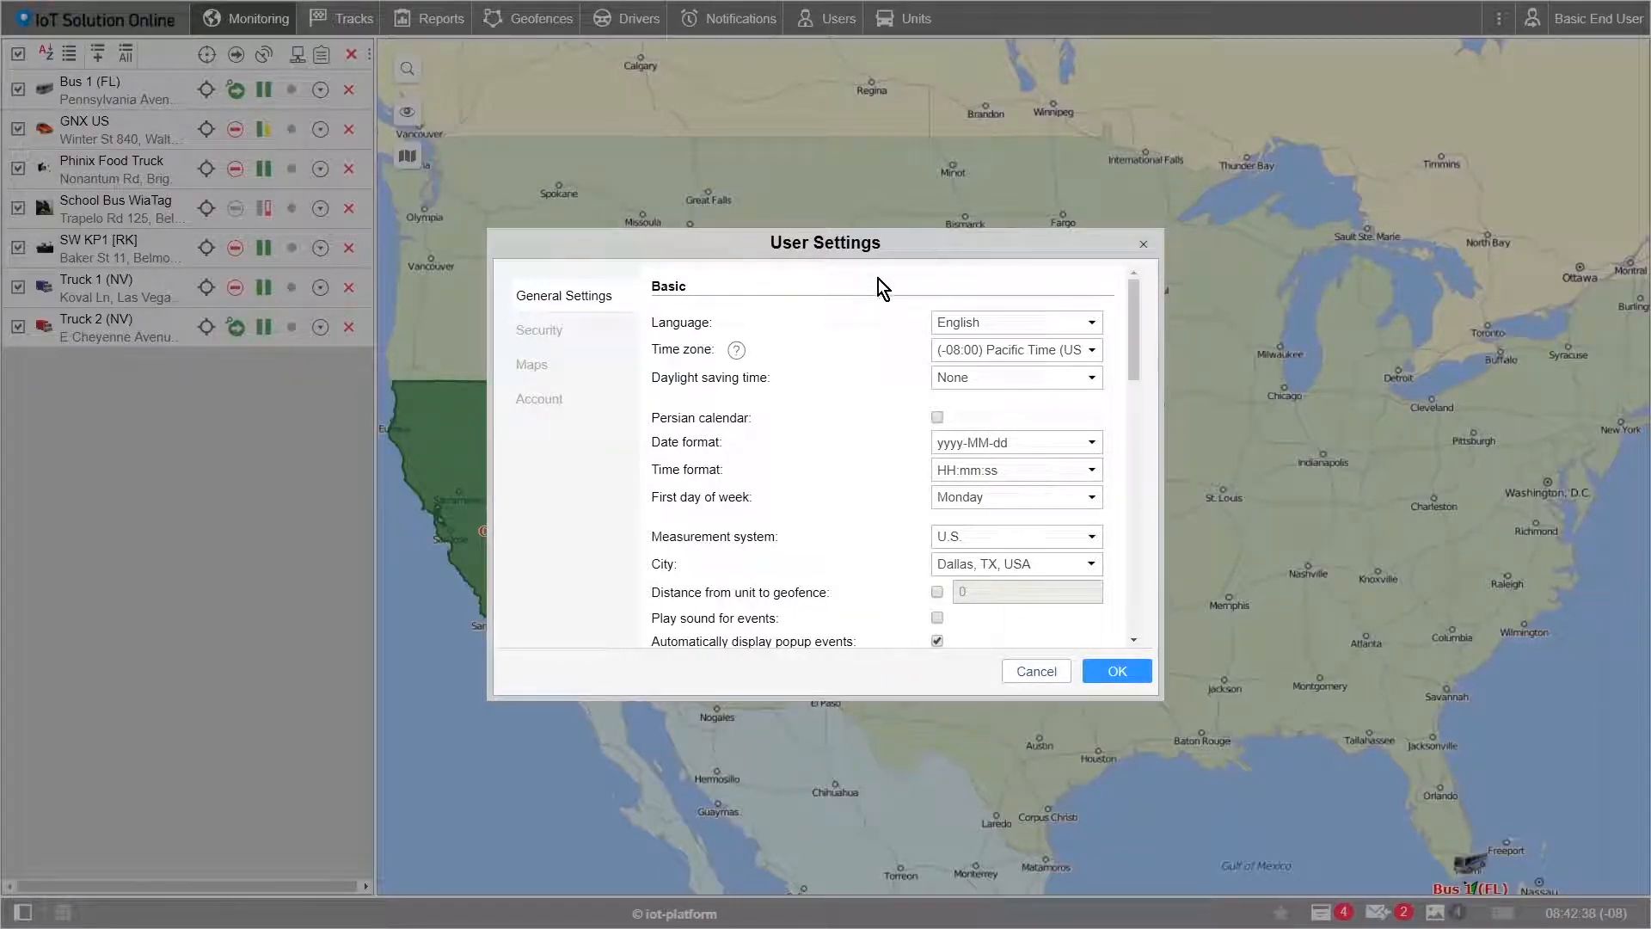
left_click(953, 322)
left_click(968, 359)
left_click(1057, 352)
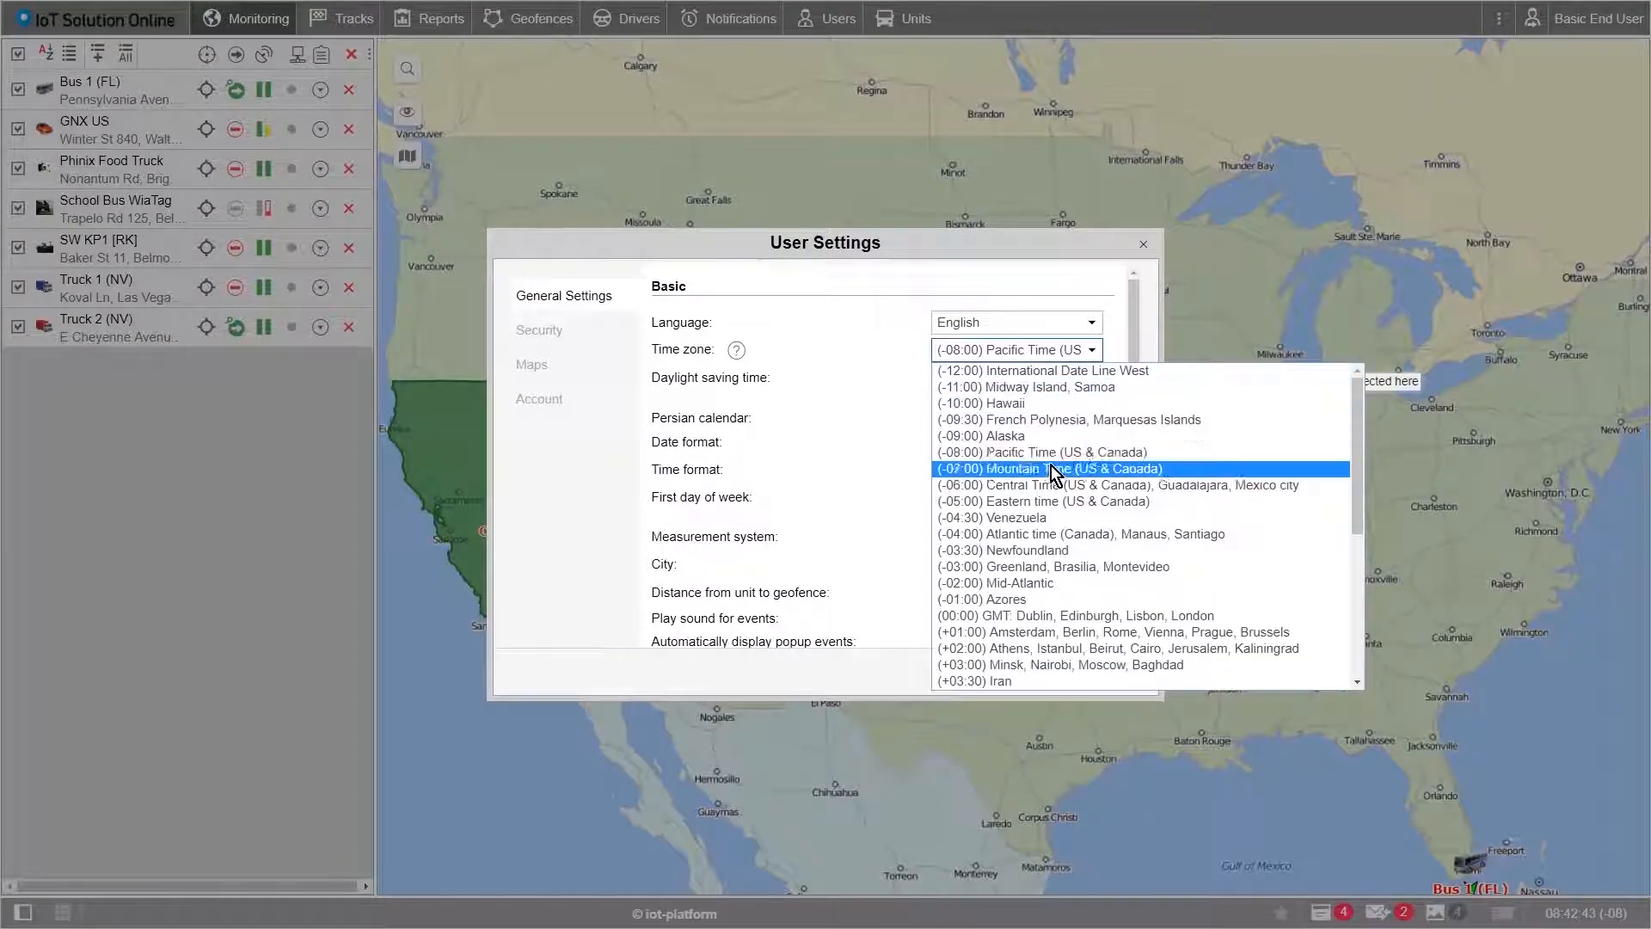
left_click(1050, 485)
left_click(1058, 386)
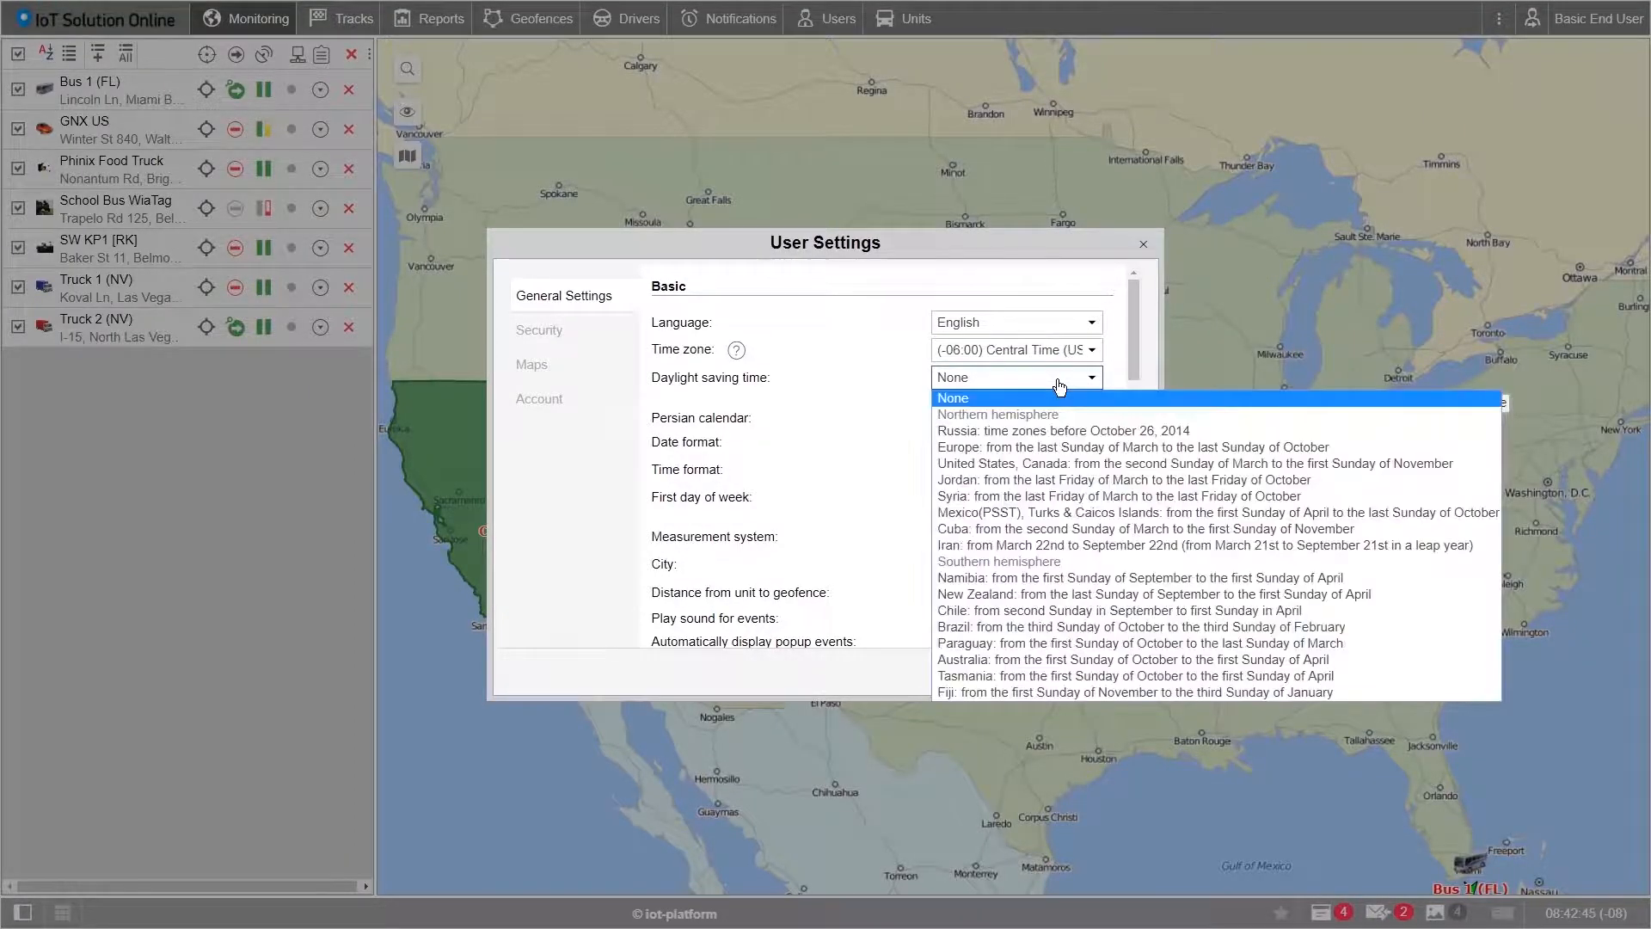
left_click(1032, 462)
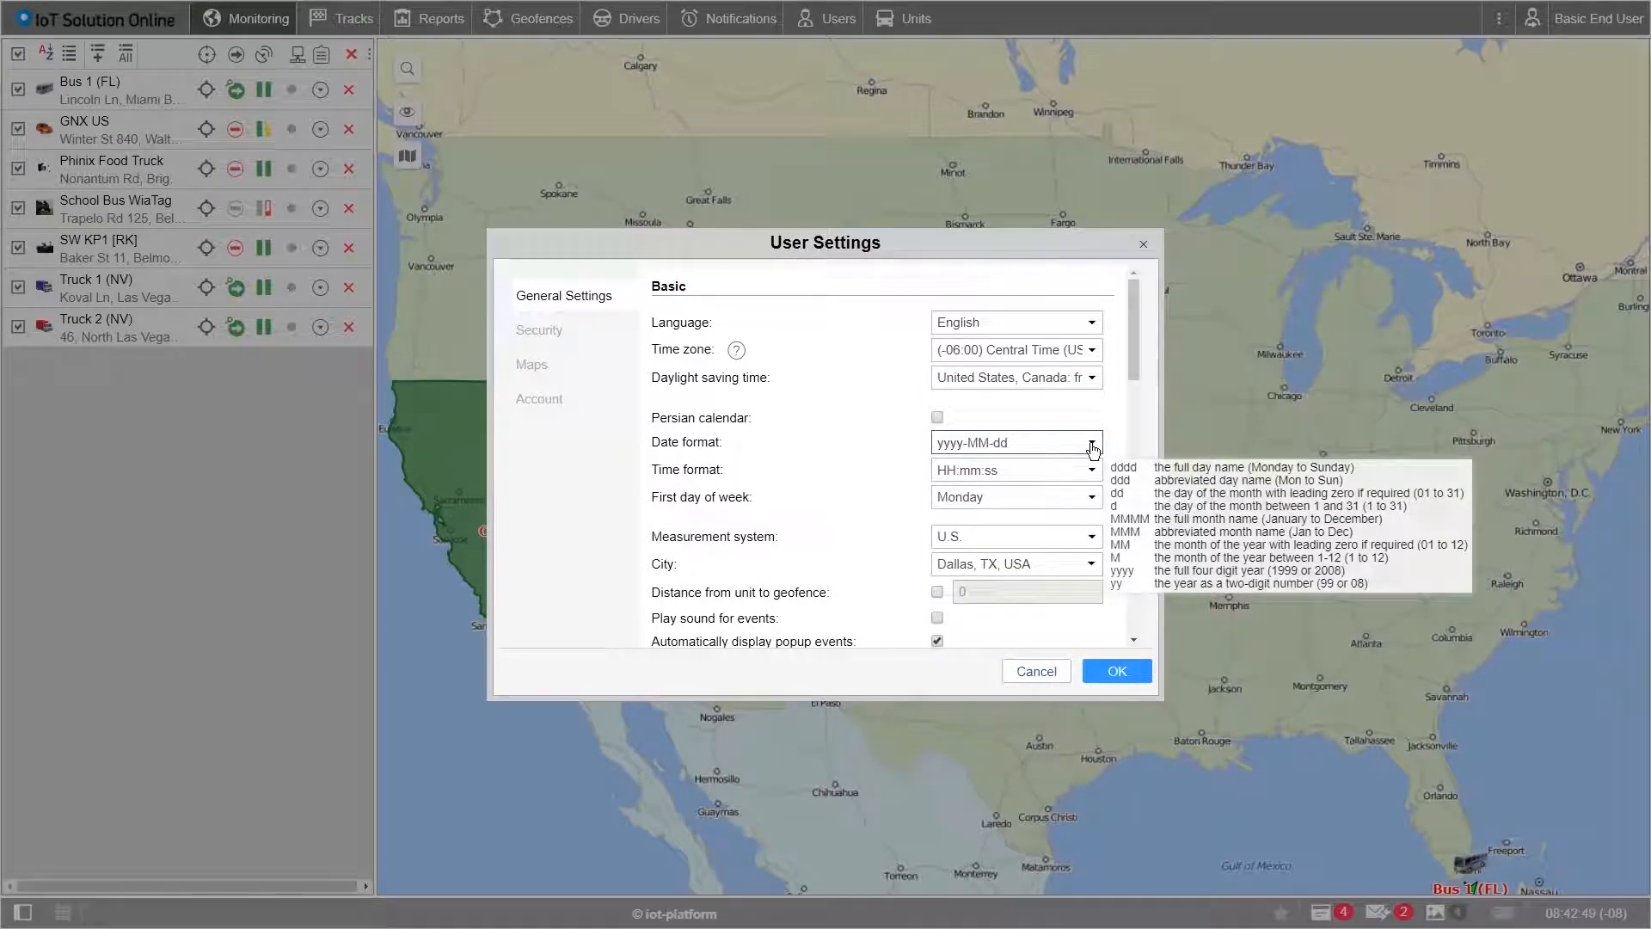
Step: Change the date format to MMM dd yyyy
left_click_drag(1064, 442, 931, 442)
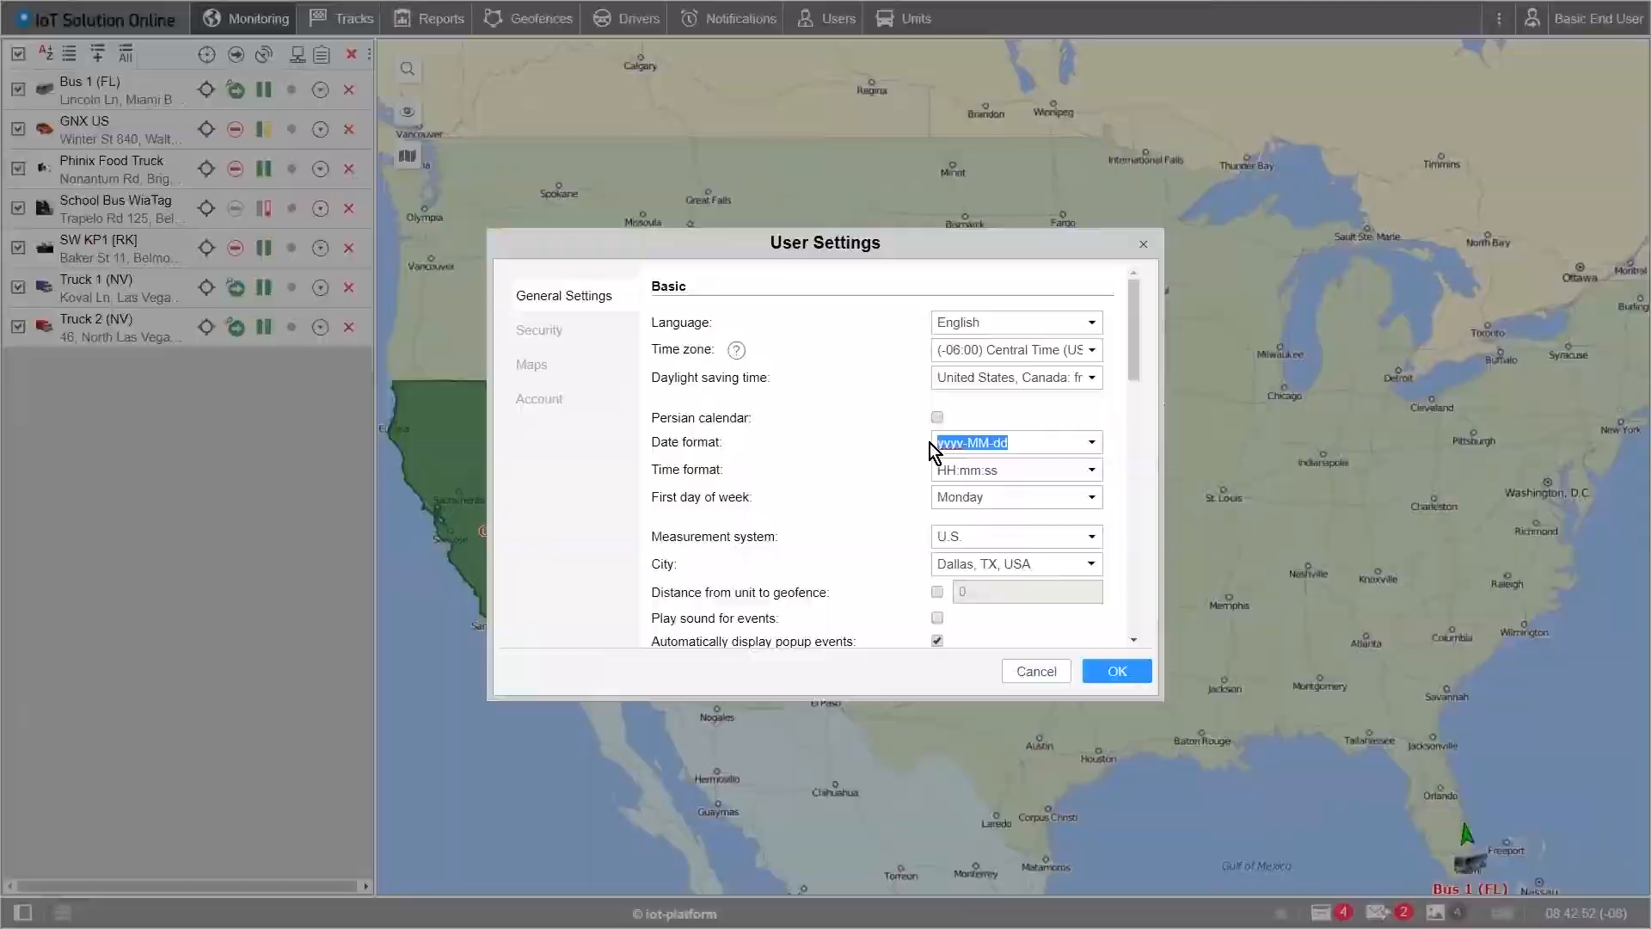
key("BackSpace")
type("MMM ")
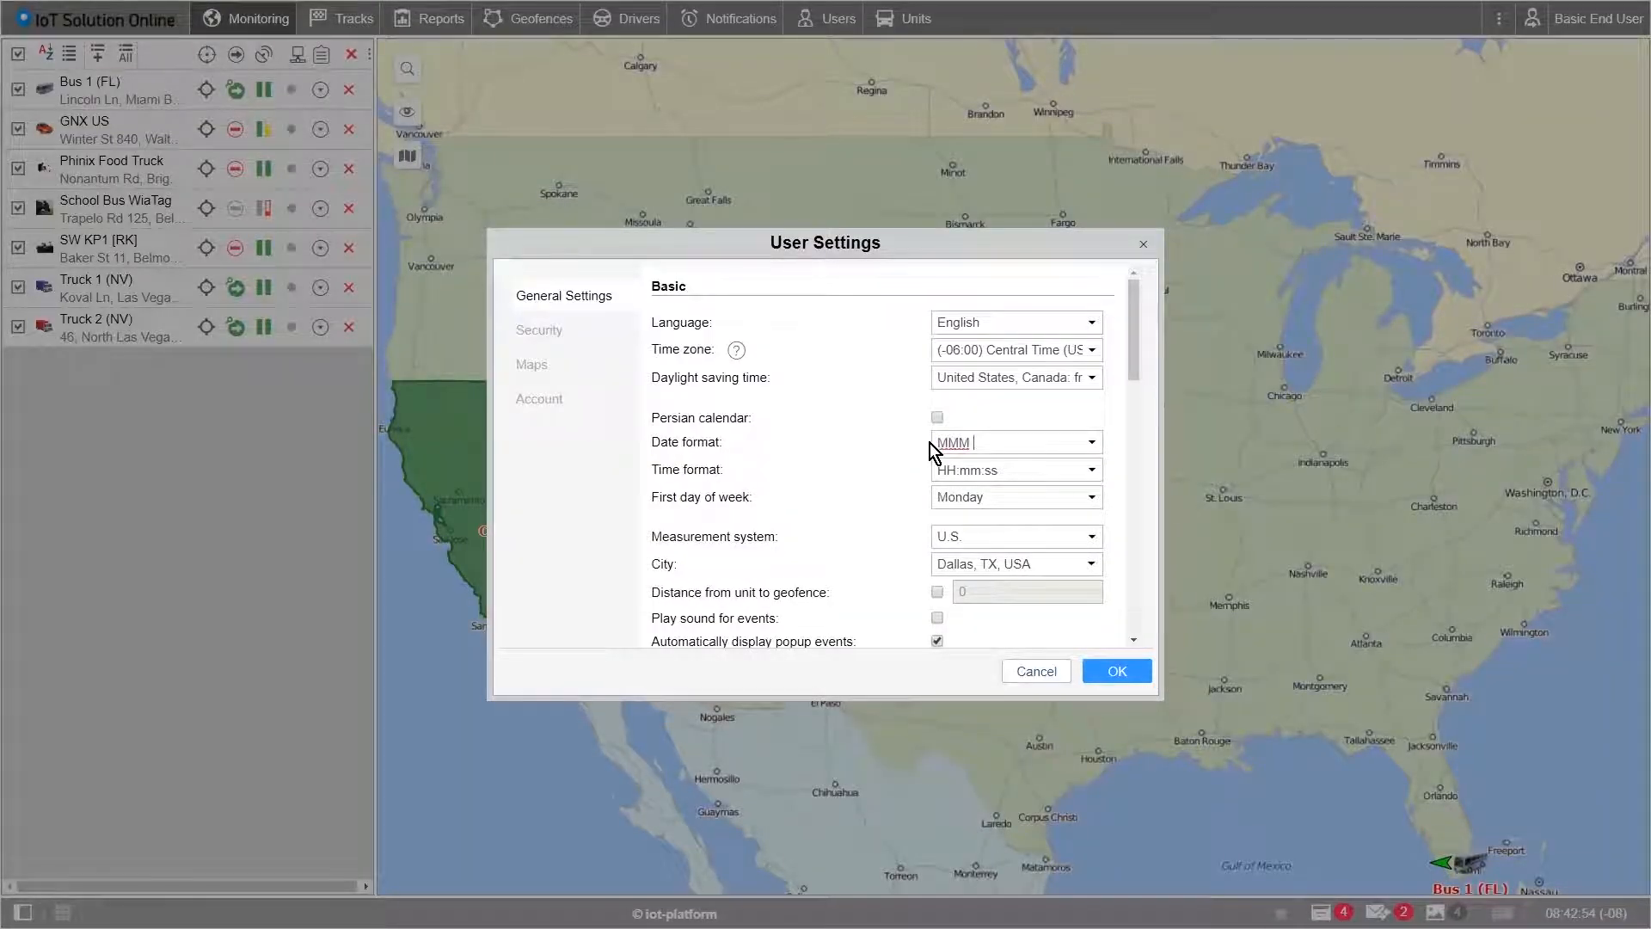
type("dd yyyy")
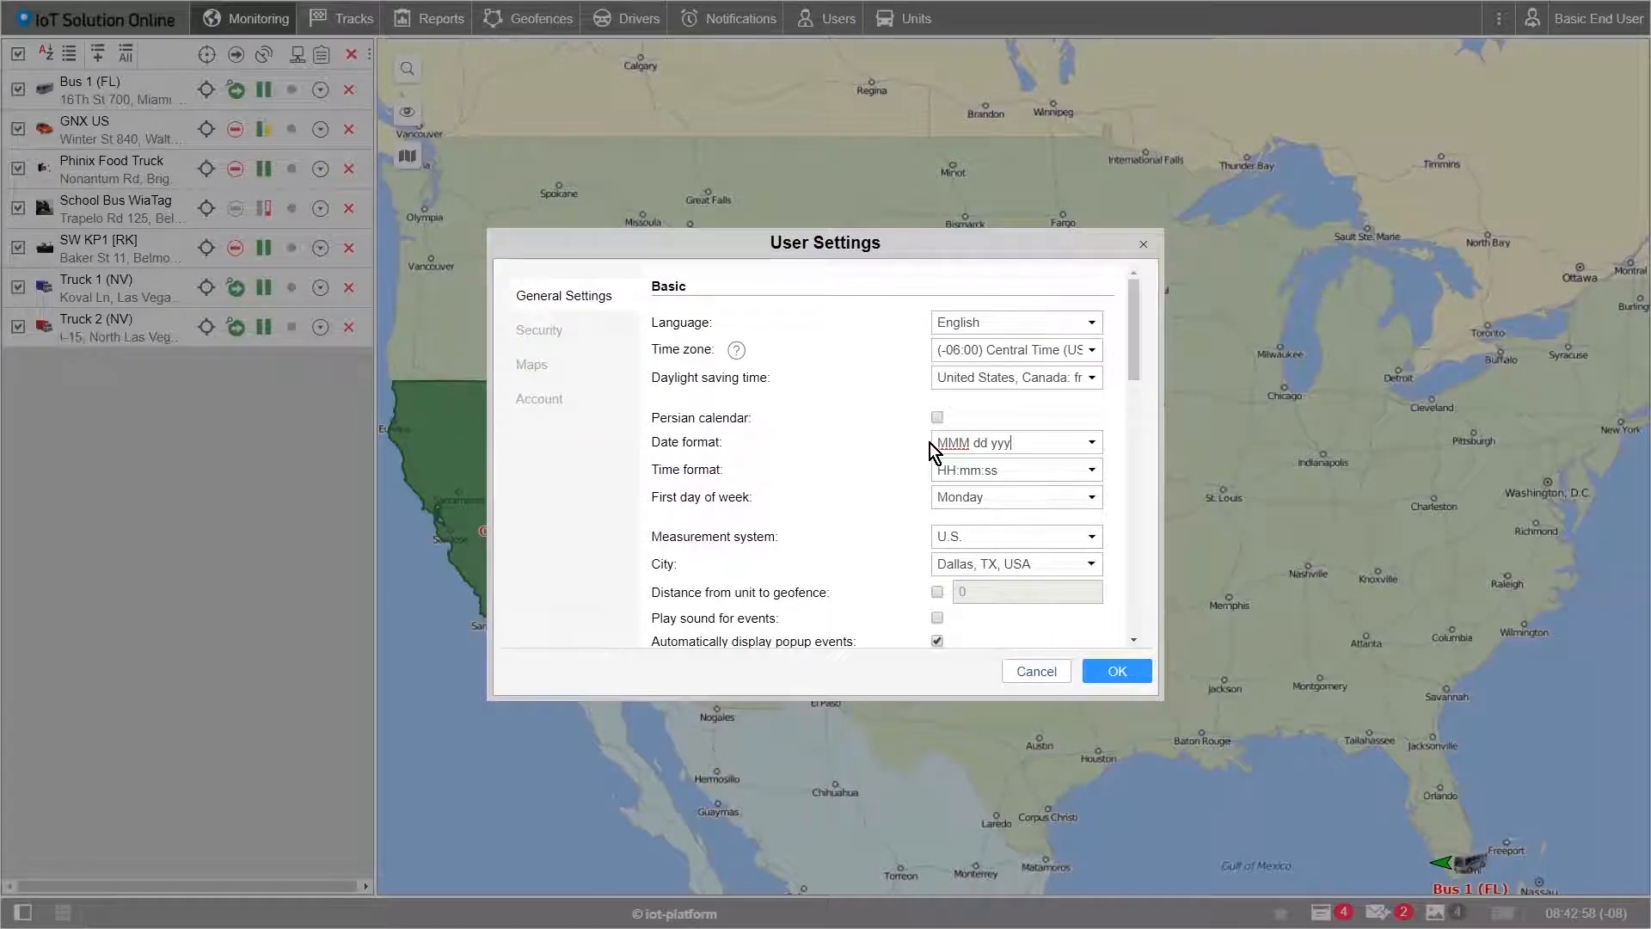
mouse_move(1063, 442)
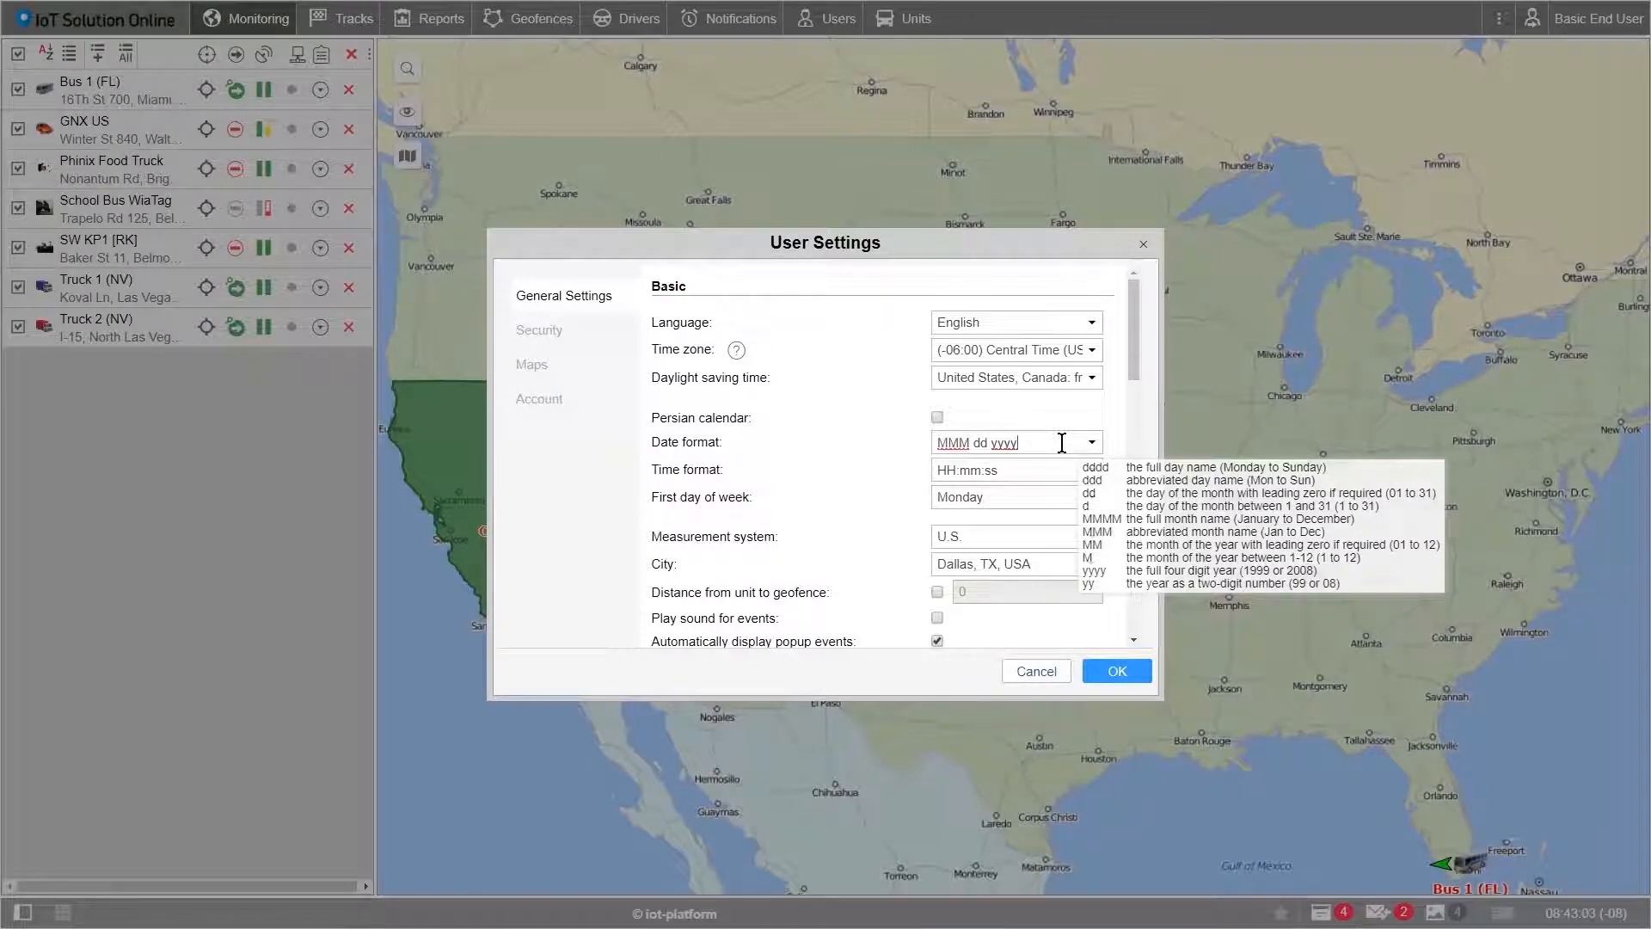
left_click(1091, 442)
left_click(1091, 442)
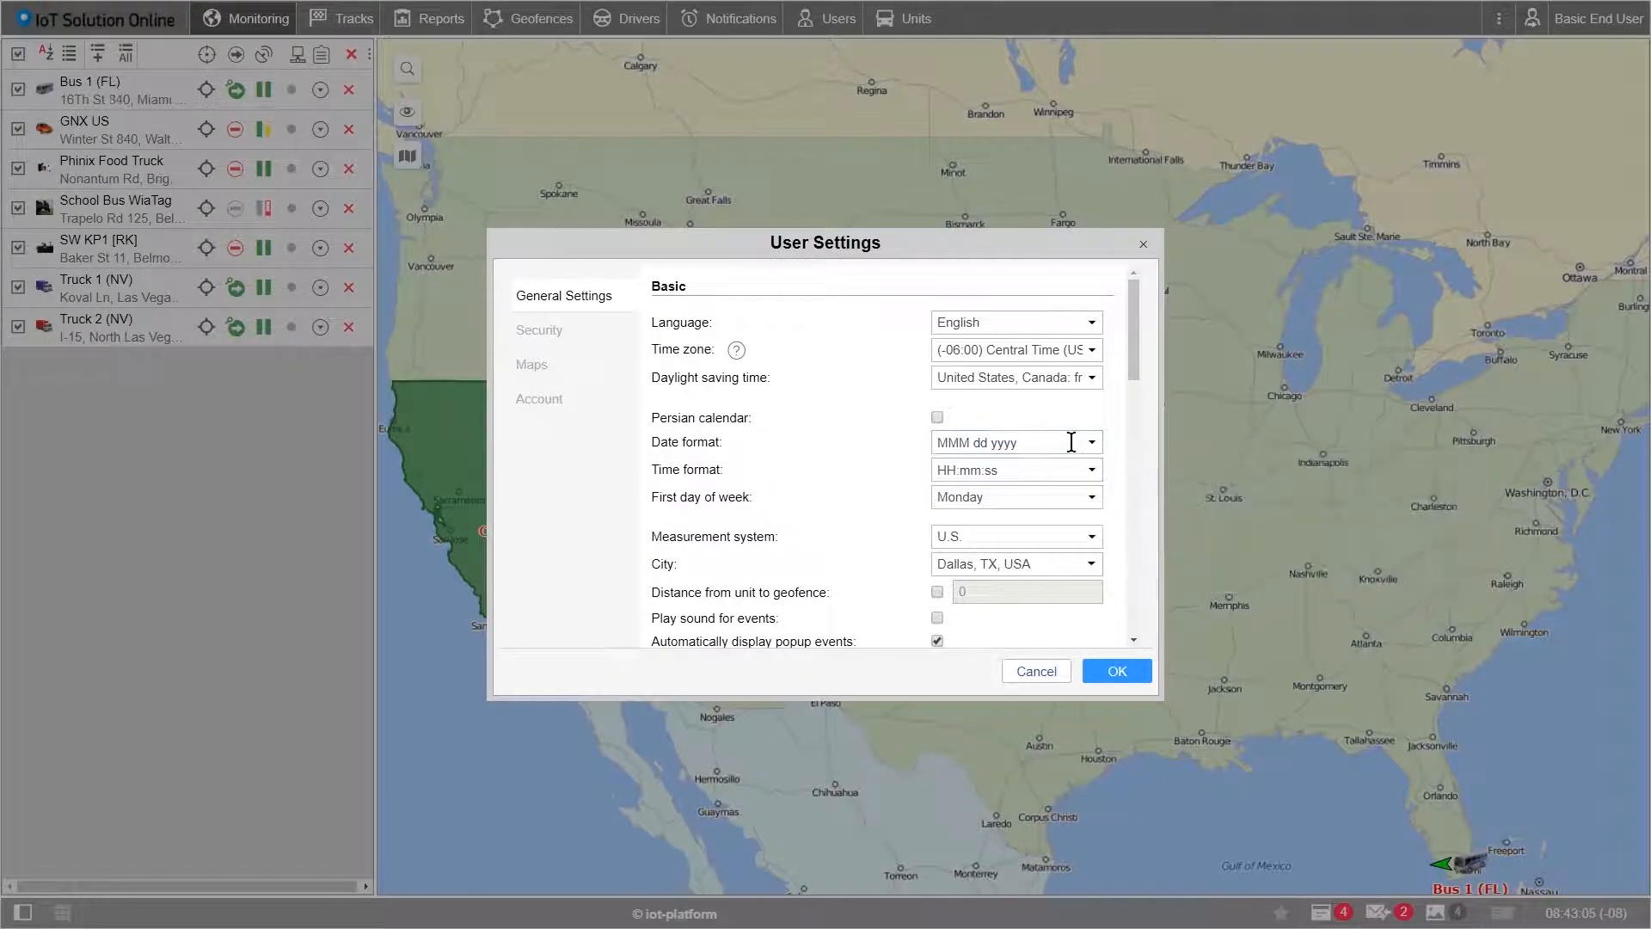
mouse_move(1071, 442)
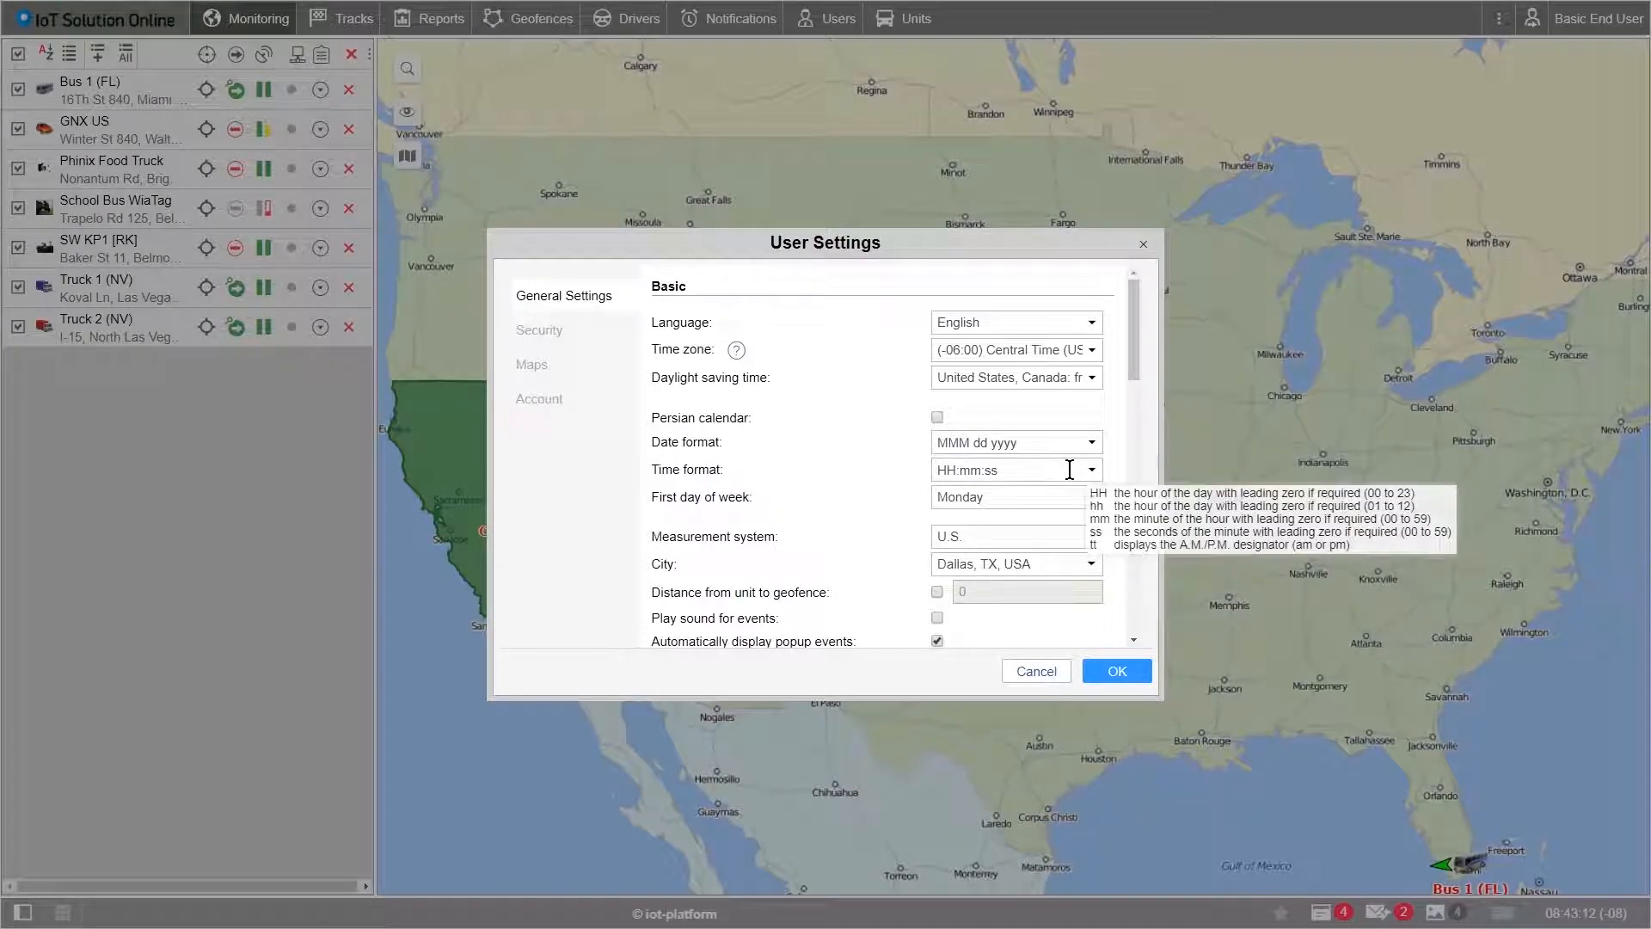
Step: Use 12-hour AM/PM time and start the week on Sunday
left_click(1091, 471)
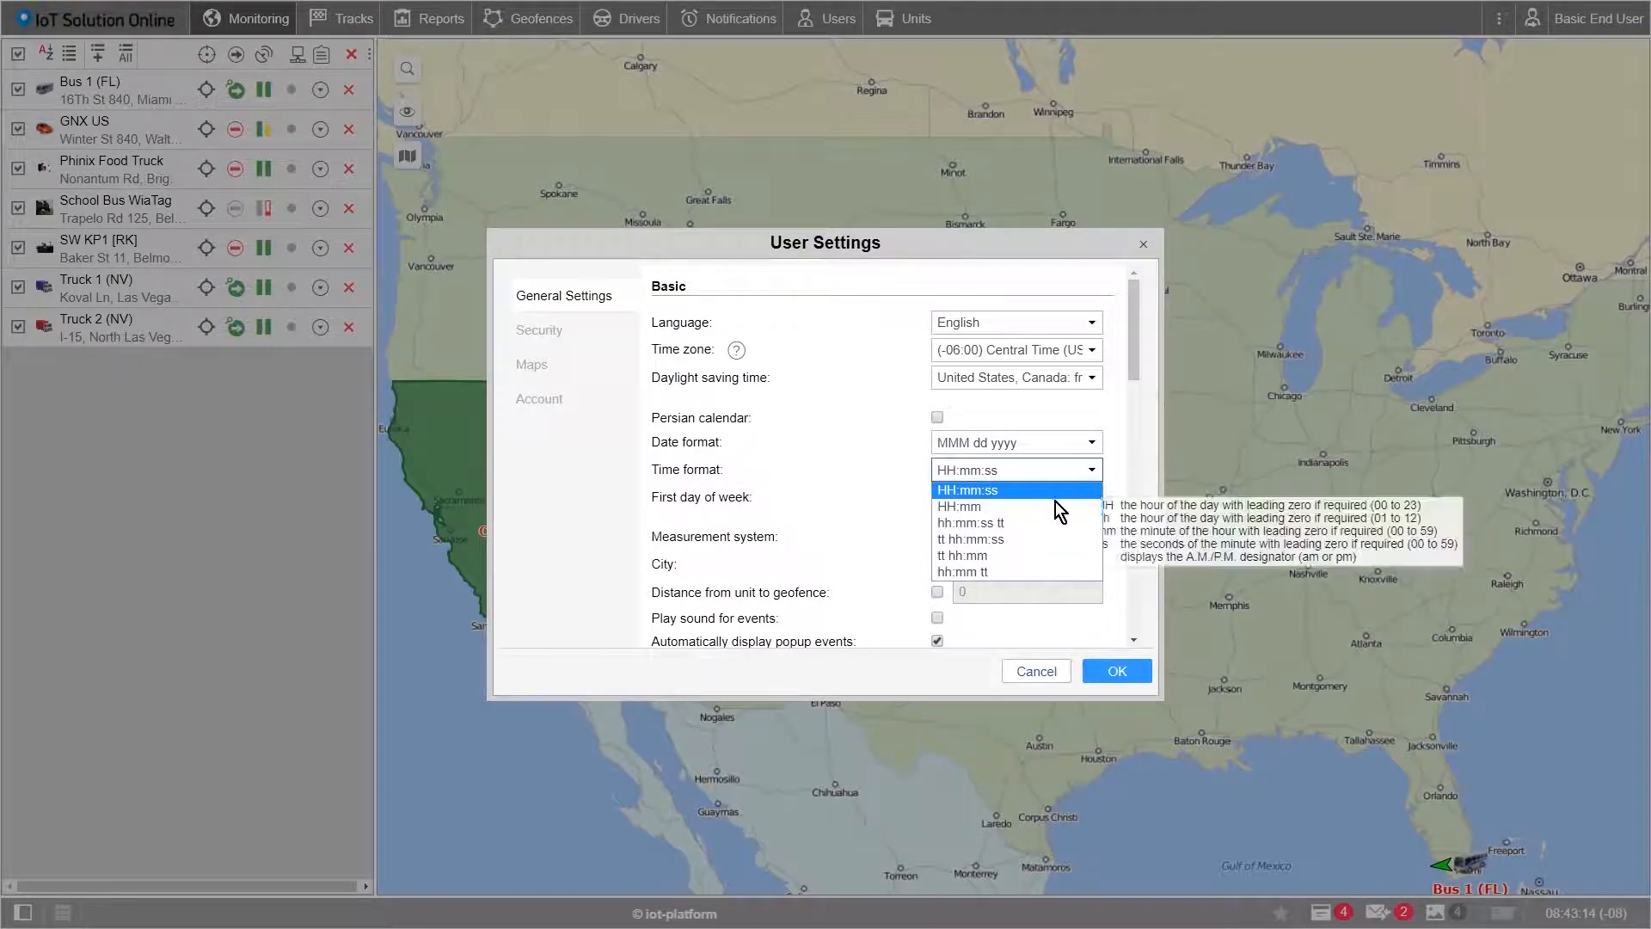
left_click(999, 528)
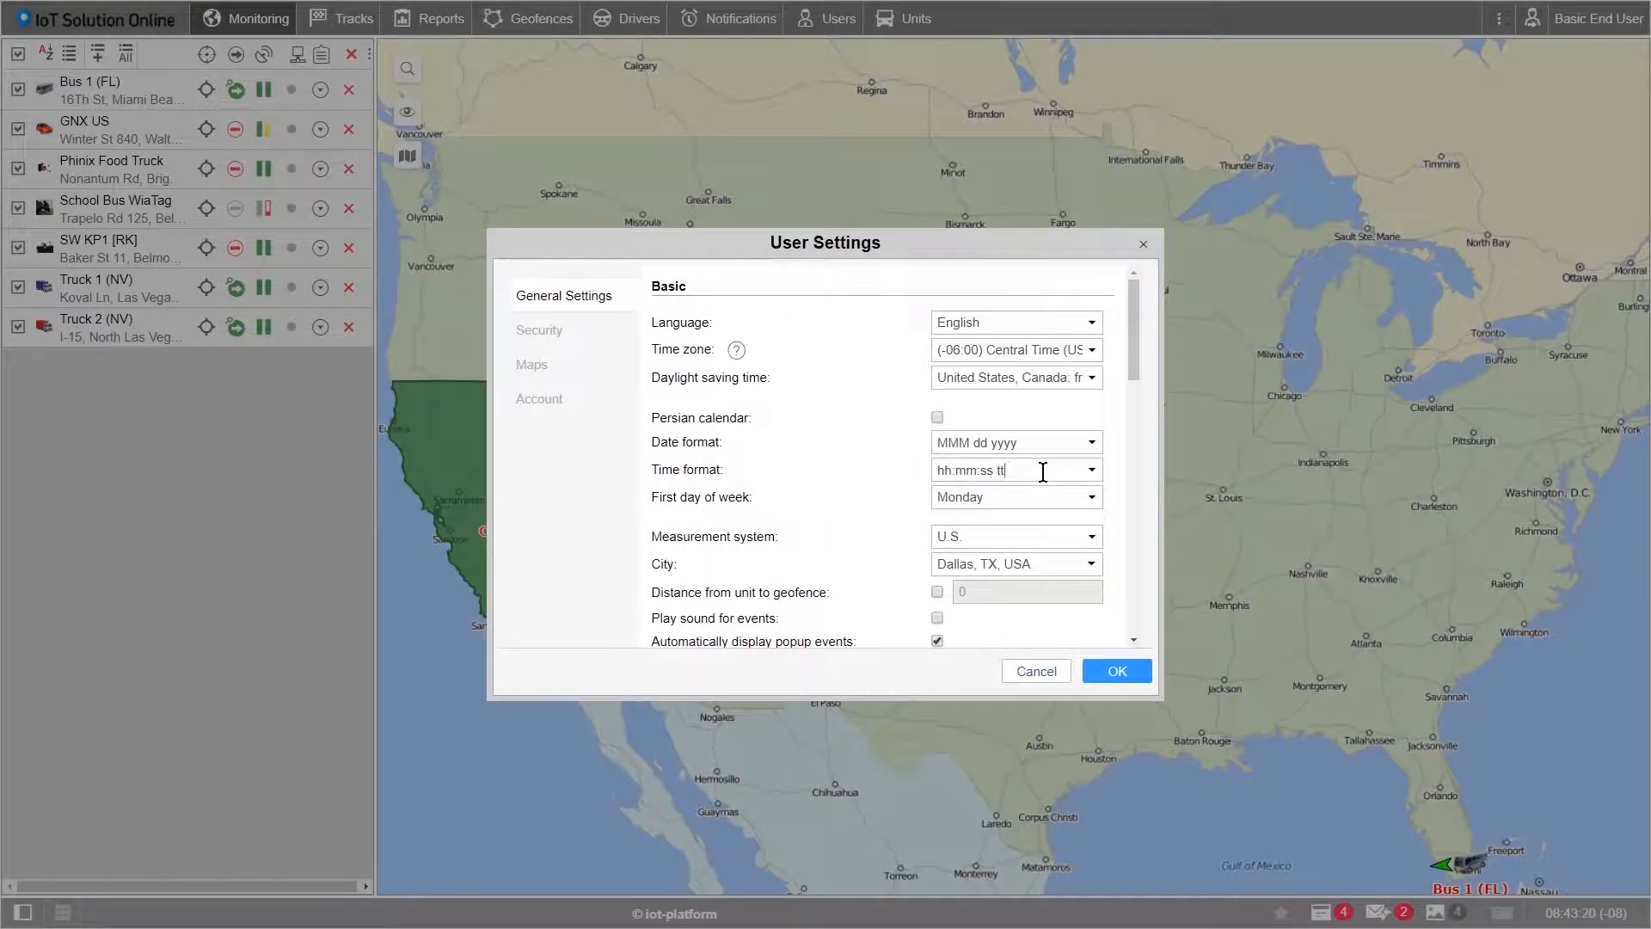
left_click(1074, 472)
left_click(1075, 499)
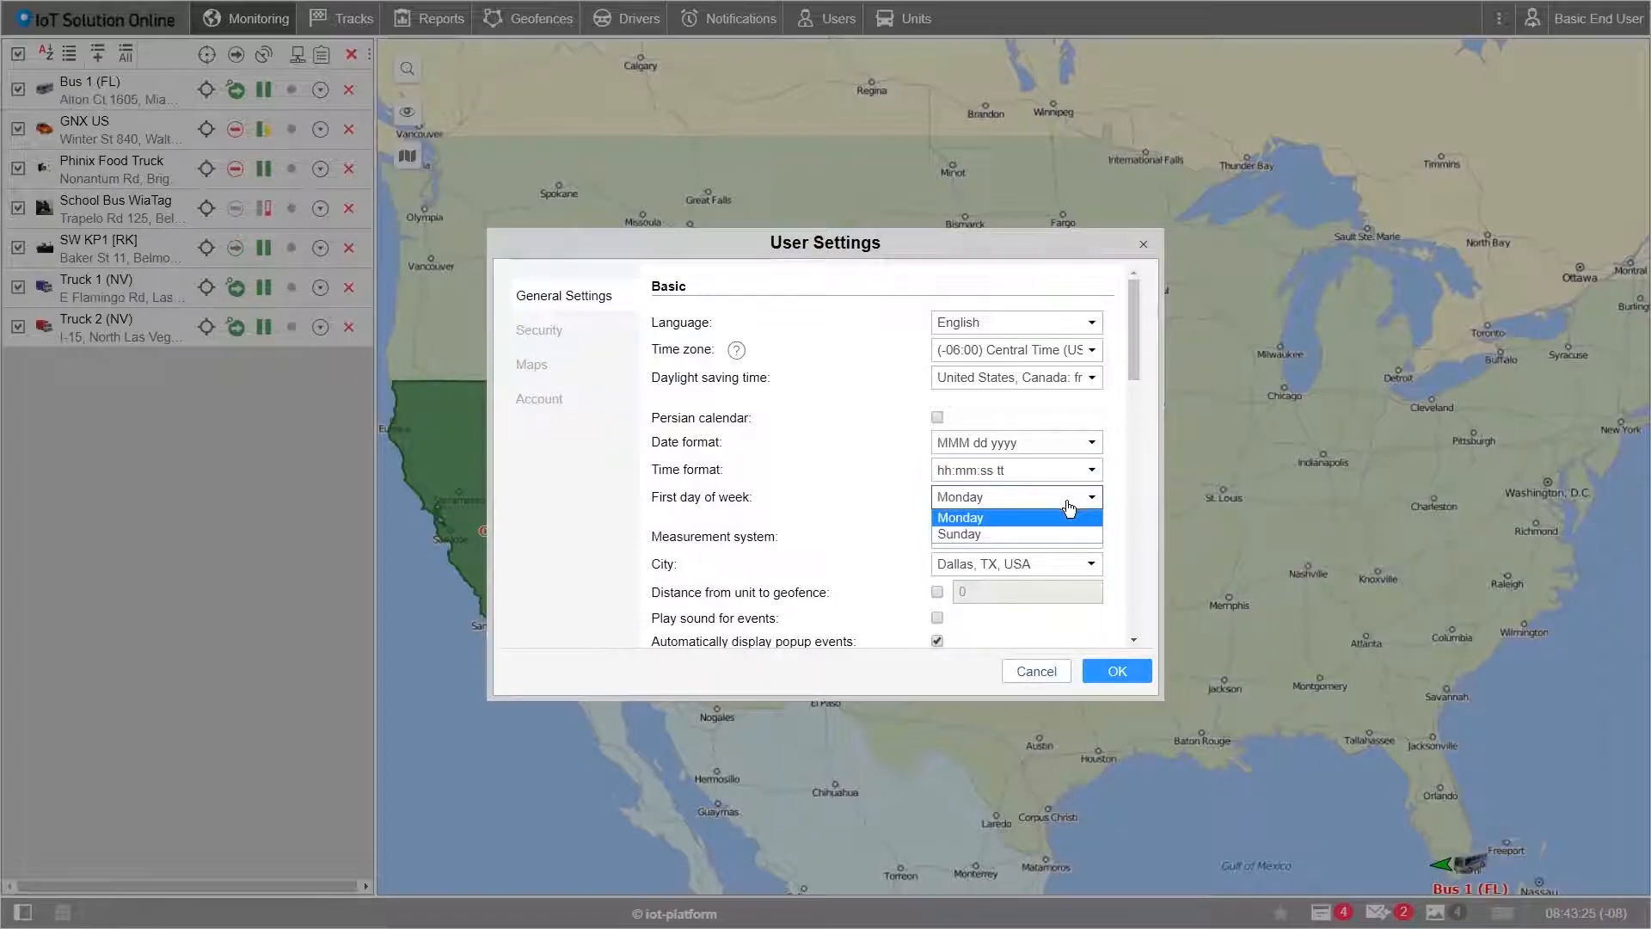
left_click(1018, 536)
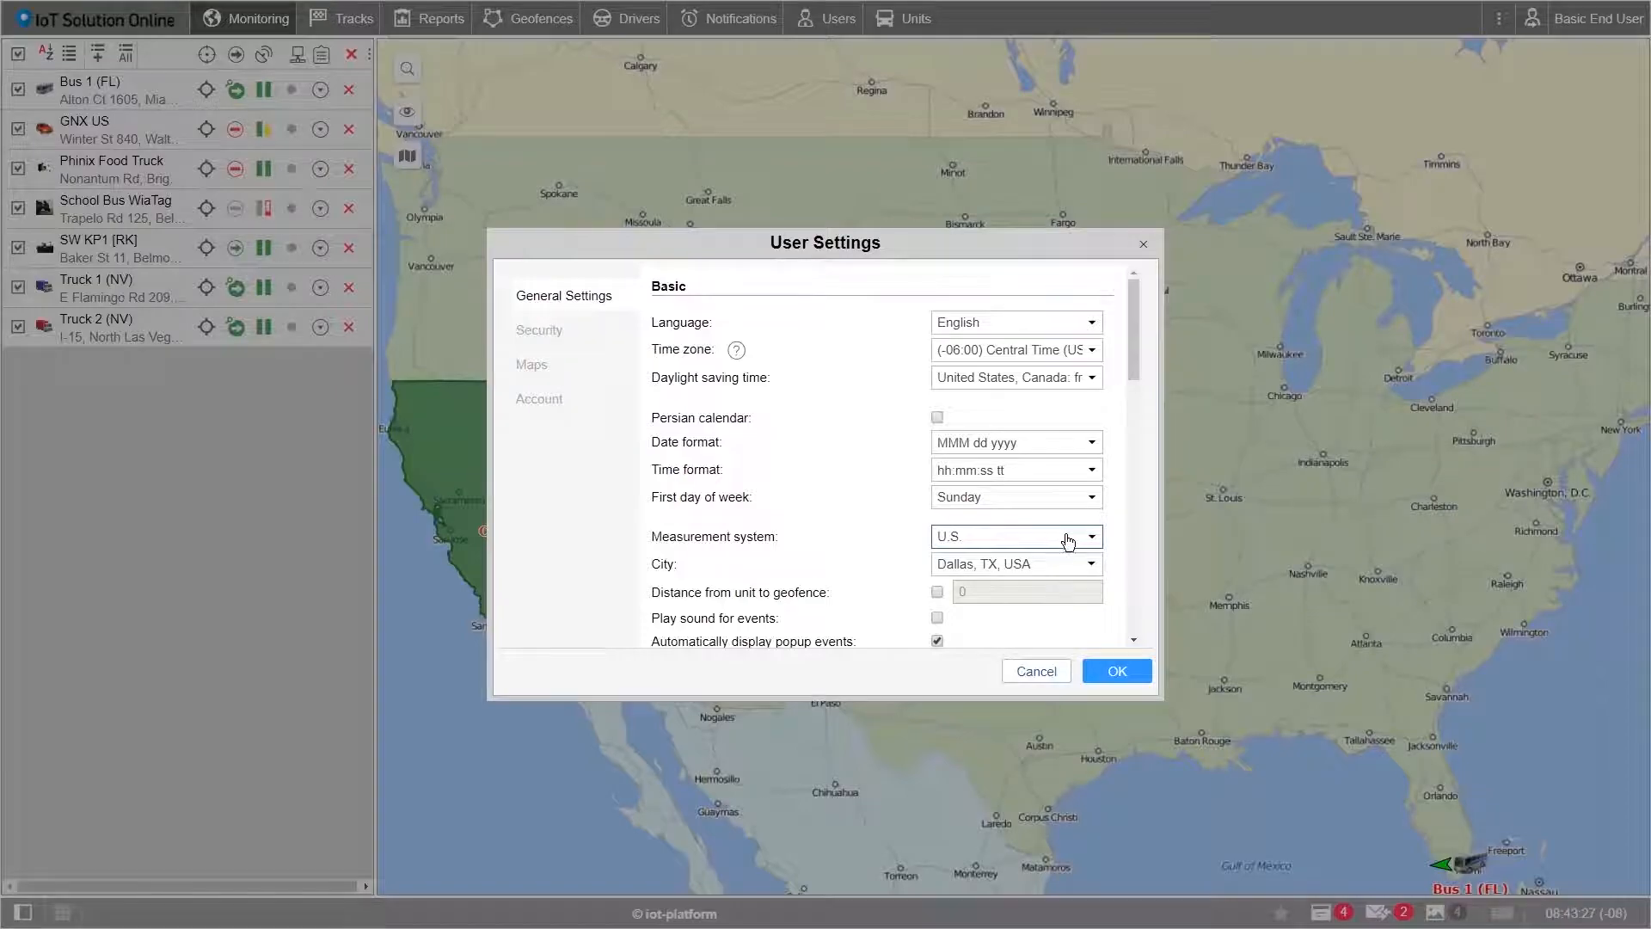
Step: Keep U.S. measurement units and Dallas, TX, USA as city, then view Security settings
left_click(1092, 540)
left_click(1047, 574)
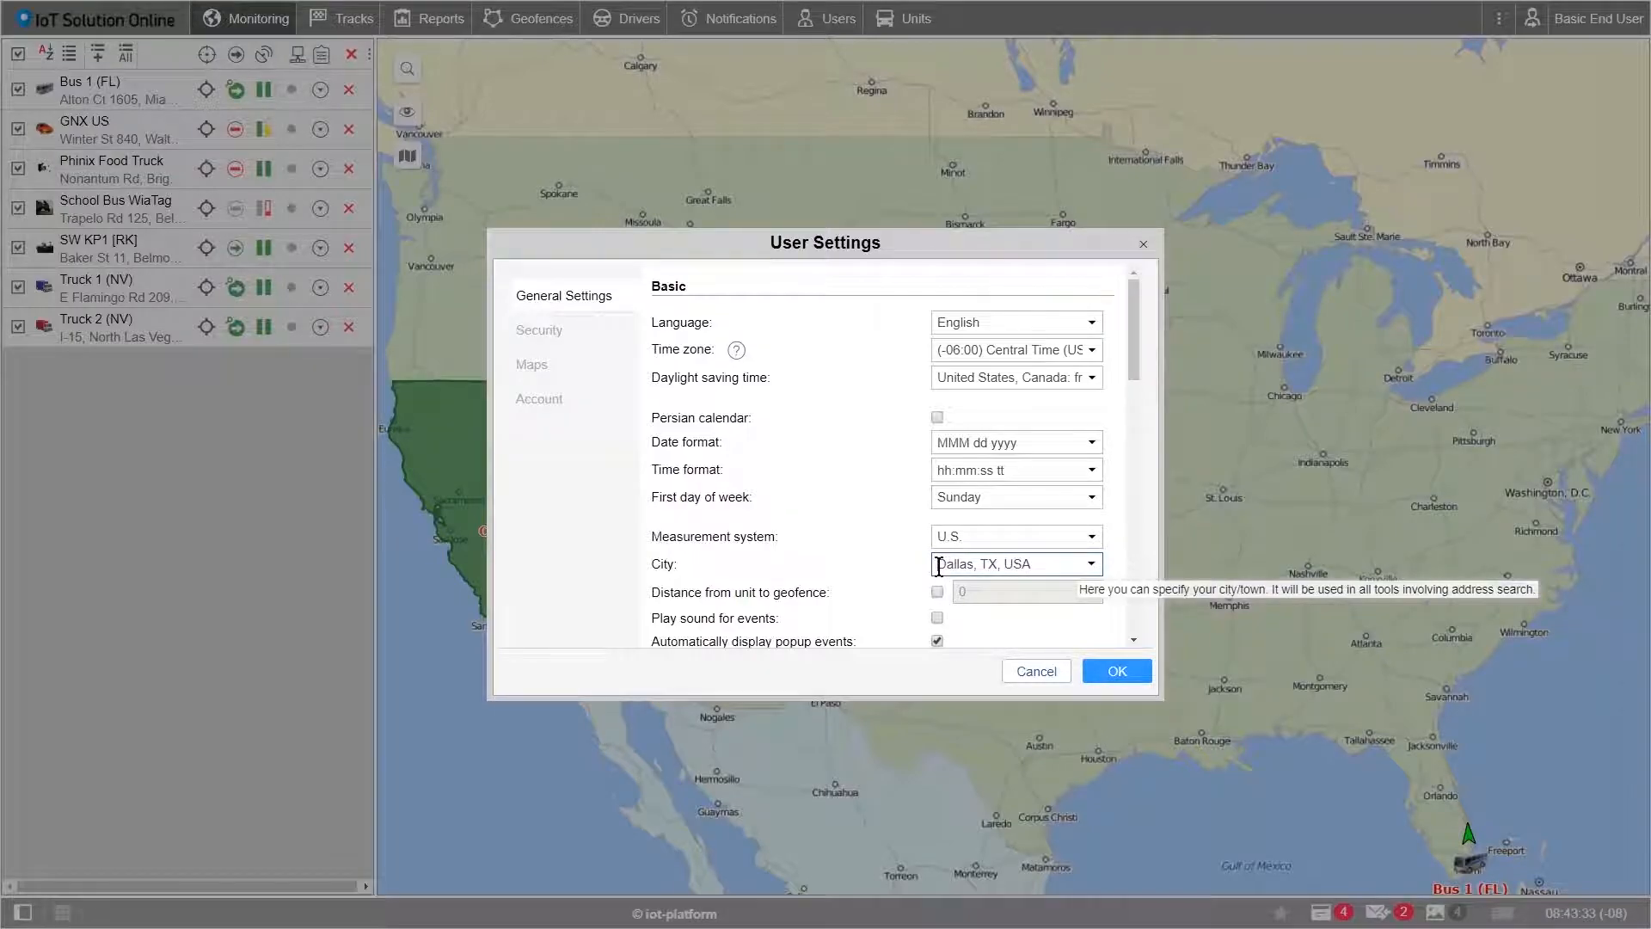
left_click_drag(937, 568, 1035, 568)
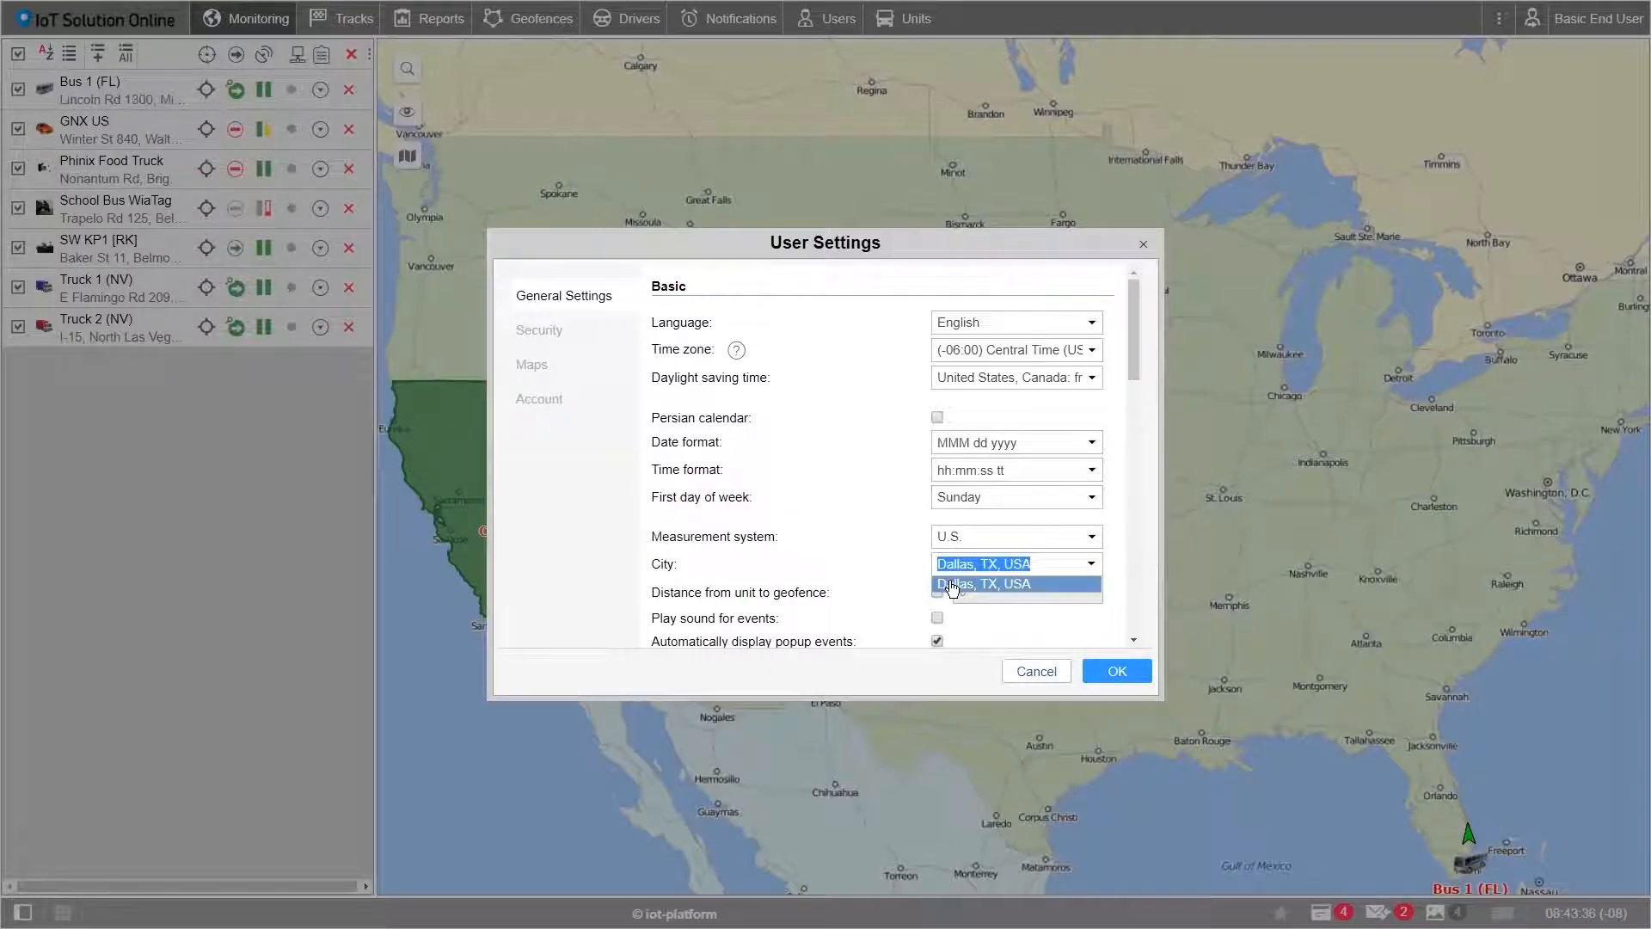
left_click(951, 585)
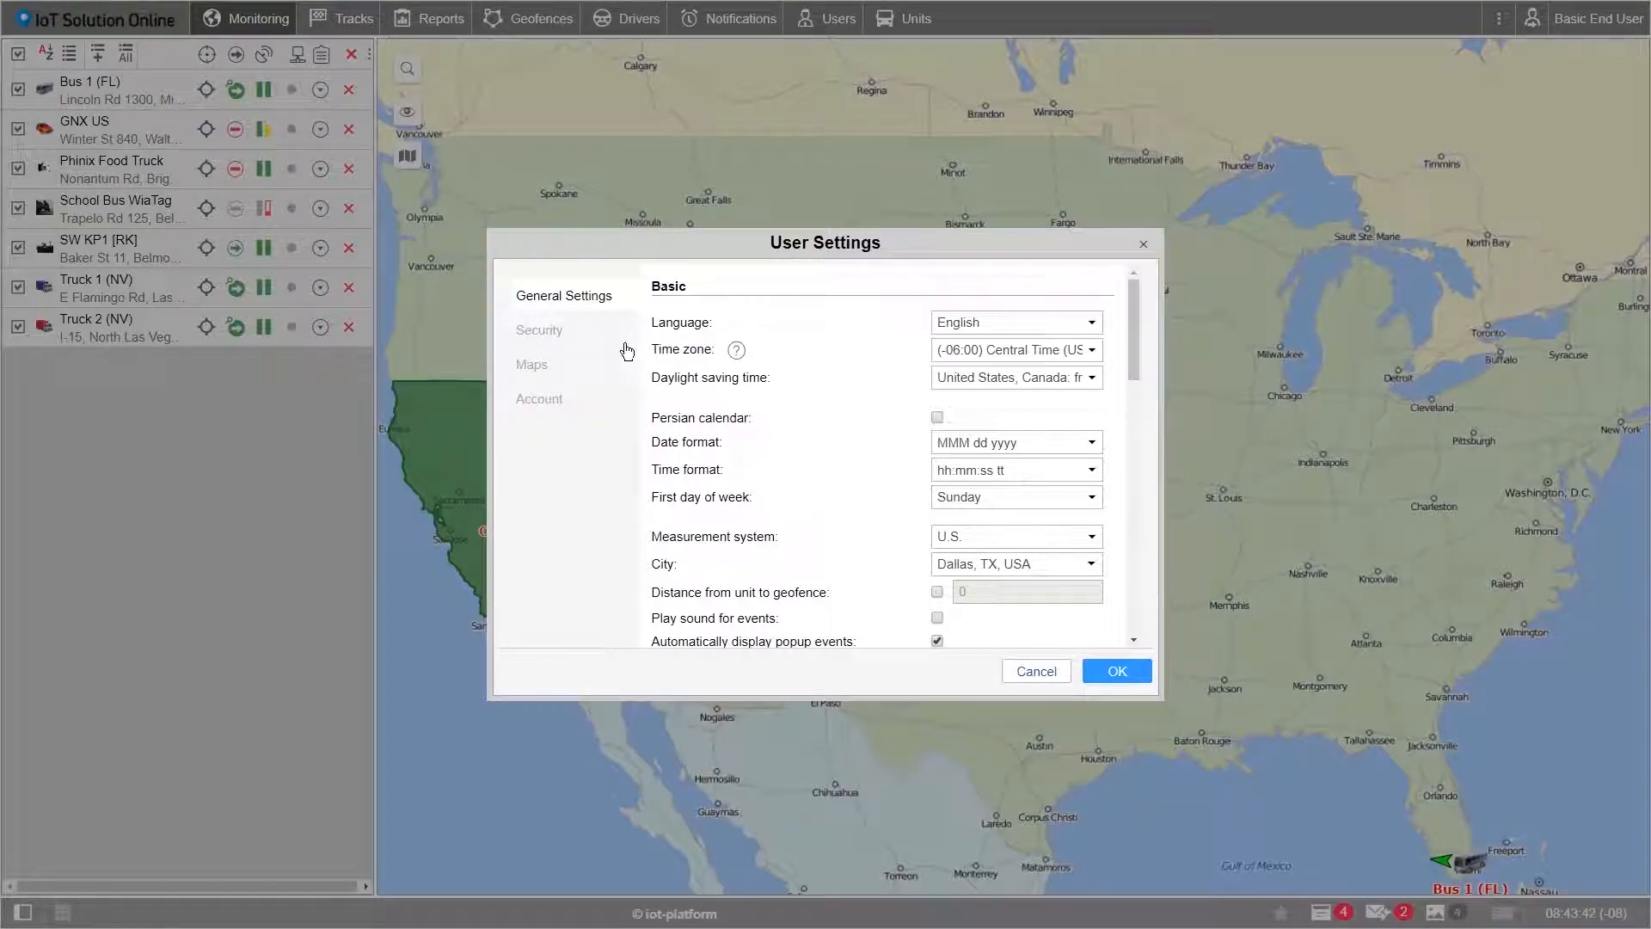
left_click(544, 336)
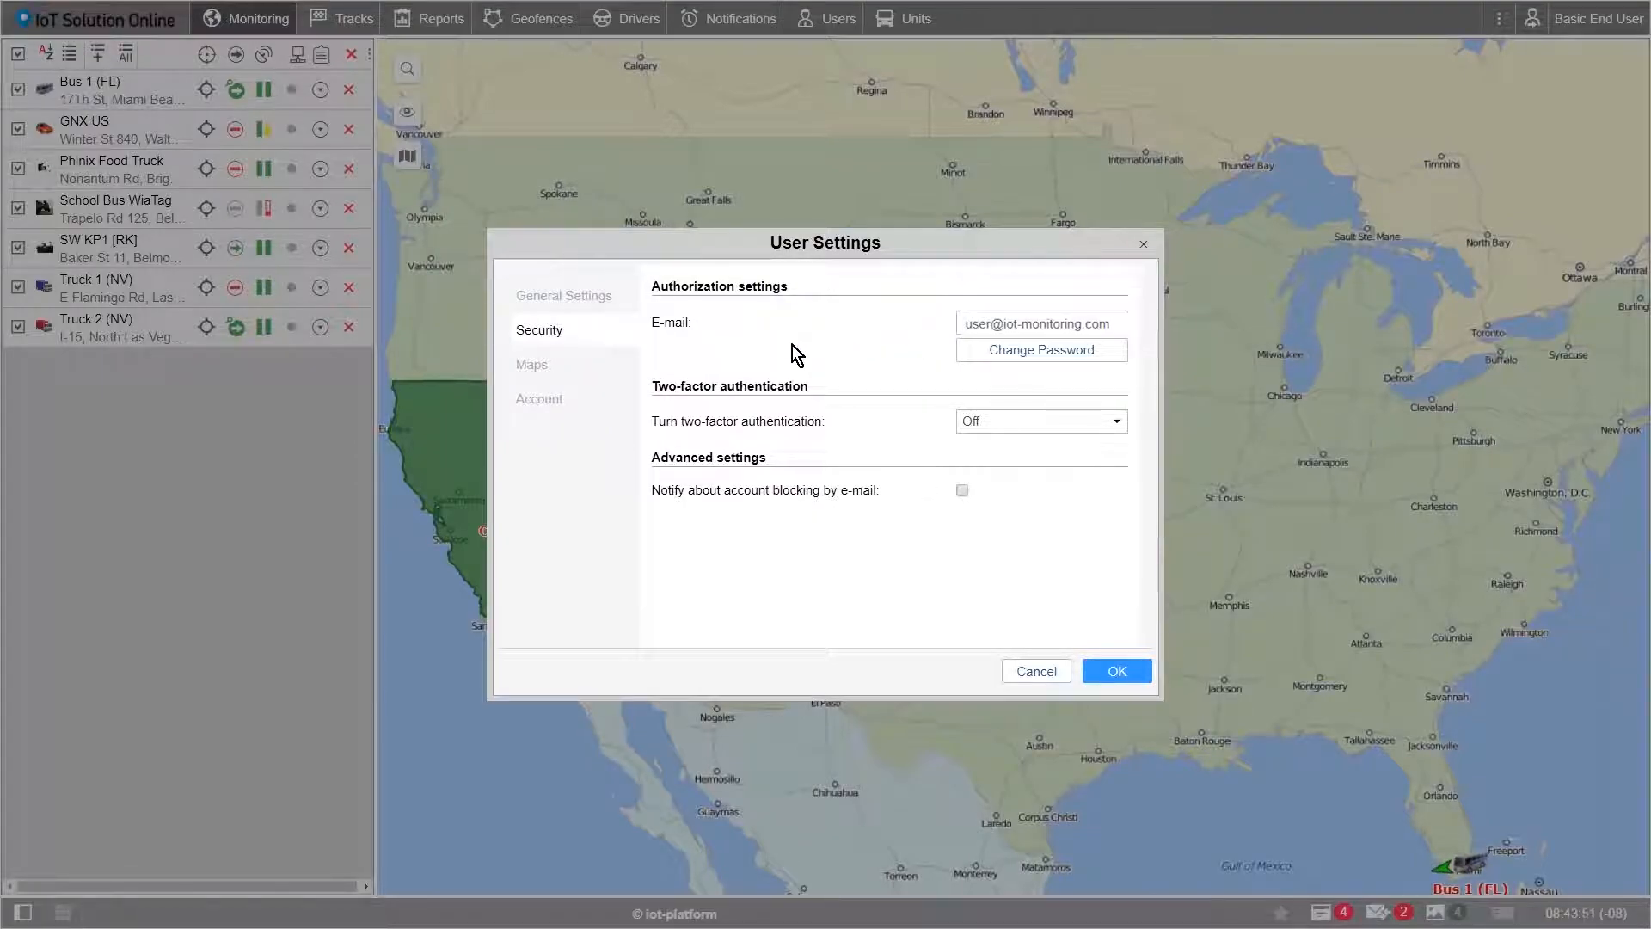
Step: Switch User Settings to the Maps section showing address parts and map sources
left_click(549, 372)
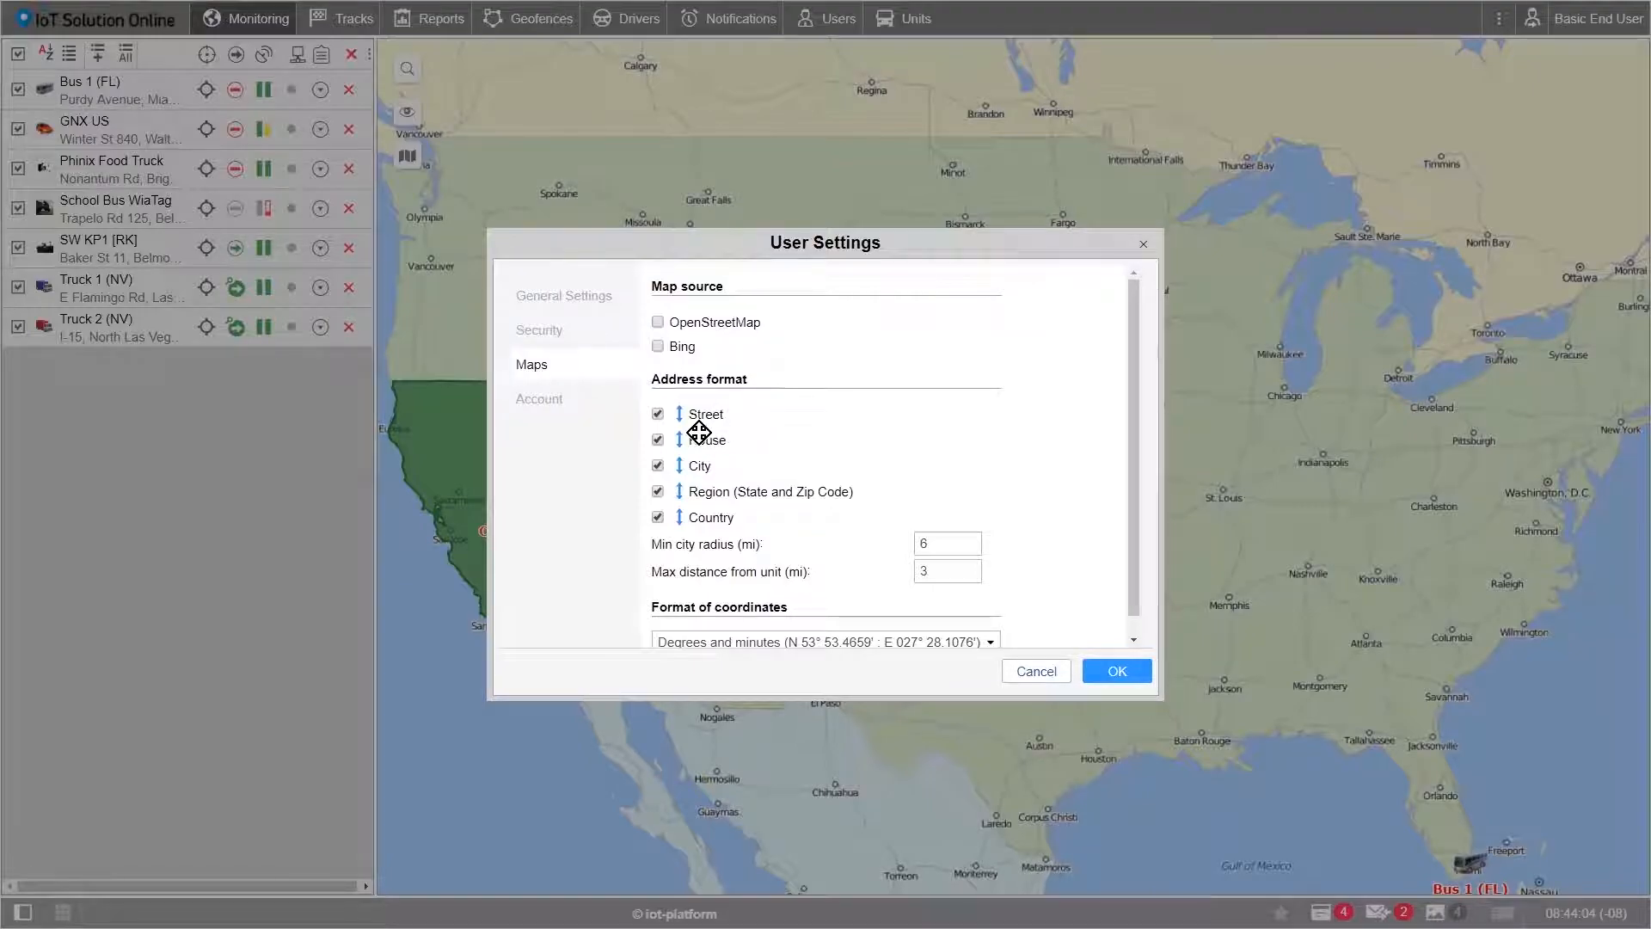
Step: Put House before Street, drop Country from addresses, and save with a page reload
scroll(690, 453, "down", 1)
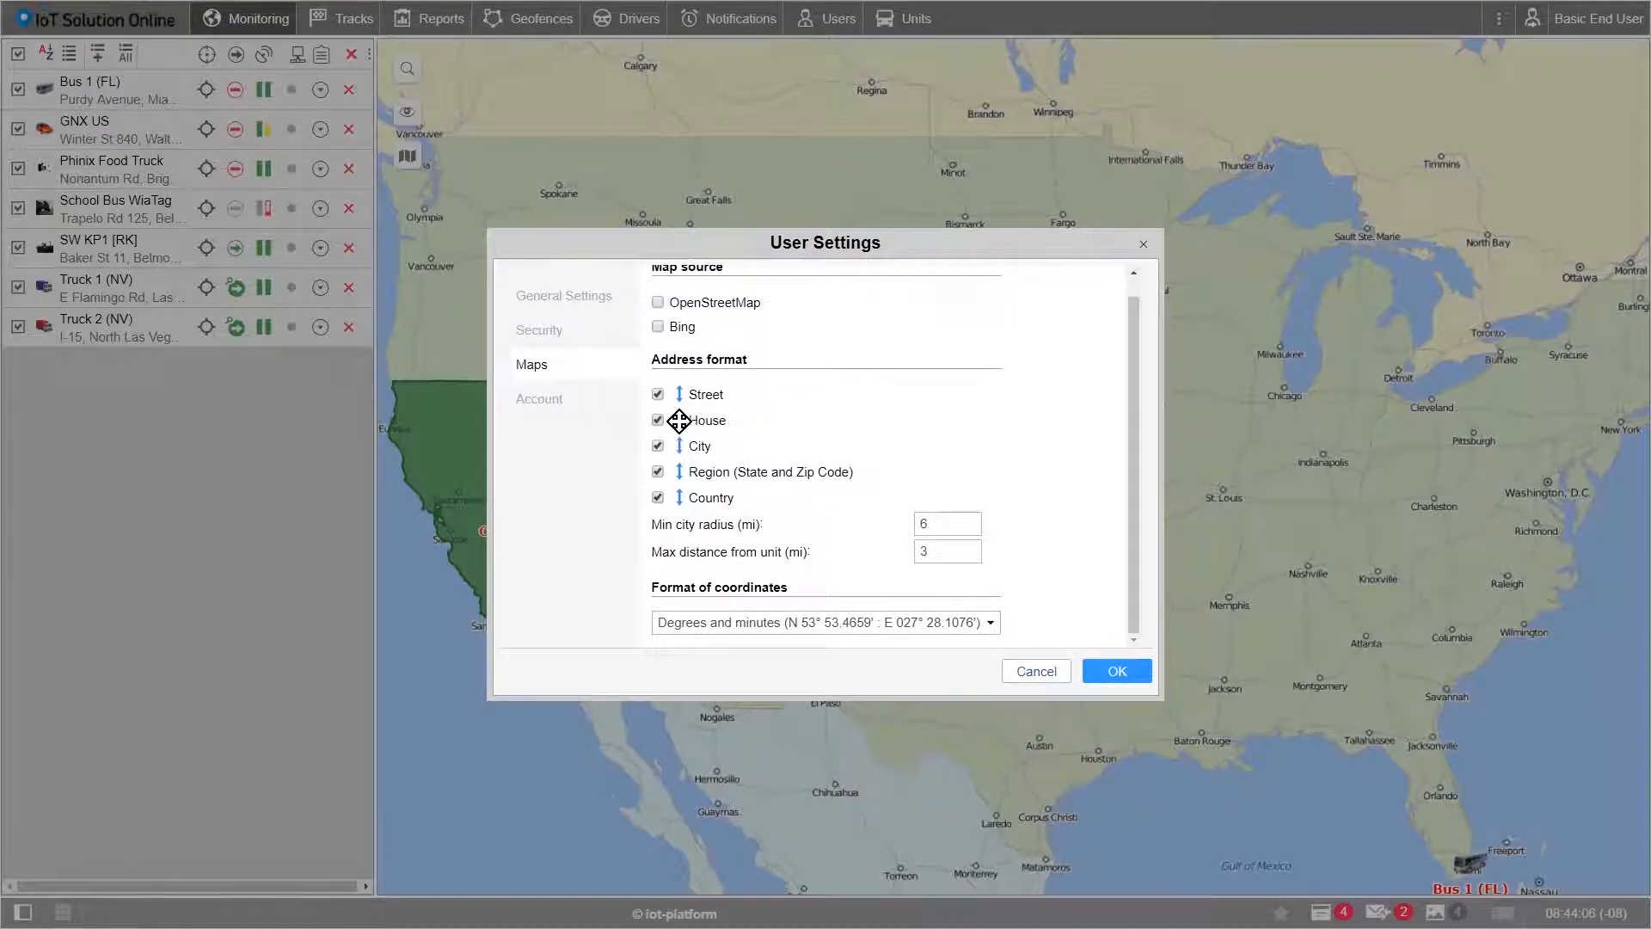
left_click_drag(722, 424, 679, 394)
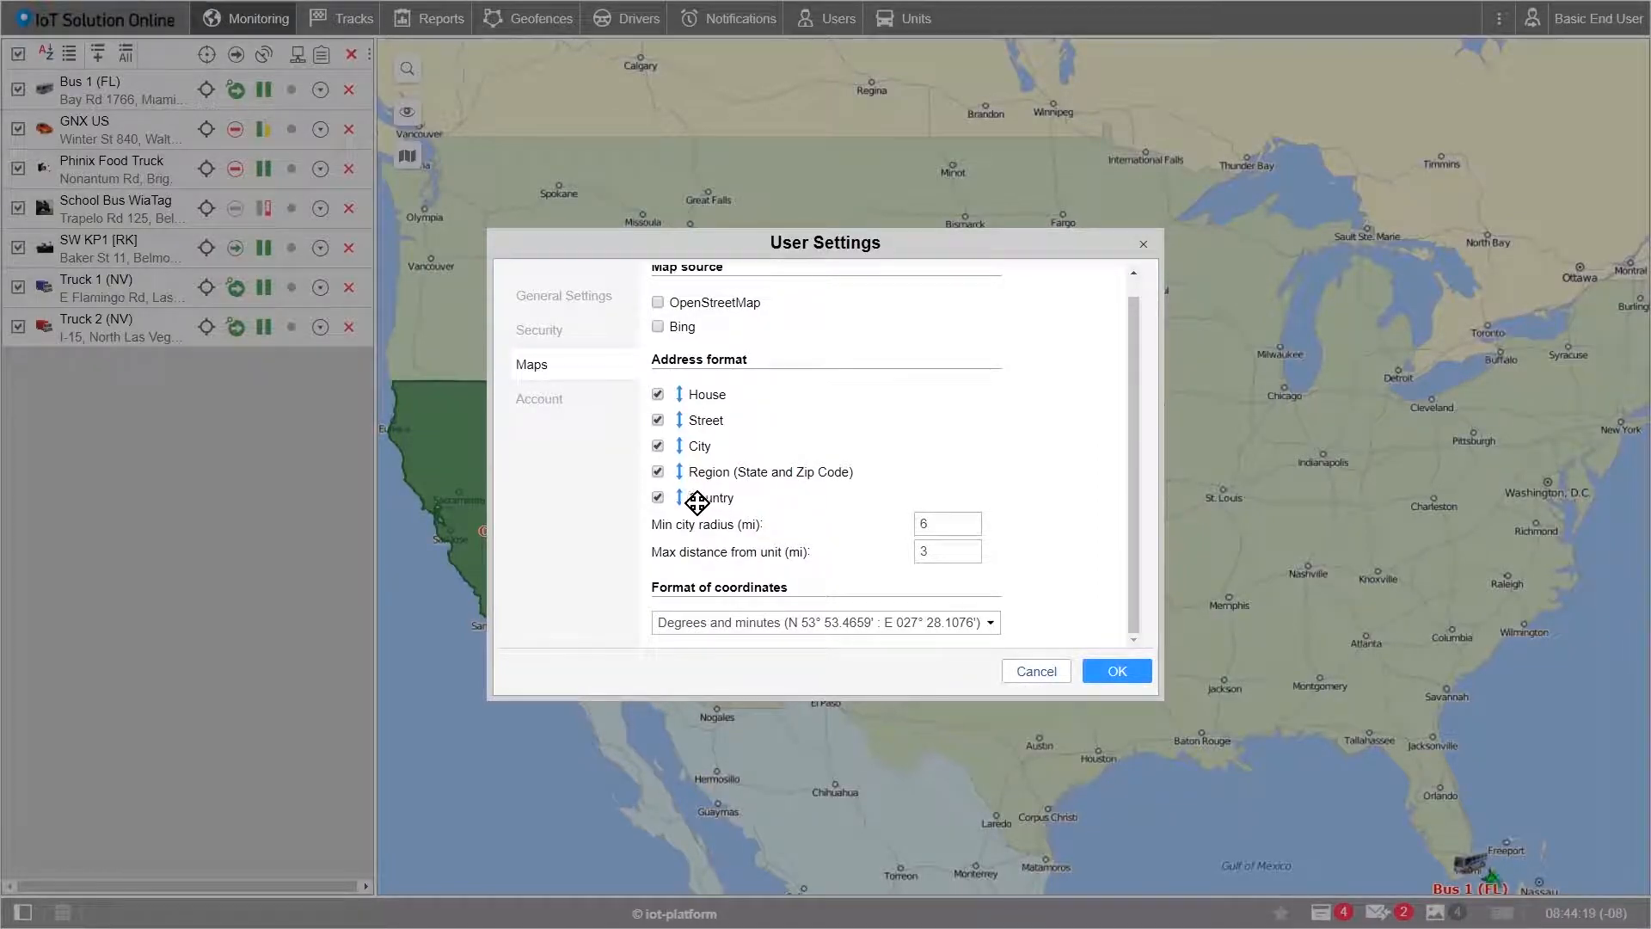
left_click(658, 498)
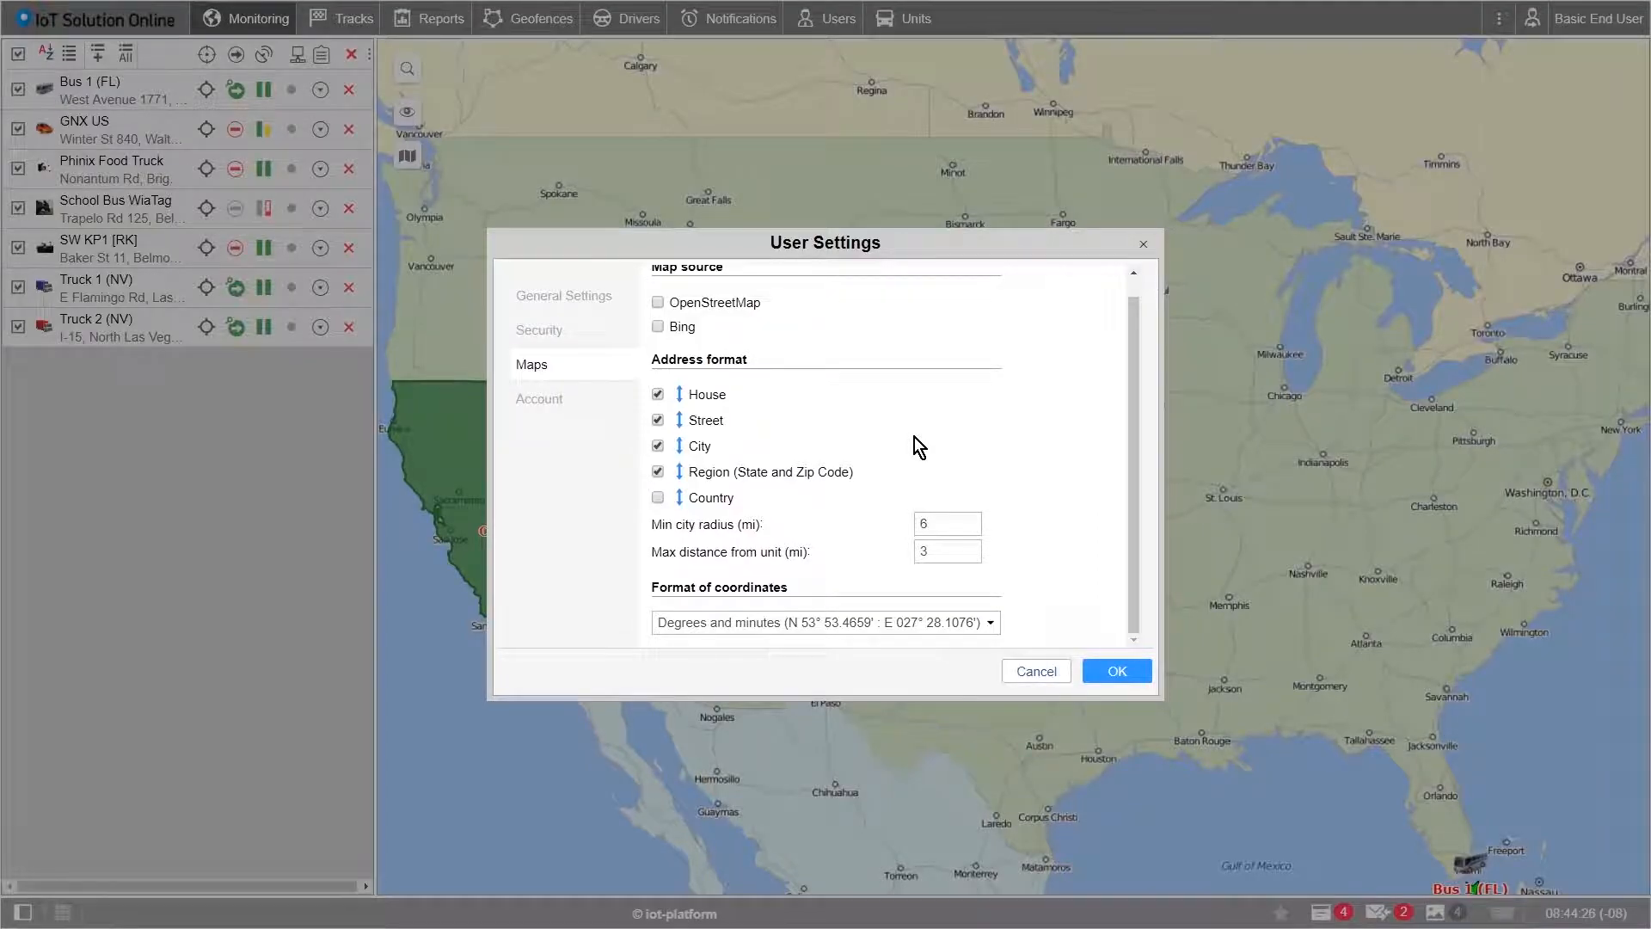
scroll(885, 447, "up", 1)
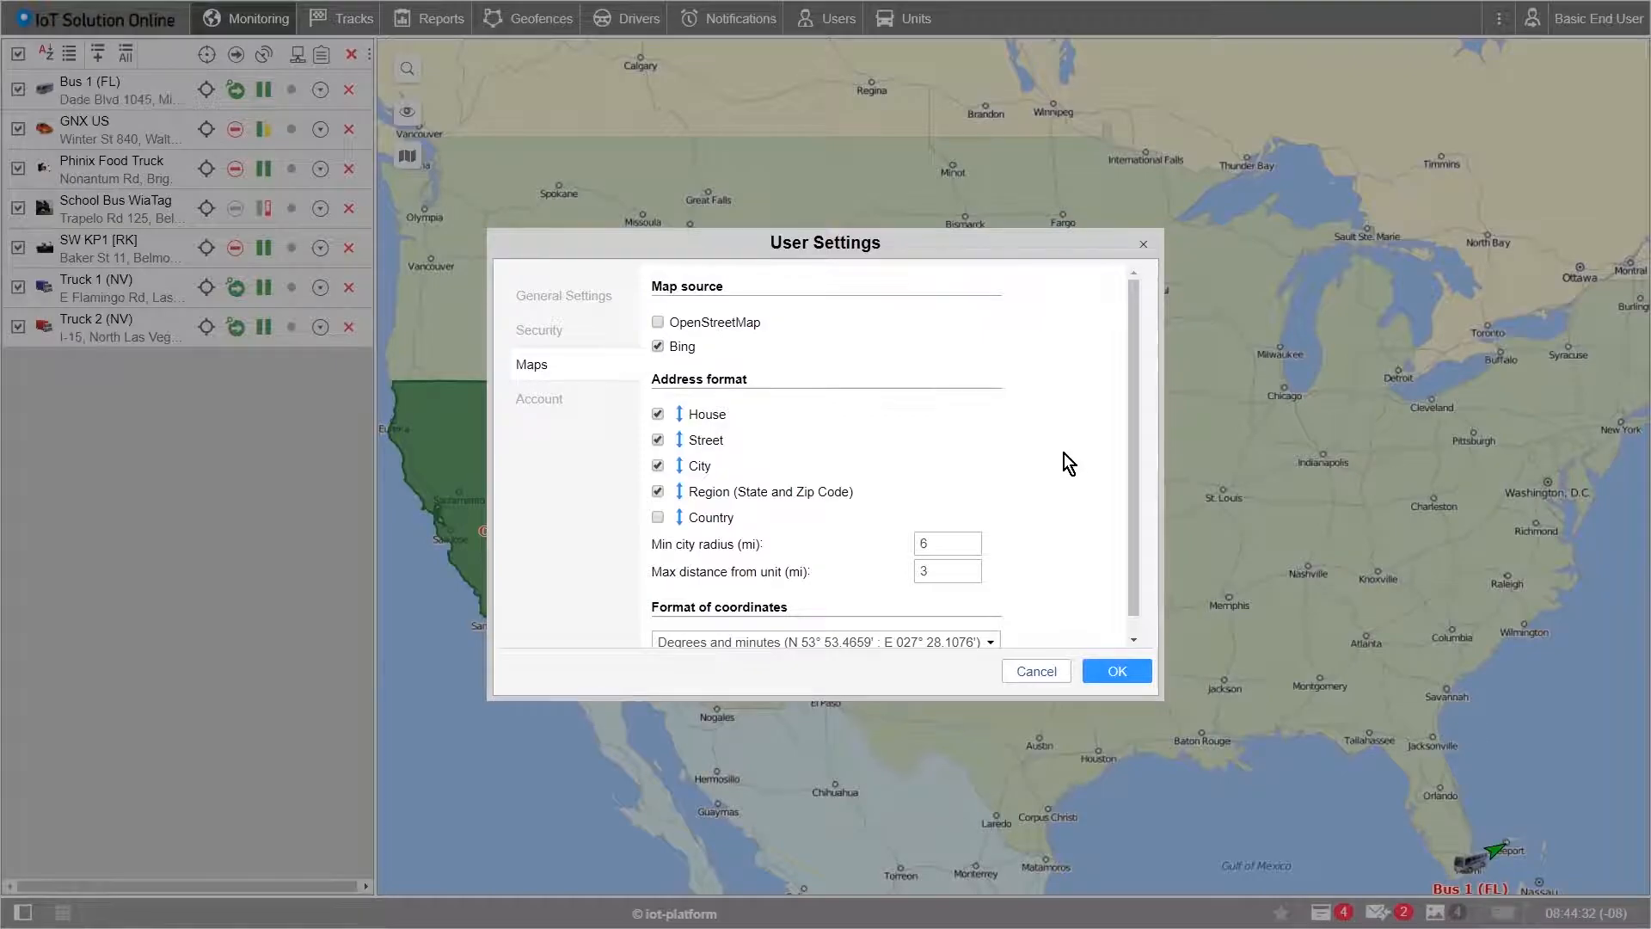
left_click(1122, 663)
left_click(908, 100)
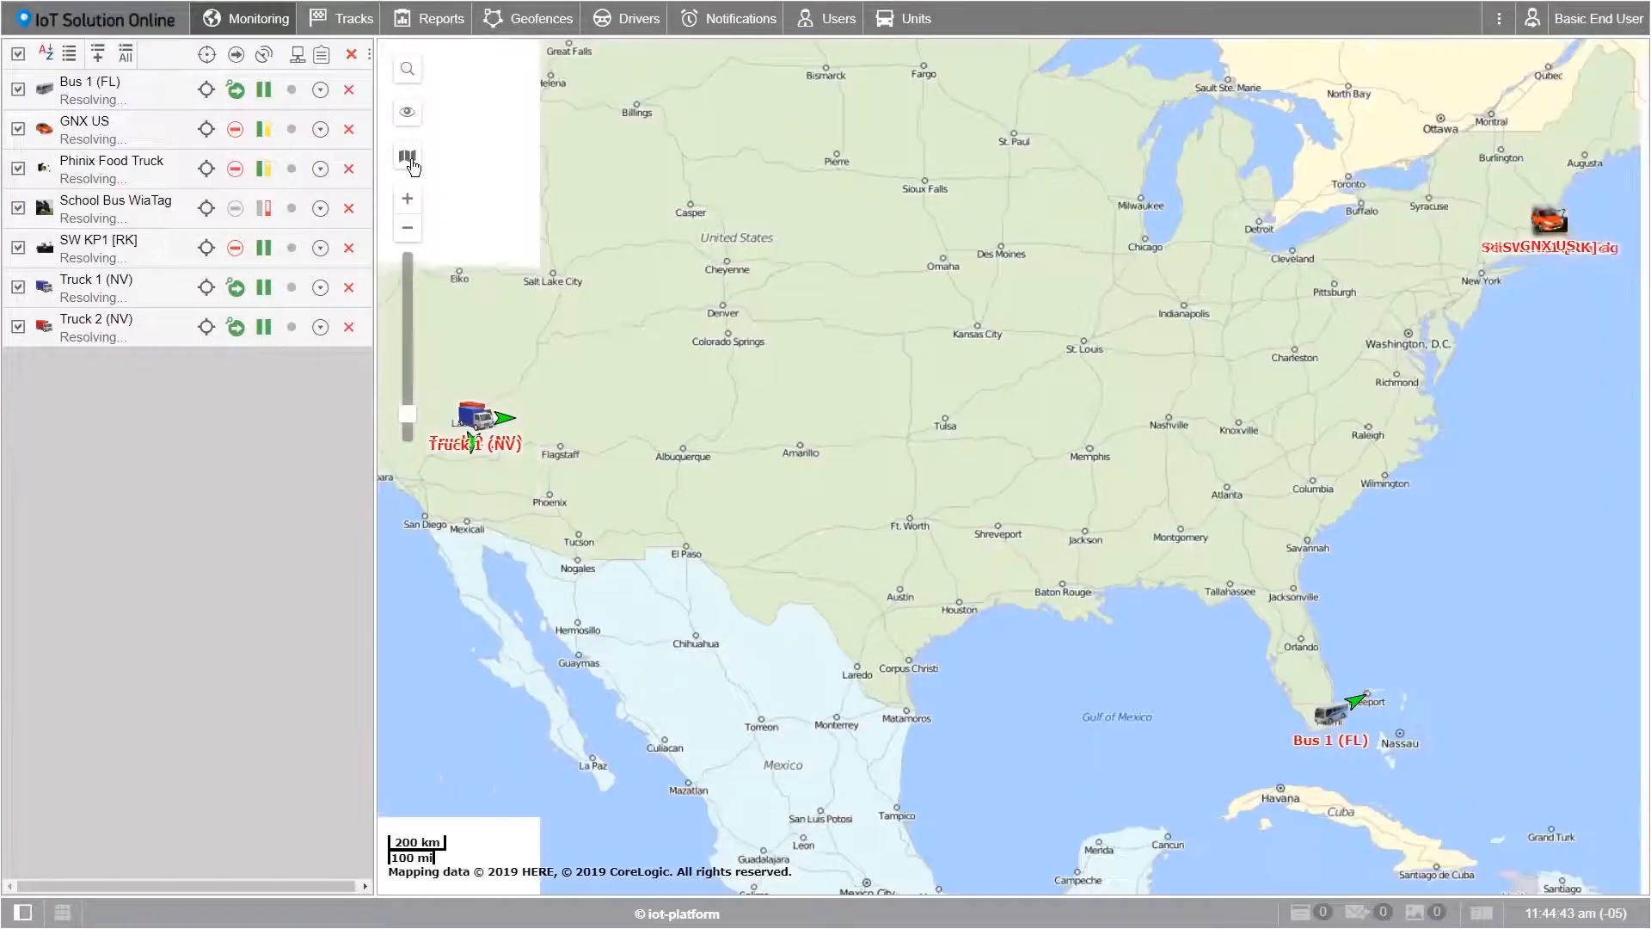
Step: Choose Bing Road as the base map from the map layers menu
mouse_move(412, 164)
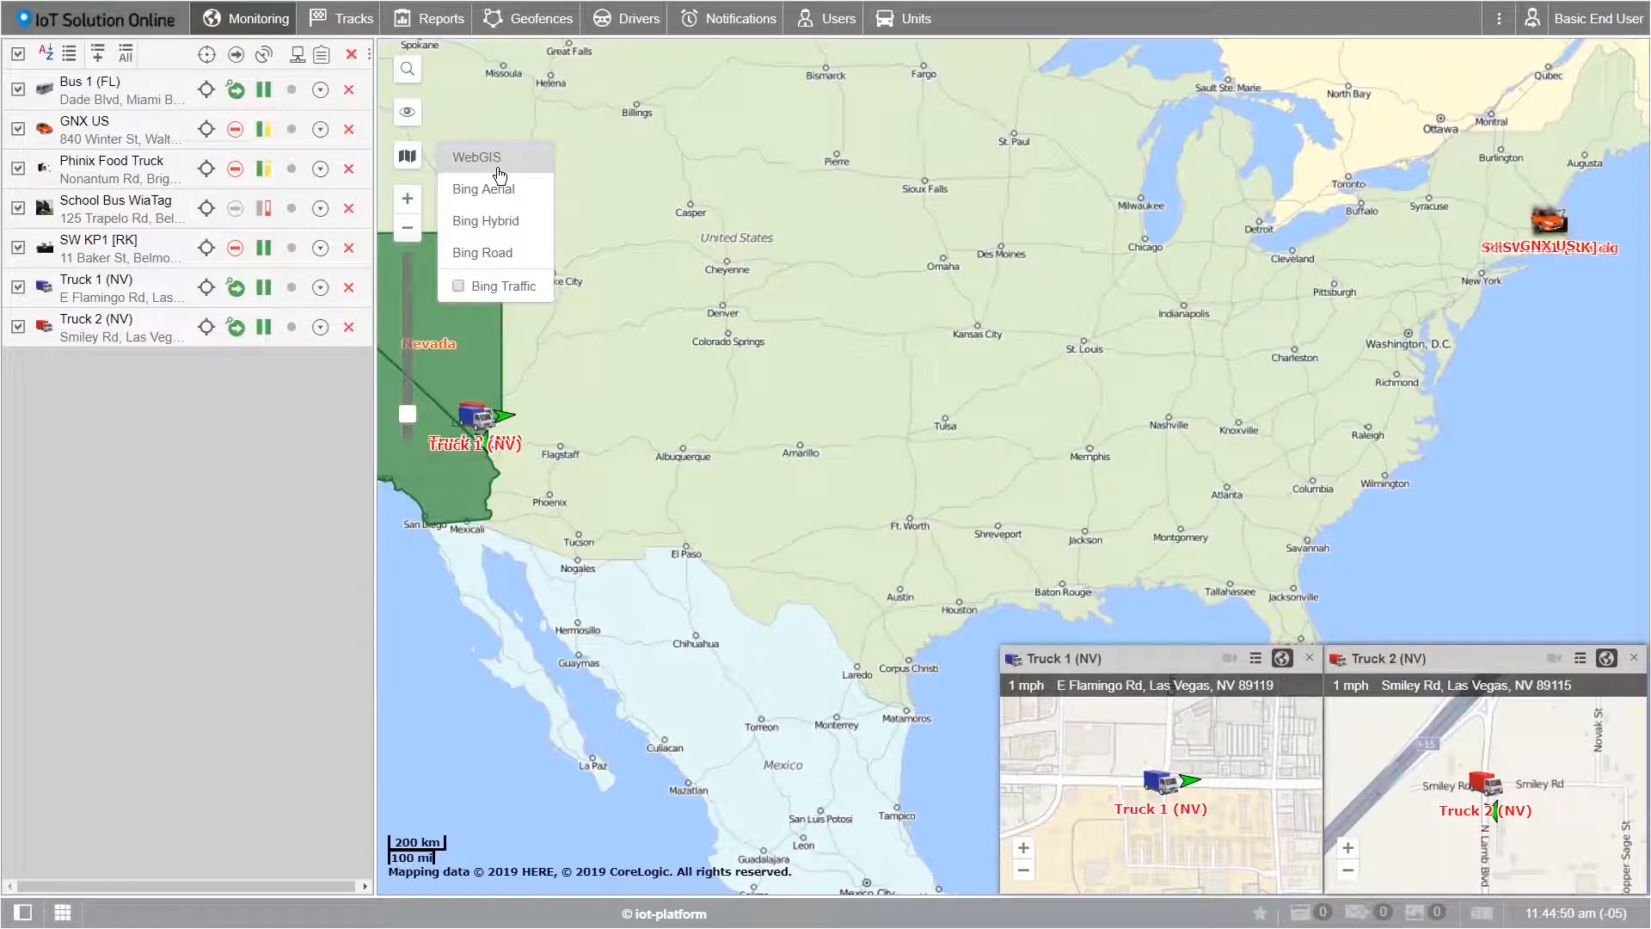
left_click(472, 258)
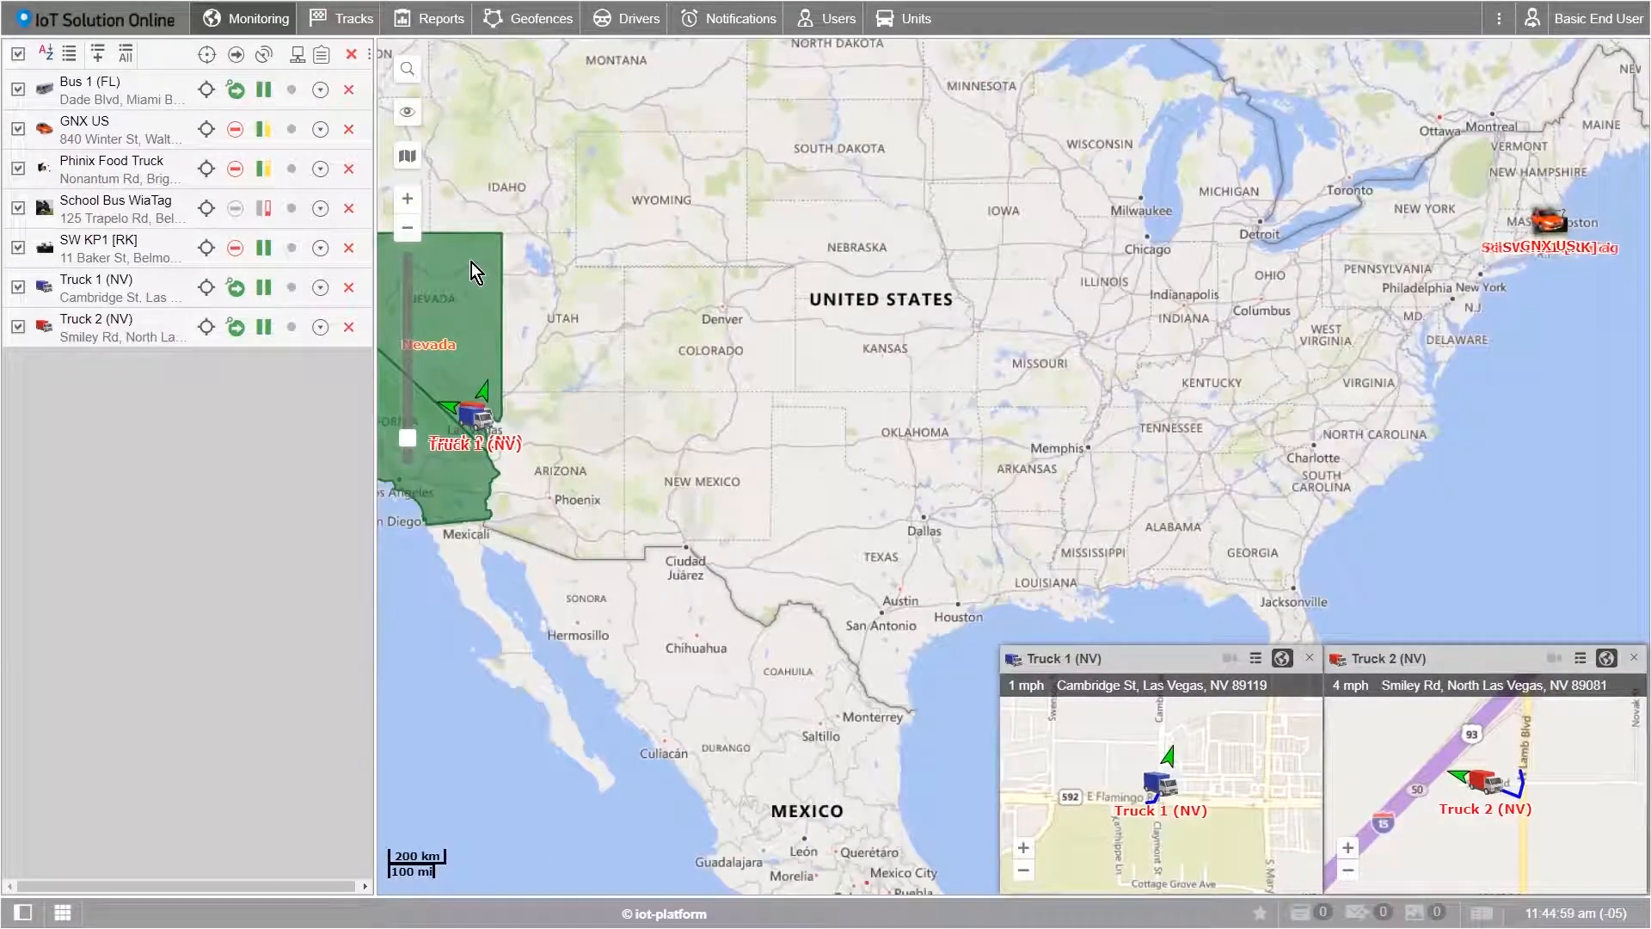
left_click(409, 72)
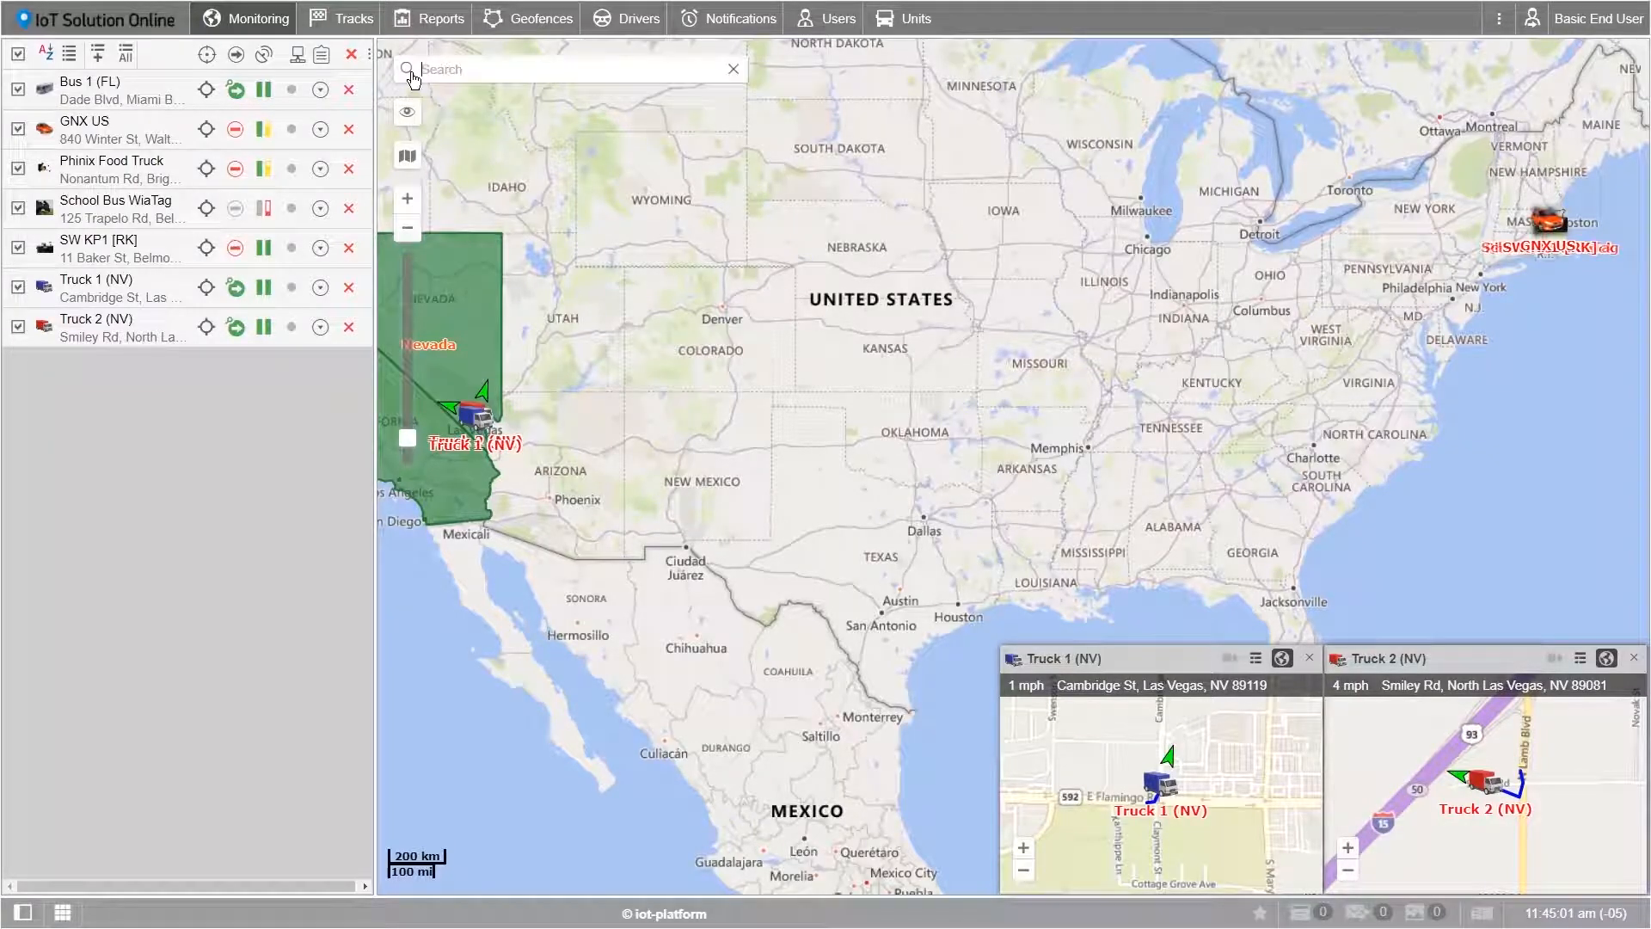
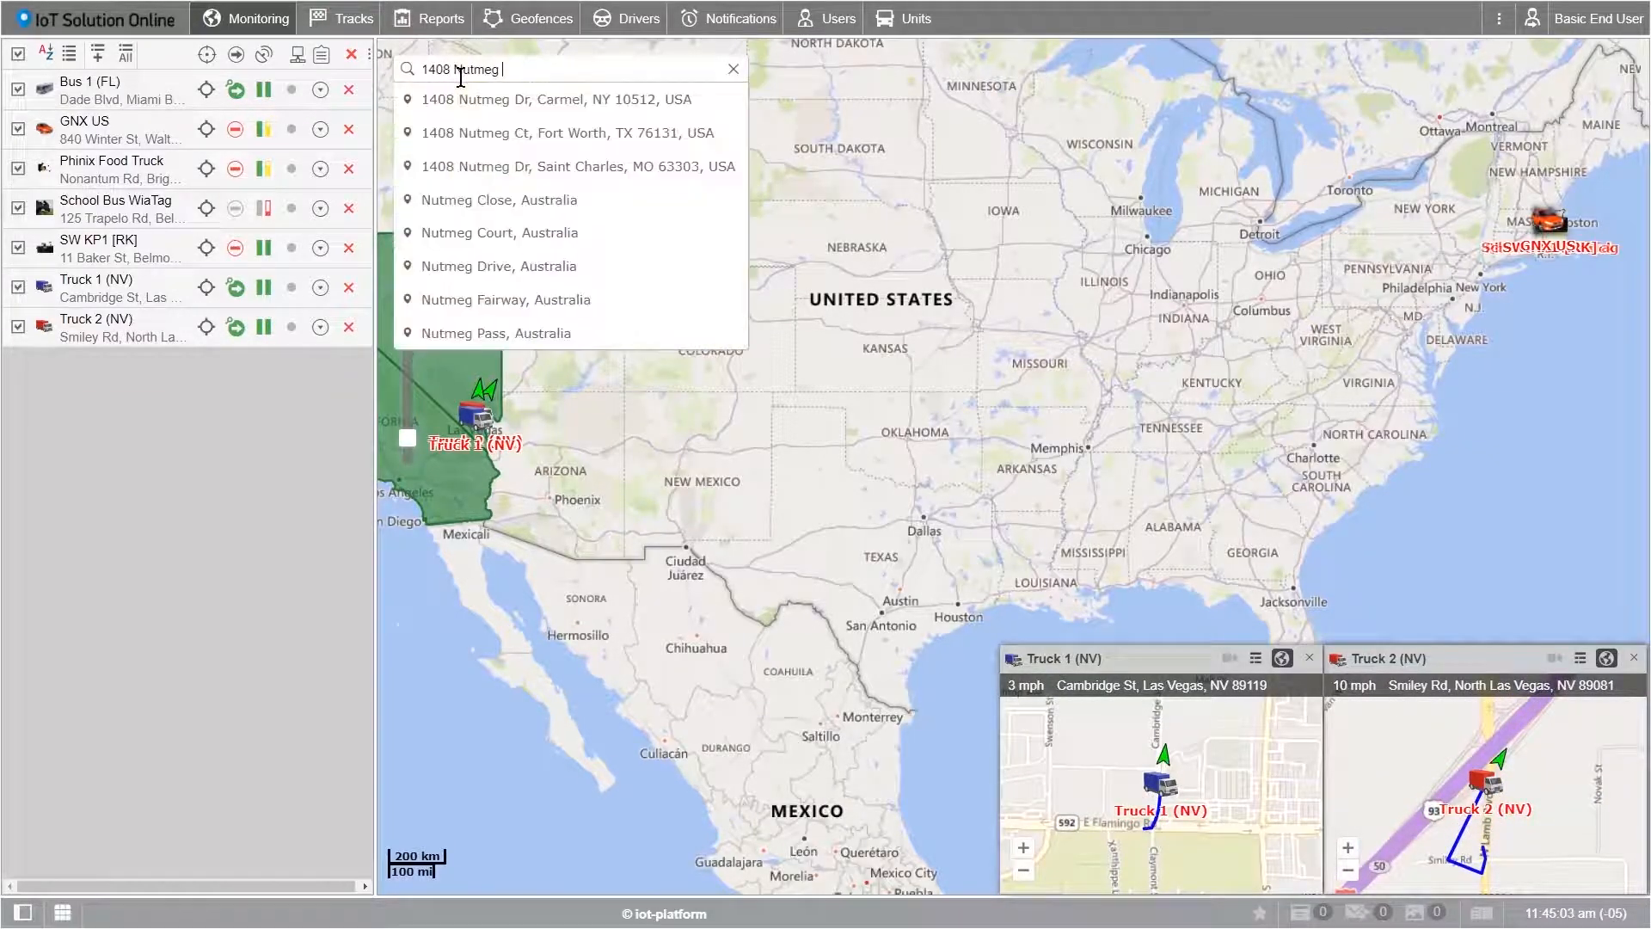
left_click(497, 135)
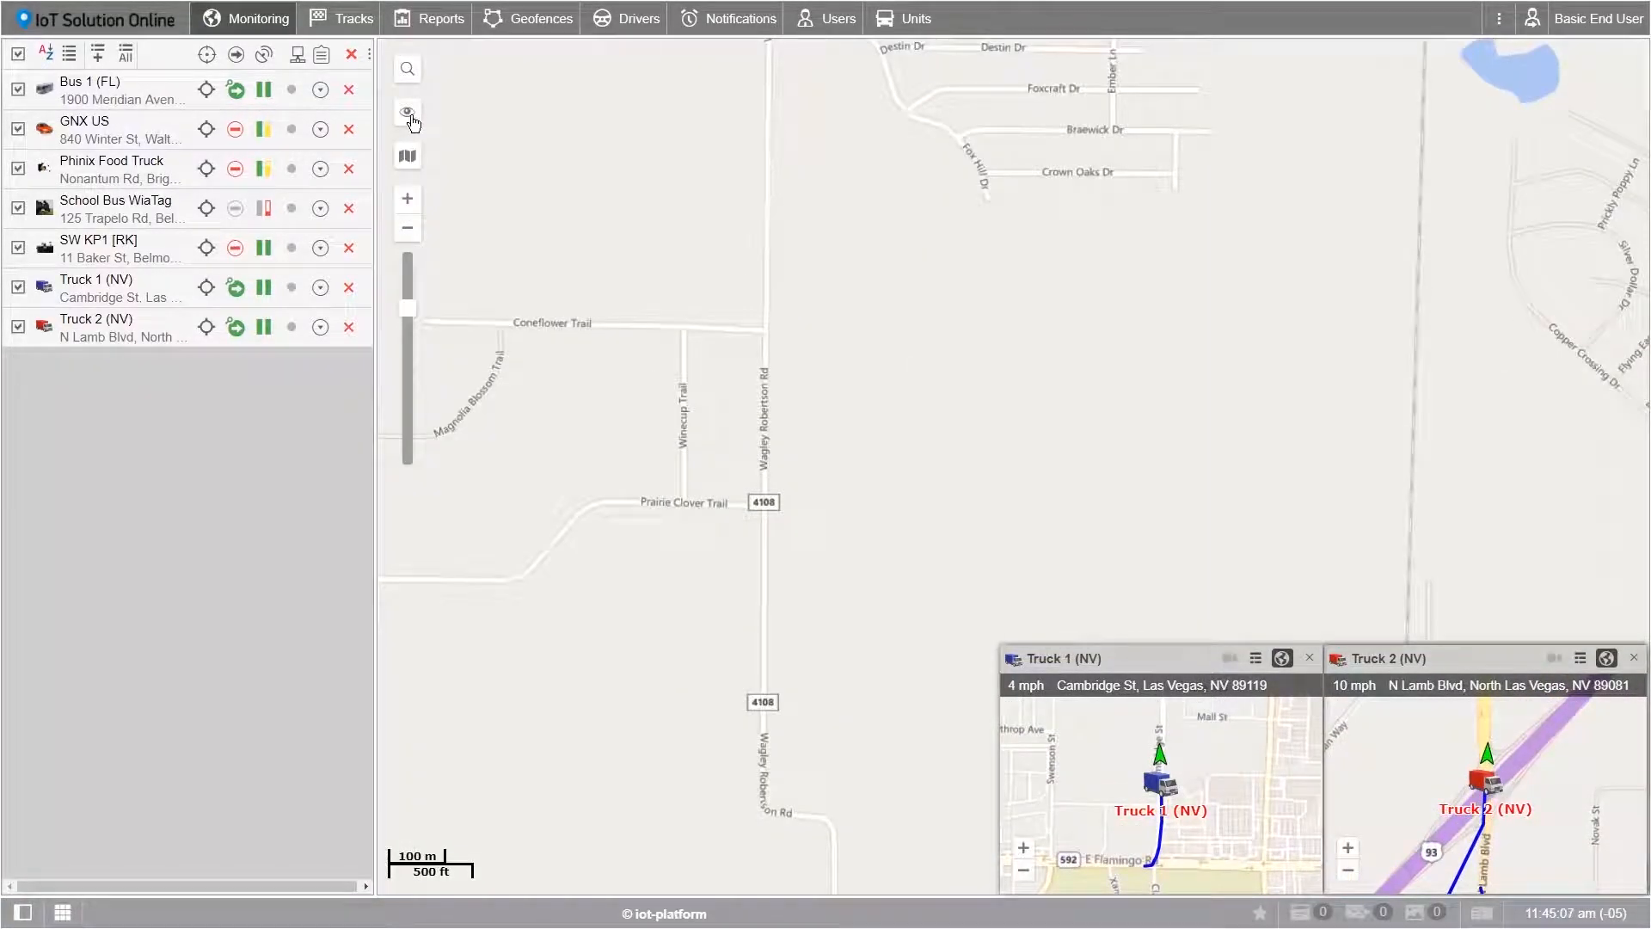
left_click(410, 119)
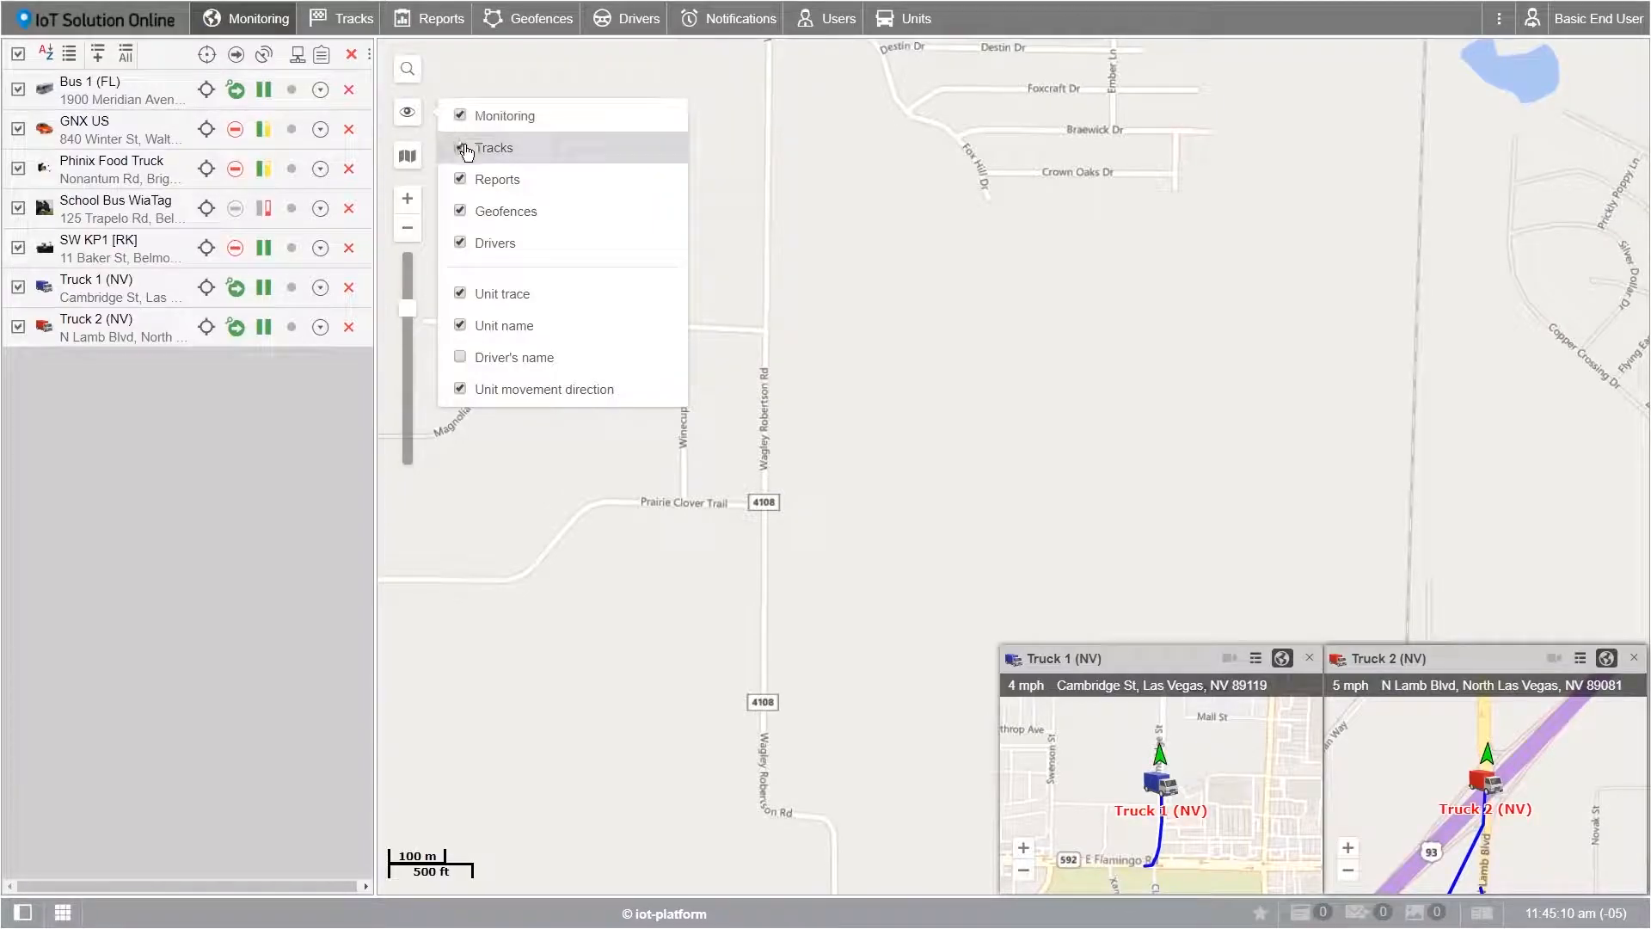
Step: Toggle the Tracks and Monitoring layers repeatedly, ending with Monitoring hidden and Tracks shown
left_click(461, 118)
left_click(462, 148)
left_click(463, 123)
left_click(463, 151)
left_click(463, 124)
left_click(463, 153)
left_click(462, 119)
left_click(463, 149)
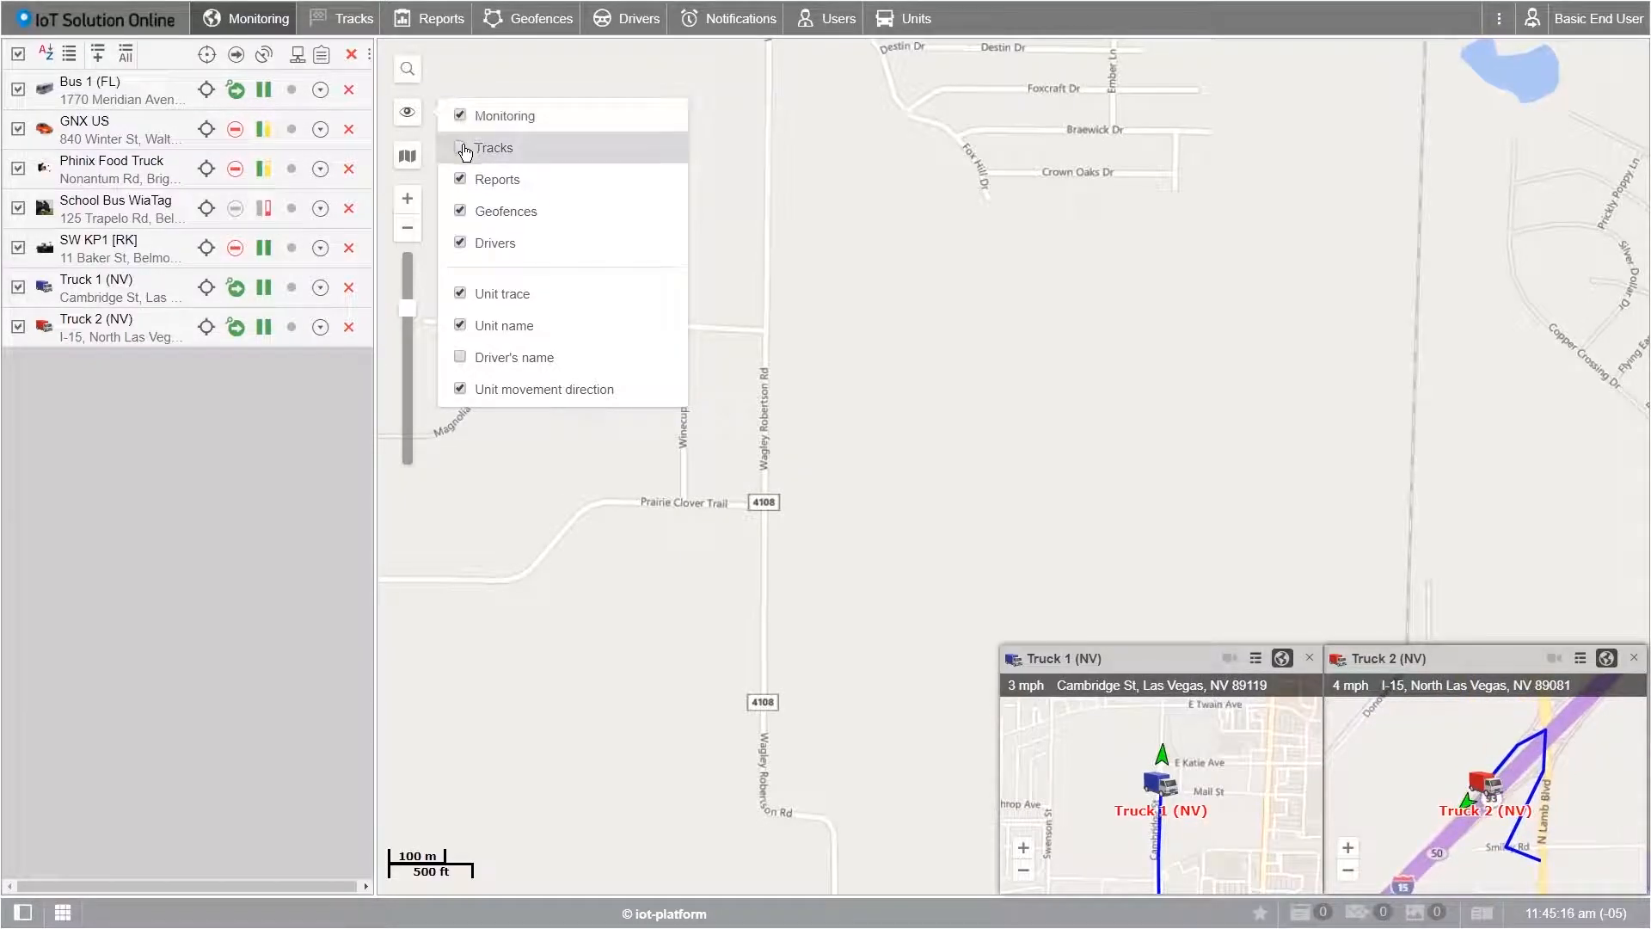
left_click(460, 116)
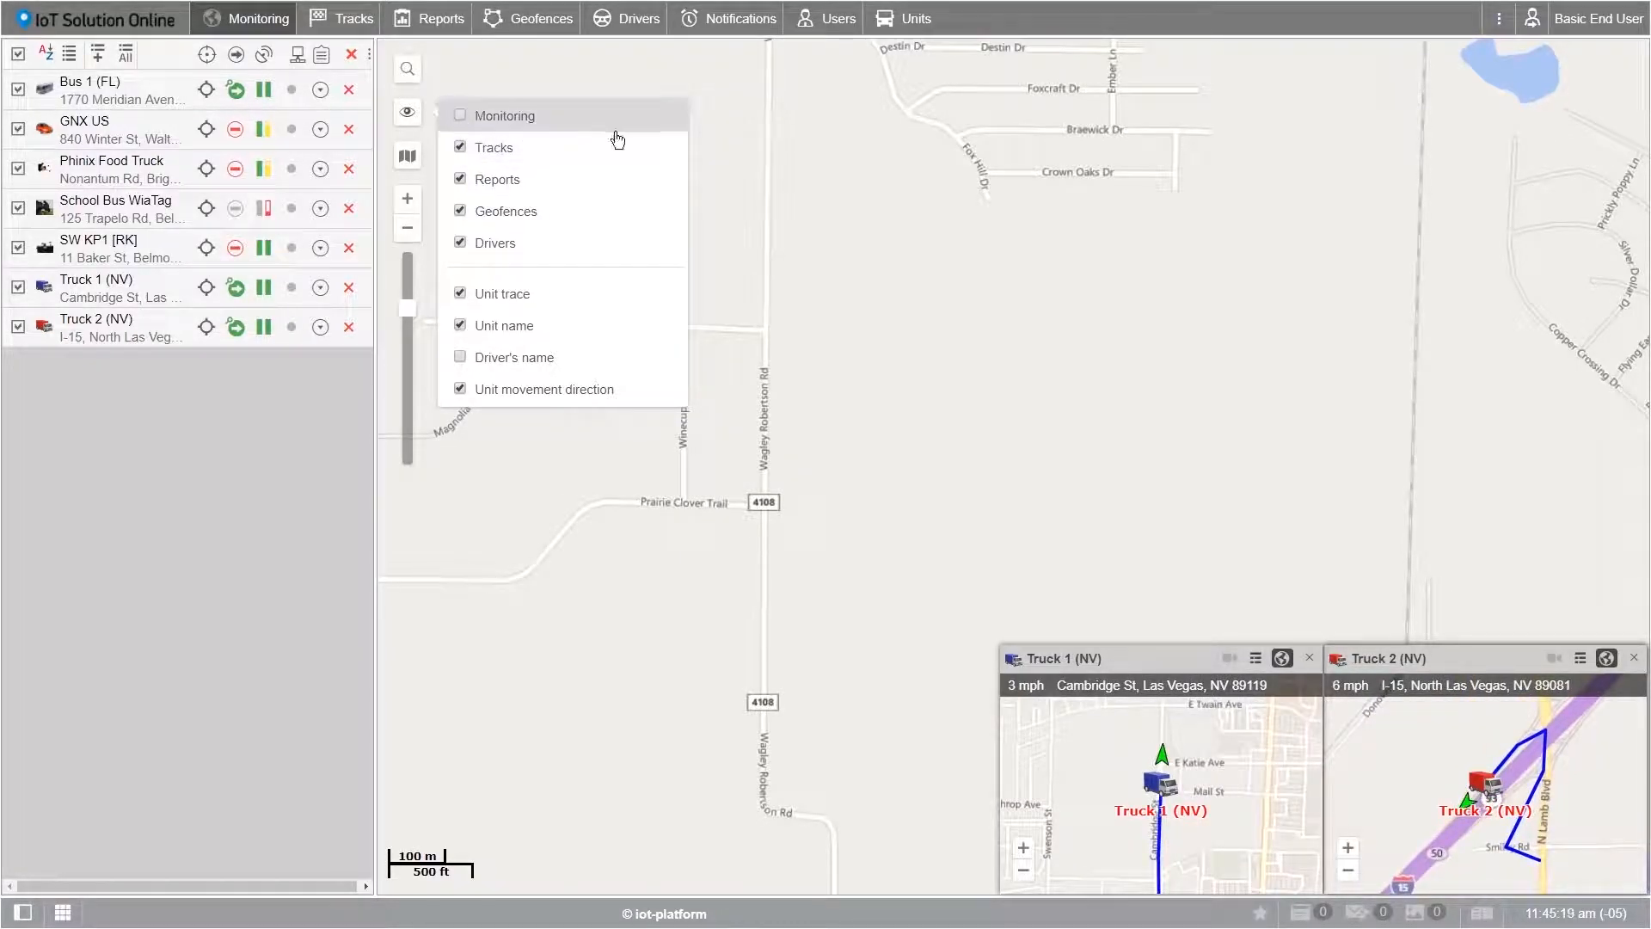
scroll(576, 219, "down", 10)
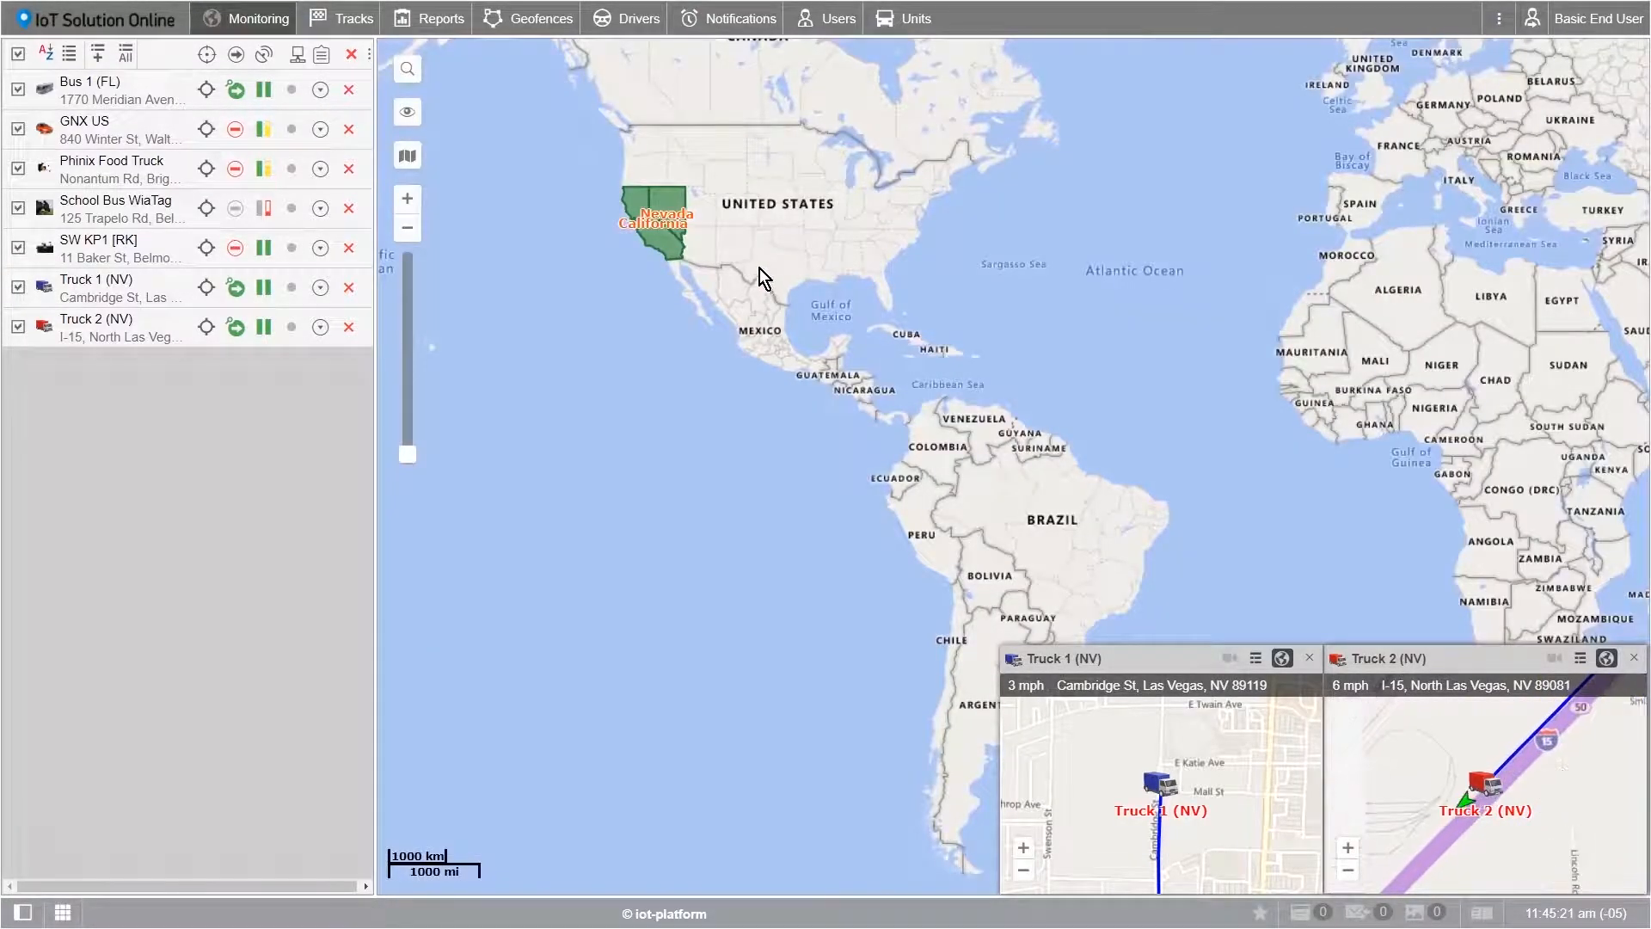
Step: Zoom the map to street level and centre it on Bus 1 (FL) near Dade Blvd, Miami Beach
left_click_drag(722, 231, 745, 256)
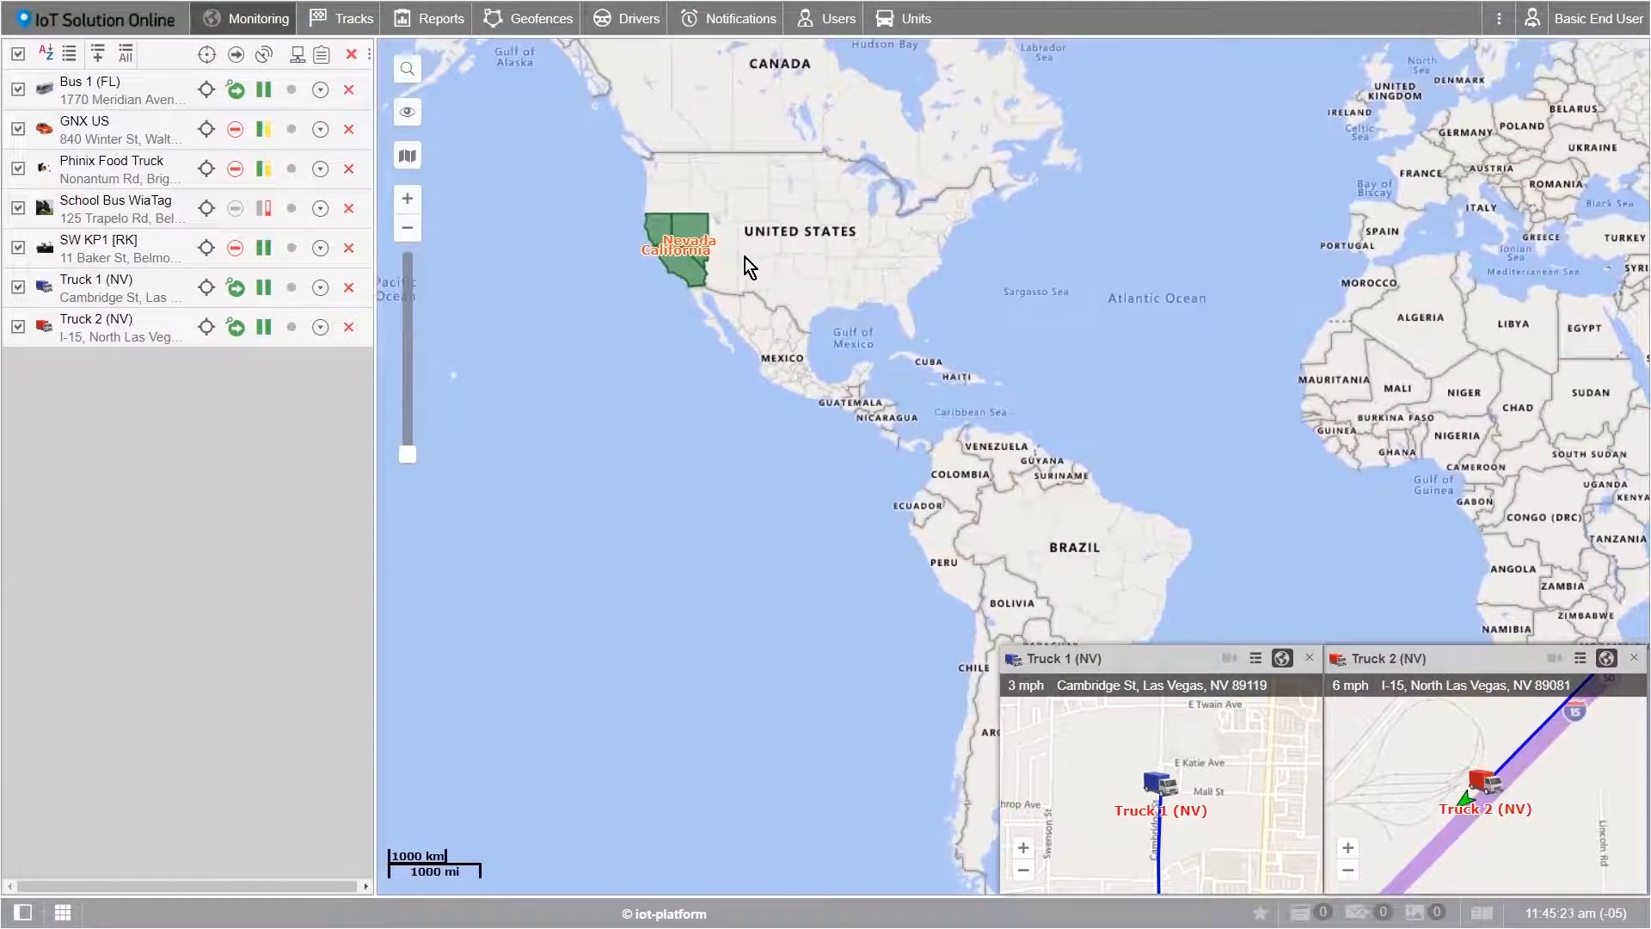
left_click(407, 200)
left_click_drag(611, 250, 845, 551)
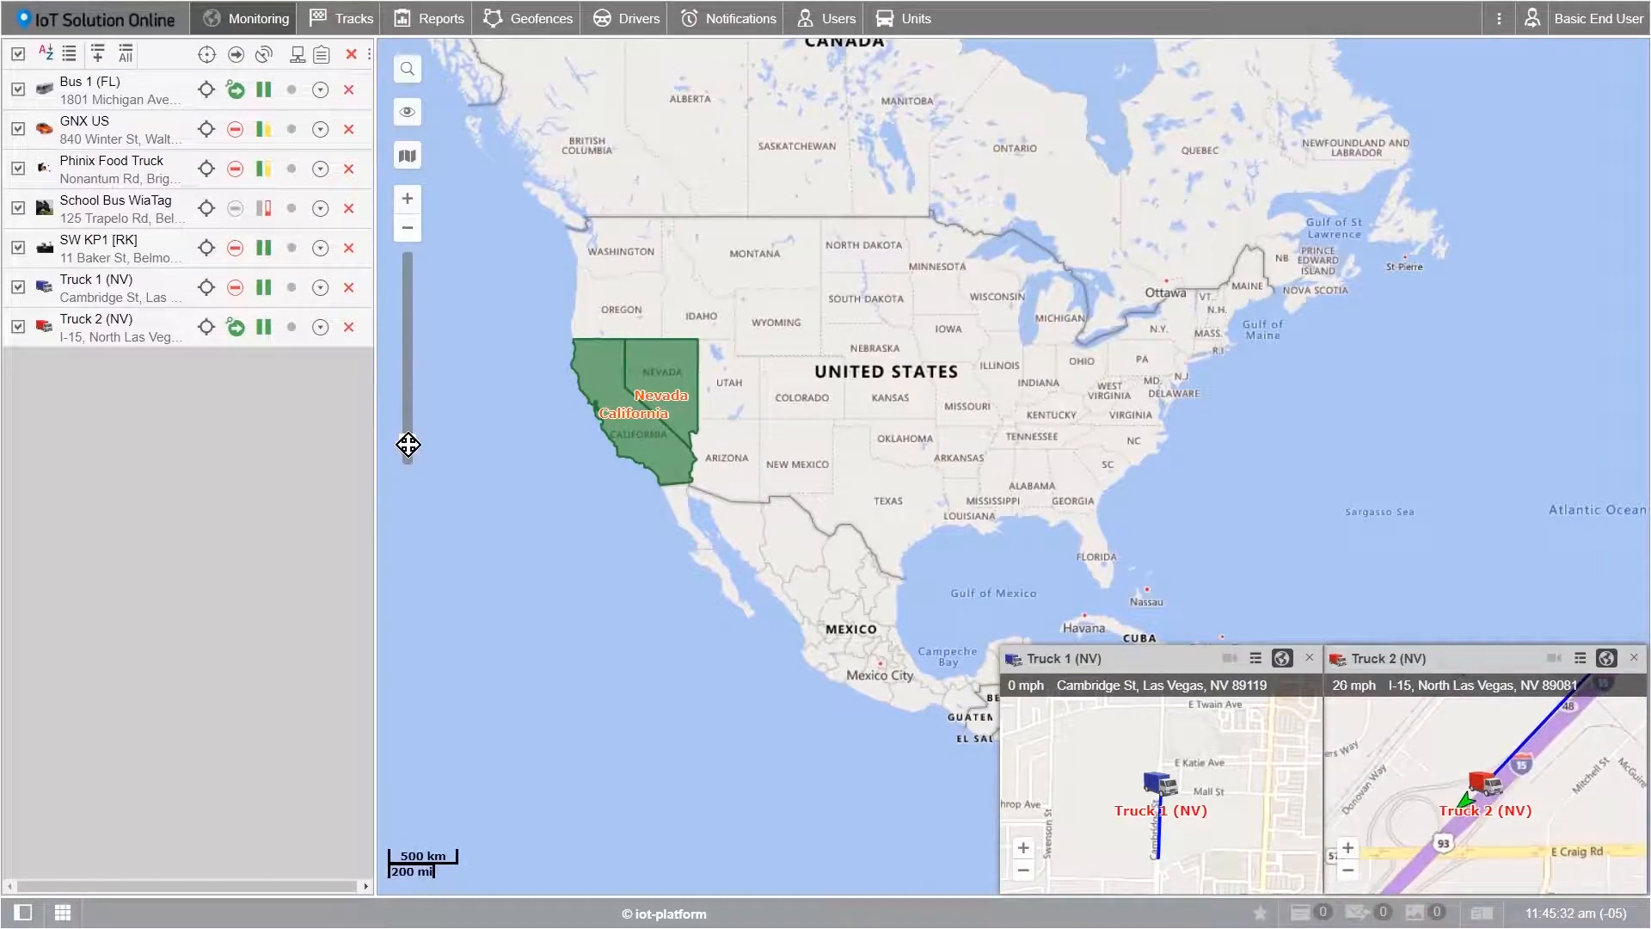
left_click_drag(407, 444, 406, 278)
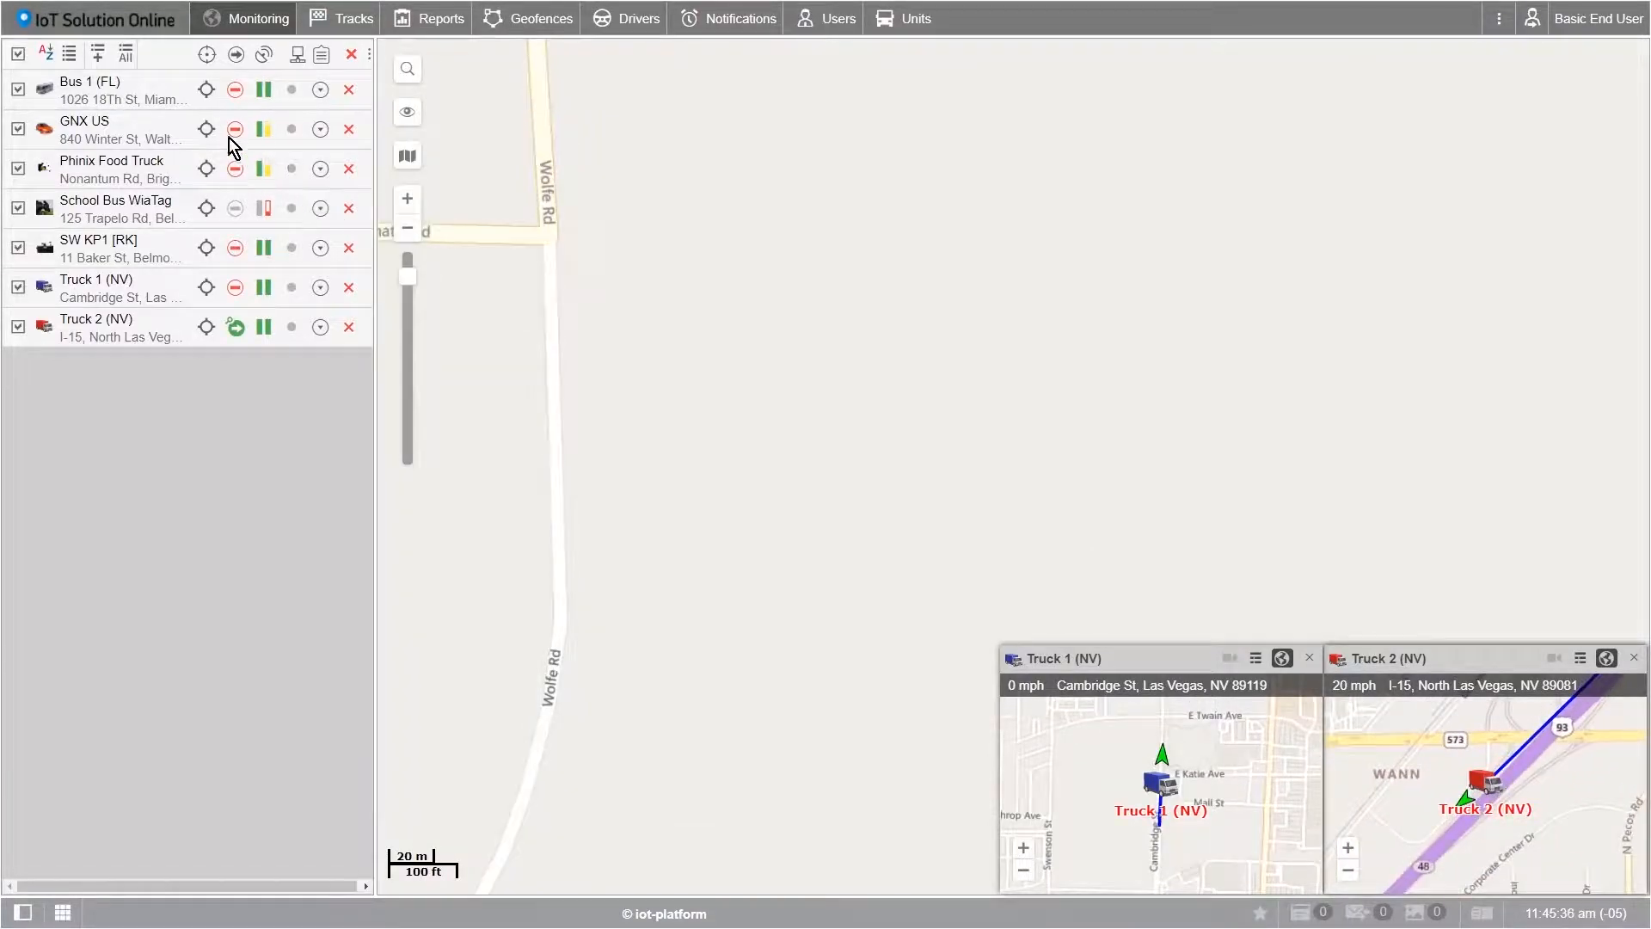
left_click(95, 89)
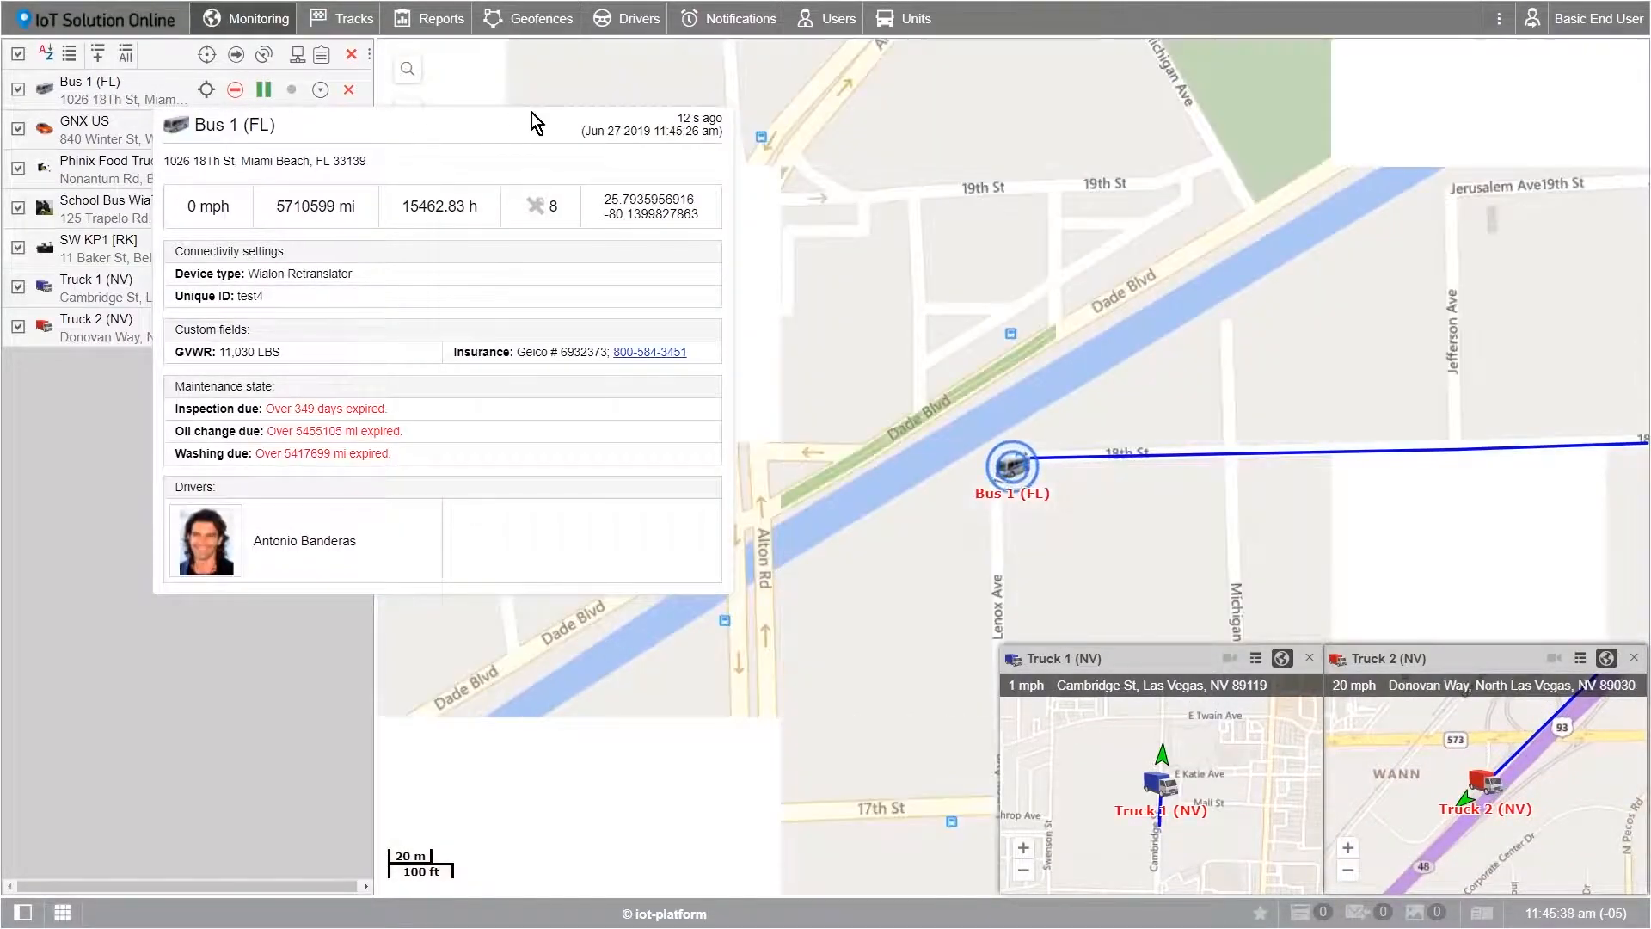